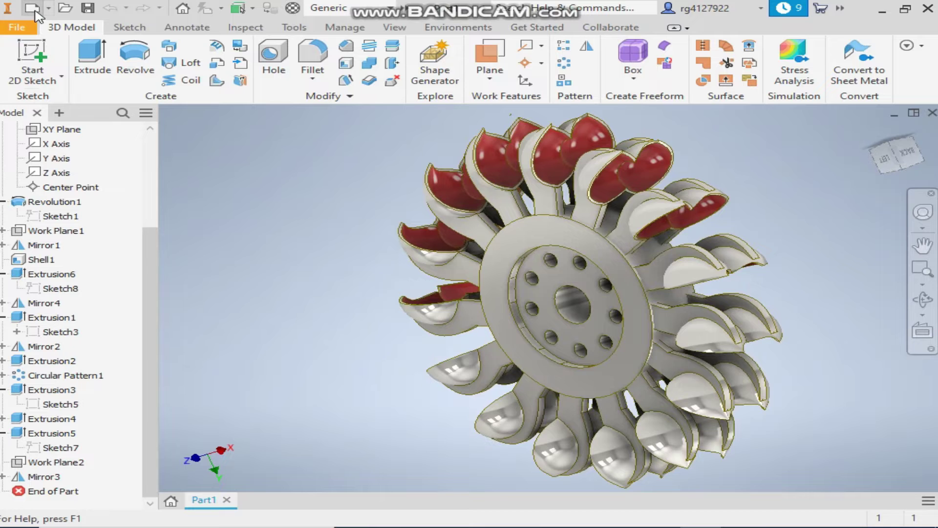
# Create a new part from the metric Standard (mm).ipt template and start a 2D sketch on the front XY plane
pyautogui.click(33, 10)
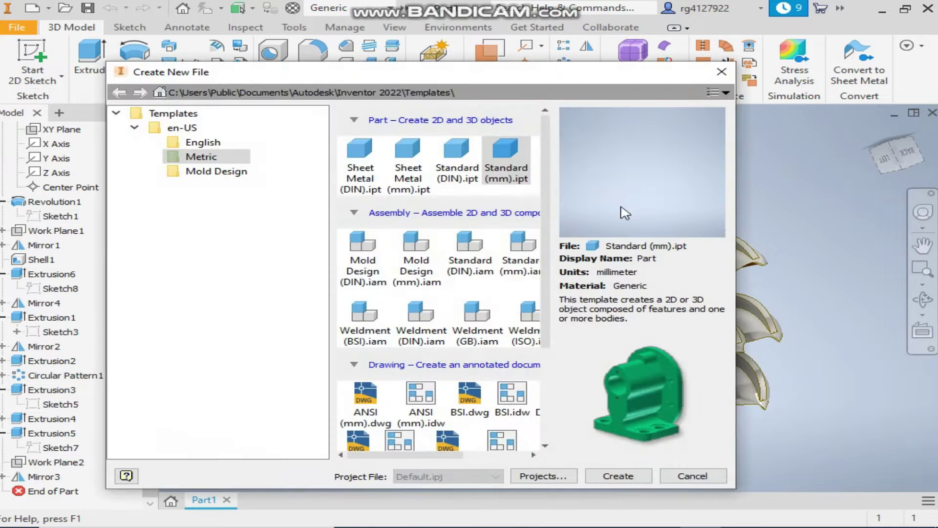
pyautogui.doubleClick(503, 157)
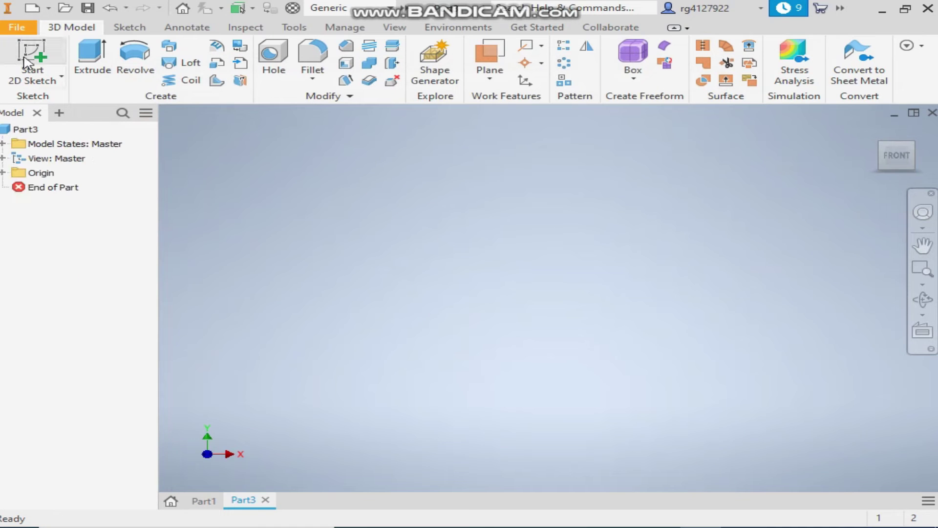
pyautogui.click(27, 62)
pyautogui.click(489, 178)
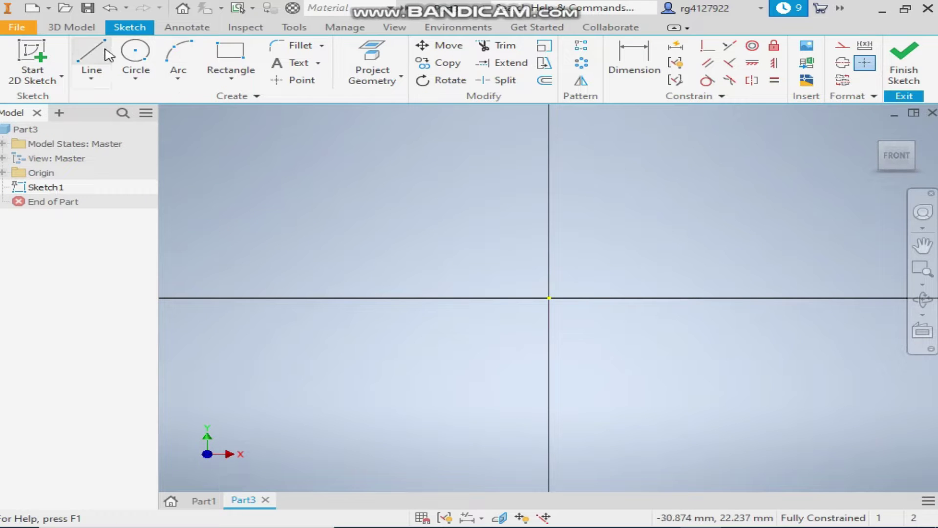
# Sketch a vertical line about 15.4 mm long upward from the origin
pyautogui.click(92, 58)
pyautogui.click(548, 297)
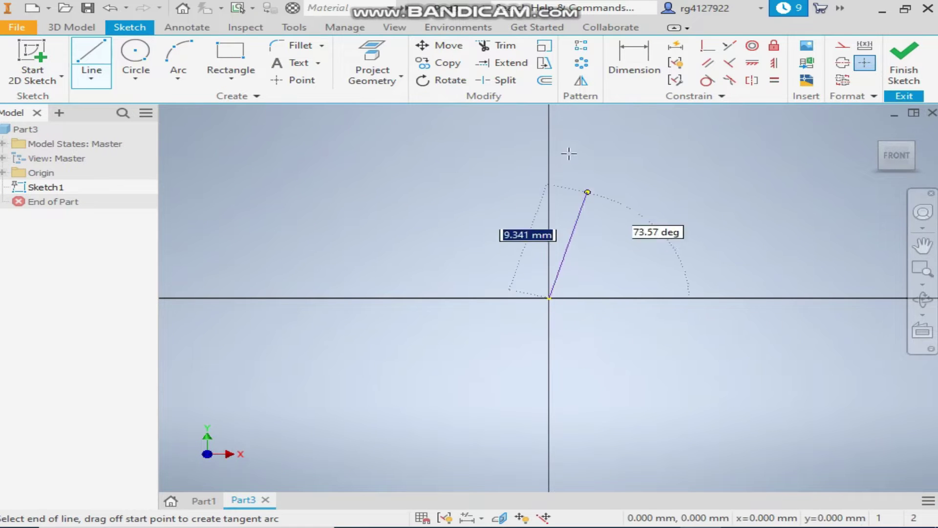
pyautogui.click(549, 126)
pyautogui.rightClick(549, 125)
pyautogui.click(619, 127)
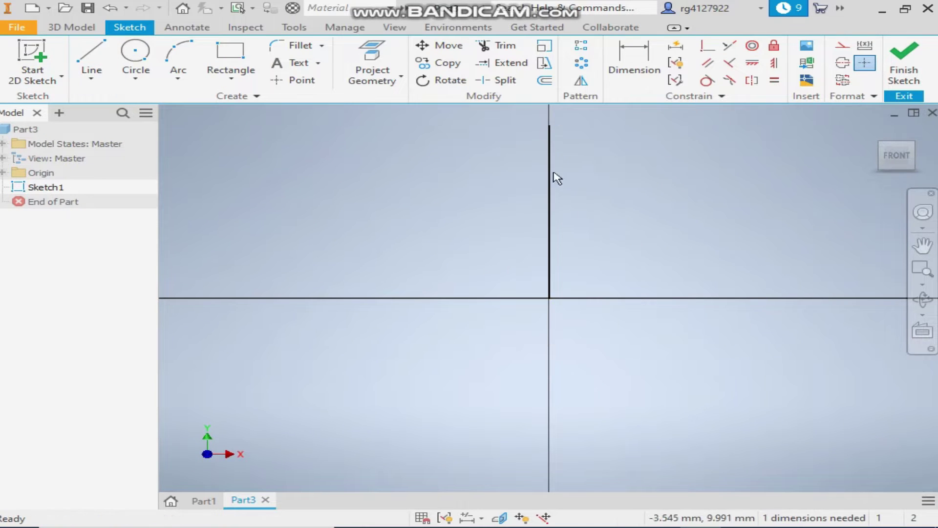
# Dimension the vertical line's length and set it to 42.33 mm
pyautogui.click(634, 64)
pyautogui.click(551, 205)
pyautogui.click(615, 205)
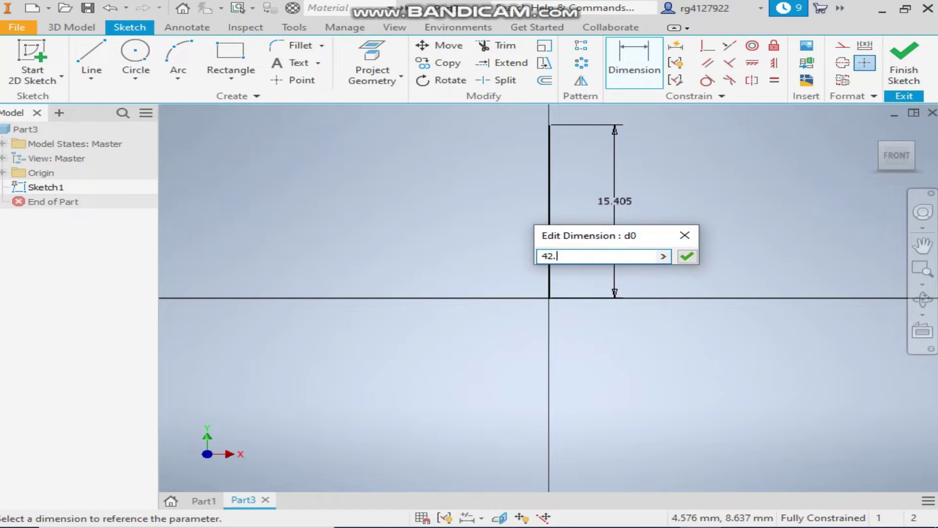
pyautogui.write('42.33')
pyautogui.press('Return')
pyautogui.scroll(-3, 676, 228)
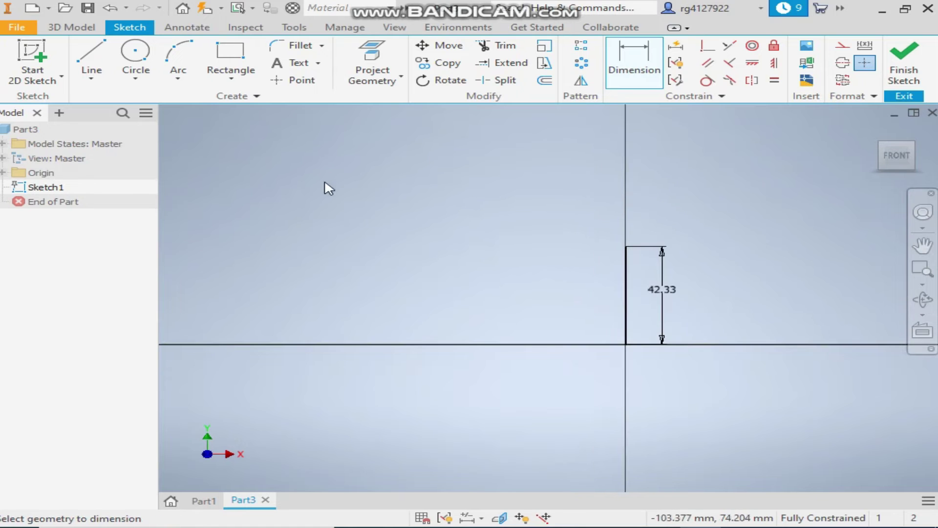
# Place three sketch points rising leftward from the vertical line, about 13, 27 and 48 mm away from it
pyautogui.click(296, 79)
pyautogui.click(484, 237)
pyautogui.click(545, 265)
pyautogui.click(587, 295)
pyautogui.rightClick(585, 322)
pyautogui.click(648, 325)
# Dimension the lowest point's horizontal distance from the vertical line as 10.58 mm
pyautogui.click(652, 73)
pyautogui.click(588, 296)
pyautogui.click(626, 357)
pyautogui.click(640, 386)
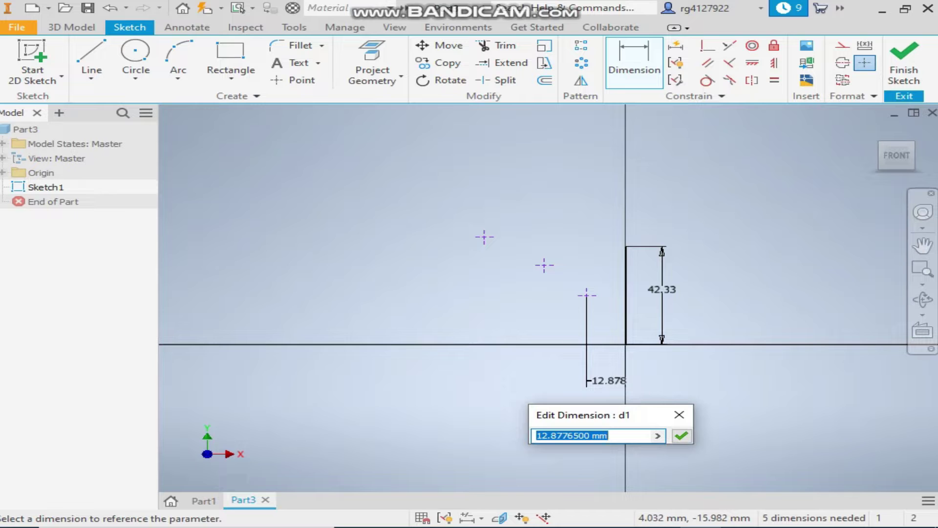
pyautogui.write('10.')
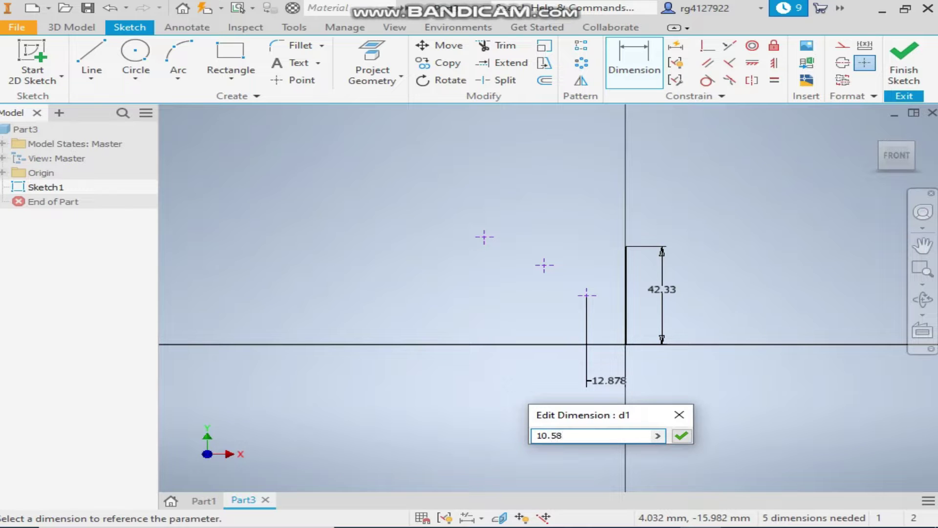
pyautogui.write('58')
pyautogui.press('Return')
# Set the middle point's horizontal distance from the vertical line to 14.82 mm
pyautogui.click(544, 266)
pyautogui.click(626, 317)
pyautogui.click(590, 405)
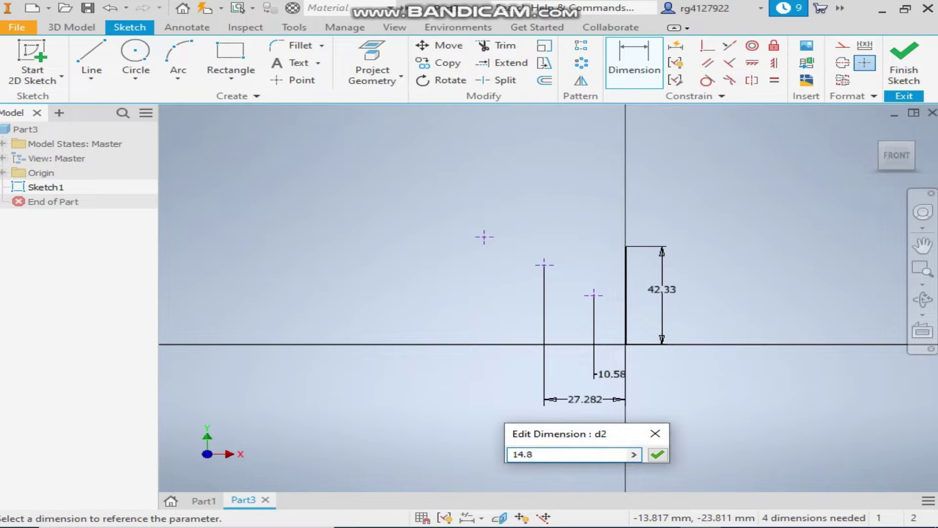
pyautogui.press('Return')
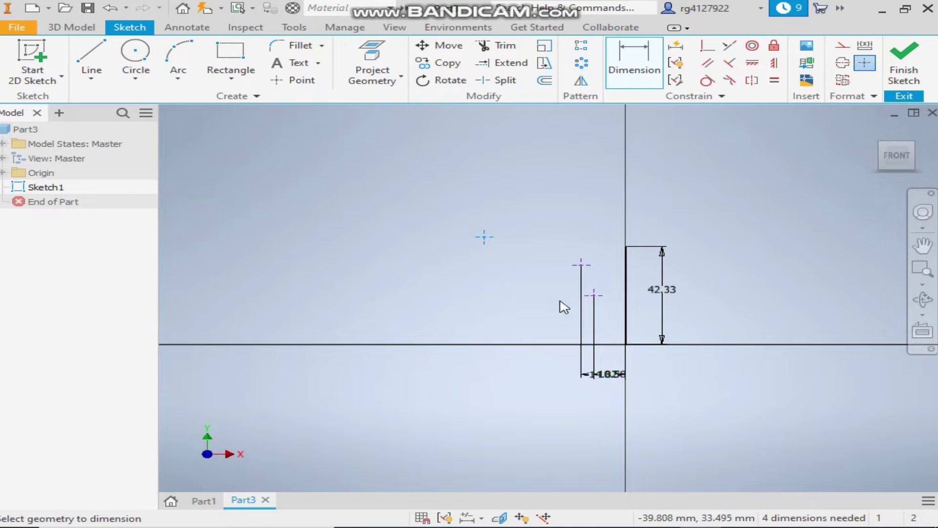
# Dimension the uppermost point's horizontal distance from the origin as 16.92 mm
pyautogui.click(627, 345)
pyautogui.click(579, 414)
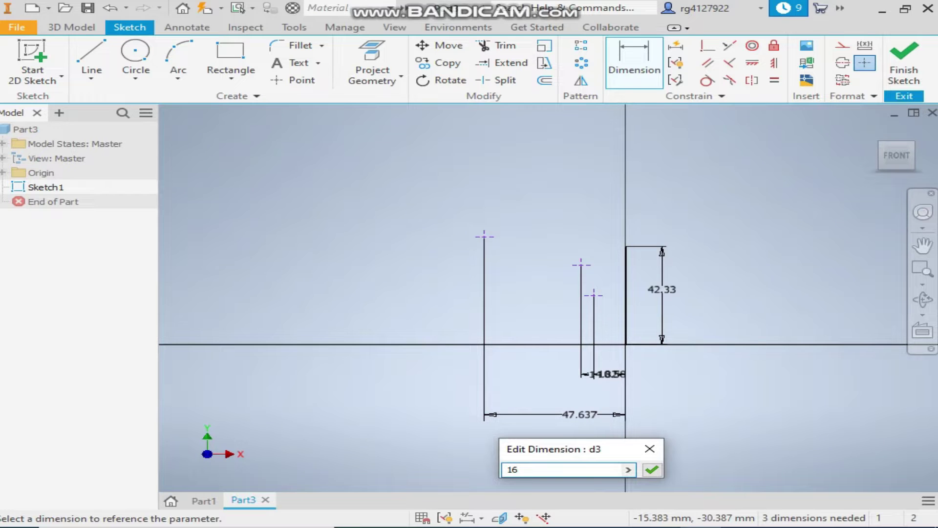
pyautogui.press('Return')
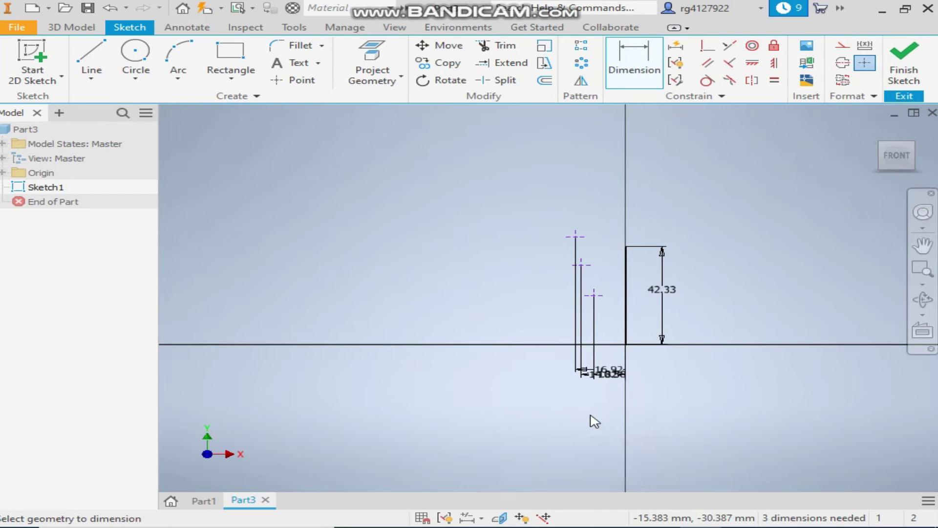
pyautogui.rightClick(710, 370)
pyautogui.click(784, 365)
# Space the overlapping horizontal dimensions apart below the sketch so that each value is readable
pyautogui.scroll(3, 589, 375)
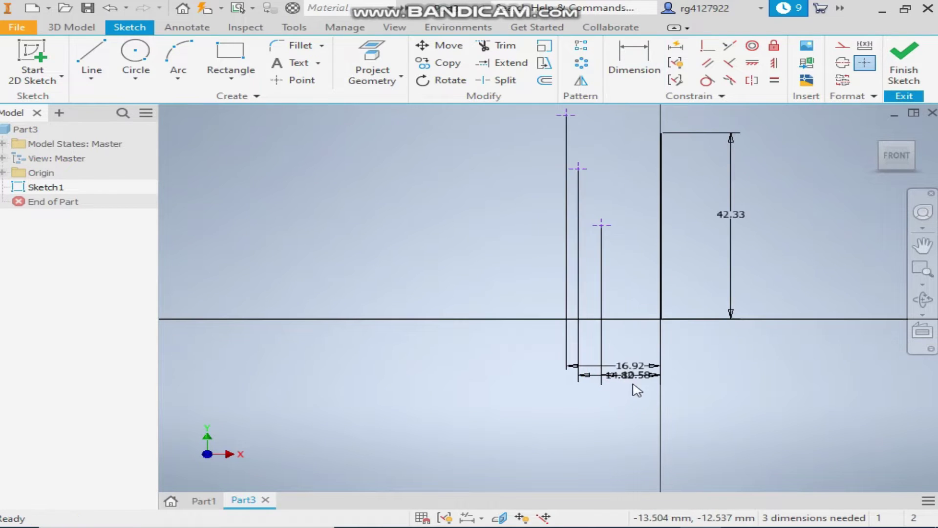
pyautogui.moveTo(639, 377)
pyautogui.mouseDown()
pyautogui.moveTo(627, 486)
pyautogui.moveTo(622, 385)
pyautogui.moveTo(630, 442)
pyautogui.mouseUp()
pyautogui.scroll(-2, 728, 391)
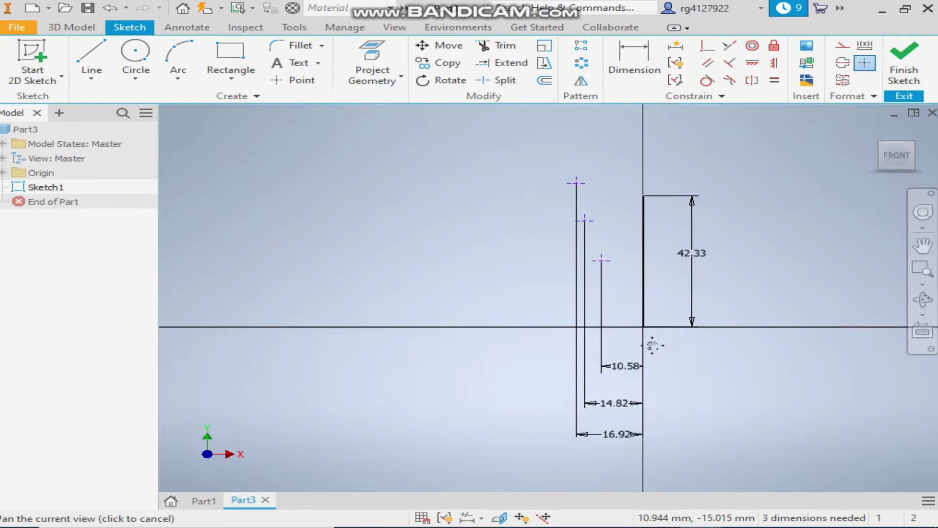
# Dimension the lowest point's height above the origin as 8.47 mm
pyautogui.press('d')
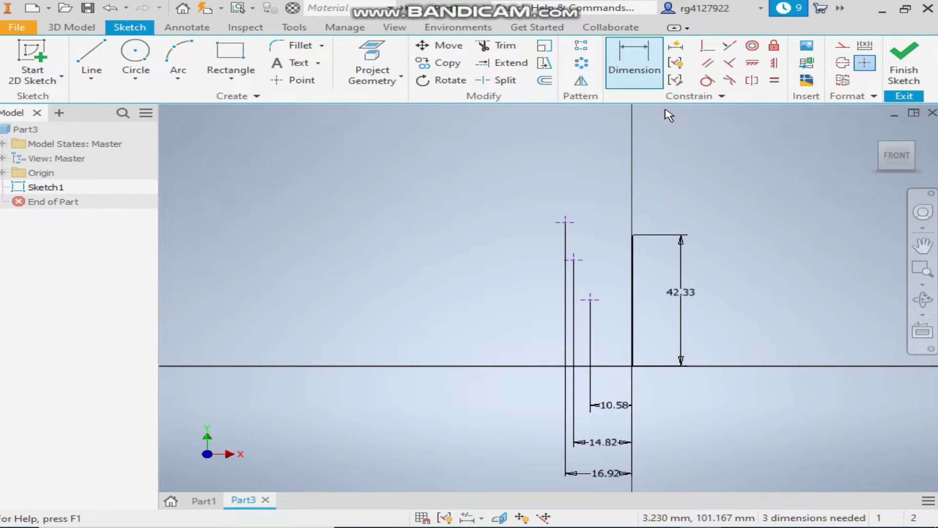
pyautogui.click(632, 366)
pyautogui.click(590, 300)
pyautogui.click(719, 333)
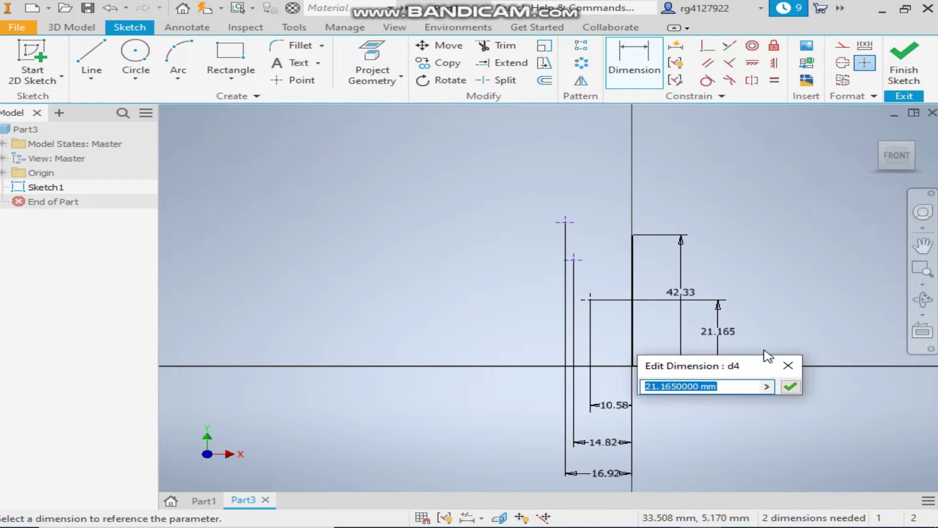
pyautogui.write('8.47')
pyautogui.press('Return')
pyautogui.press('3')
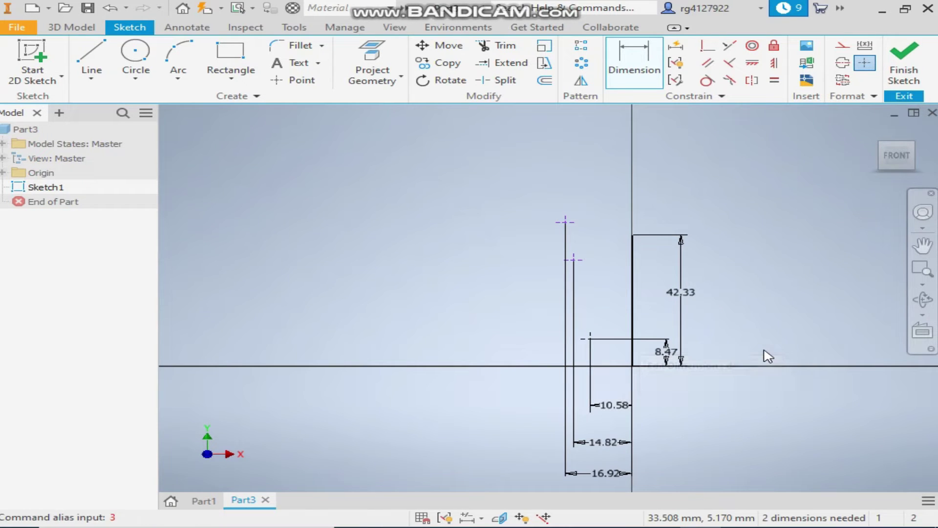
# Set the middle point's height above the origin to 14.82 mm
pyautogui.click(573, 259)
pyautogui.click(632, 366)
pyautogui.click(721, 313)
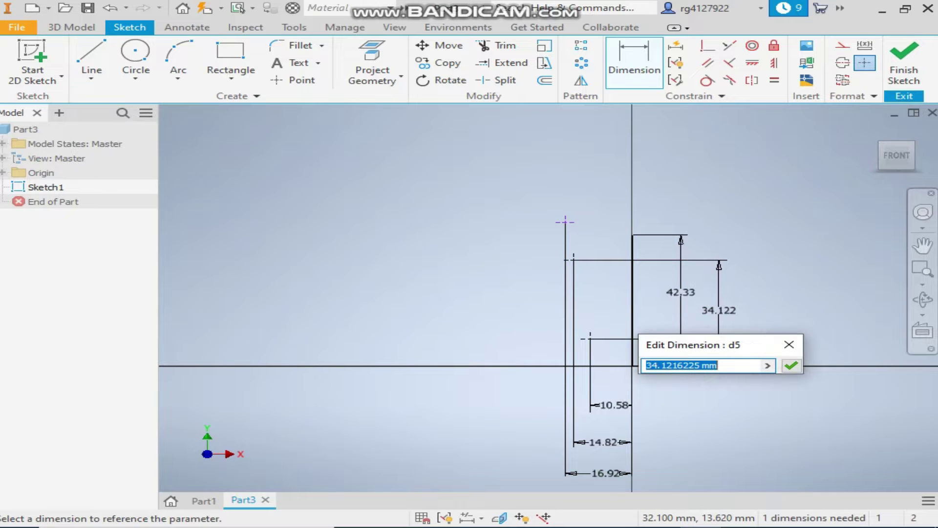
pyautogui.press('Return')
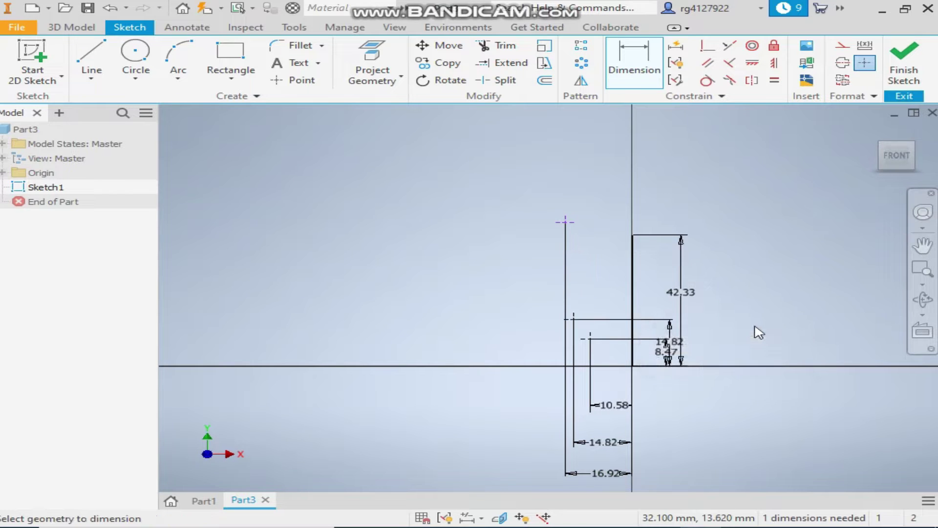
# Dimension the uppermost point's height above the origin as 25 mm and space out the overlapping vertical dimensions
pyautogui.click(632, 365)
pyautogui.click(495, 307)
pyautogui.press('Return')
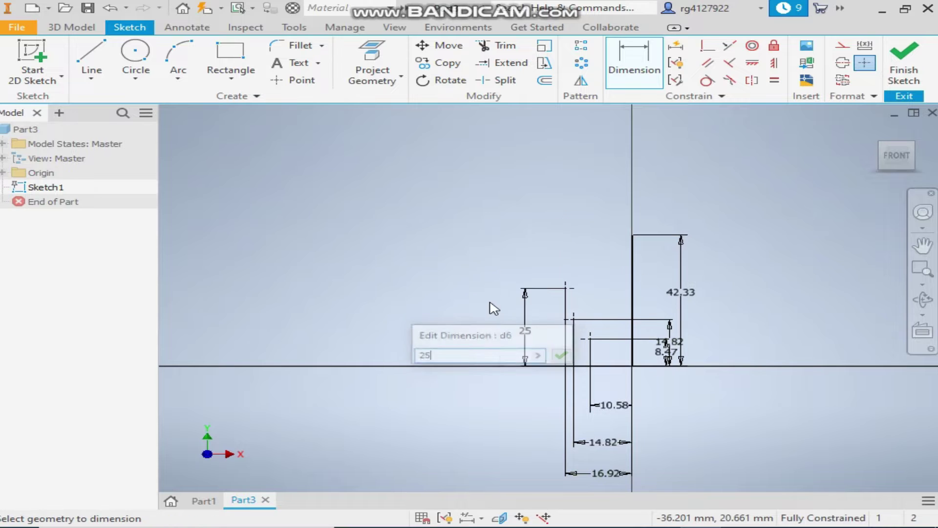
pyautogui.press('Escape')
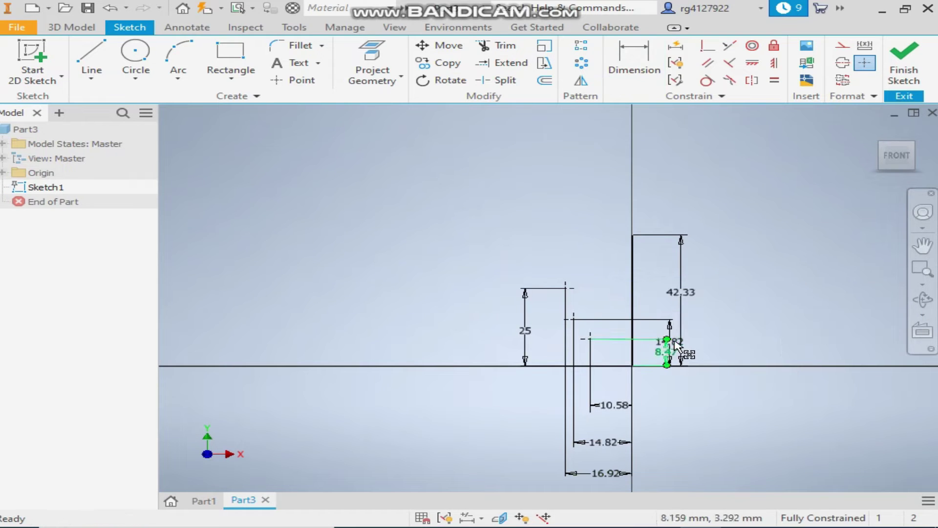
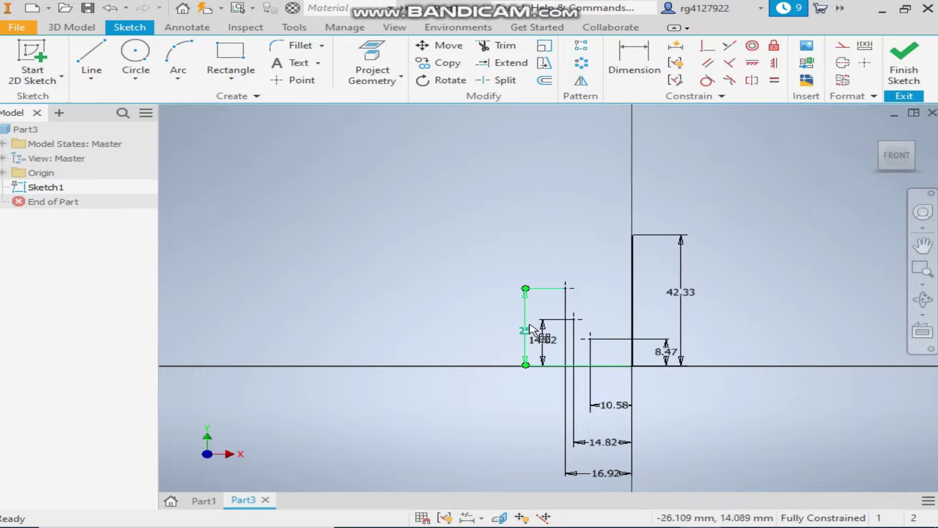
pyautogui.moveTo(525, 330)
pyautogui.mouseDown()
pyautogui.moveTo(483, 332)
pyautogui.moveTo(523, 345)
pyautogui.mouseUp()
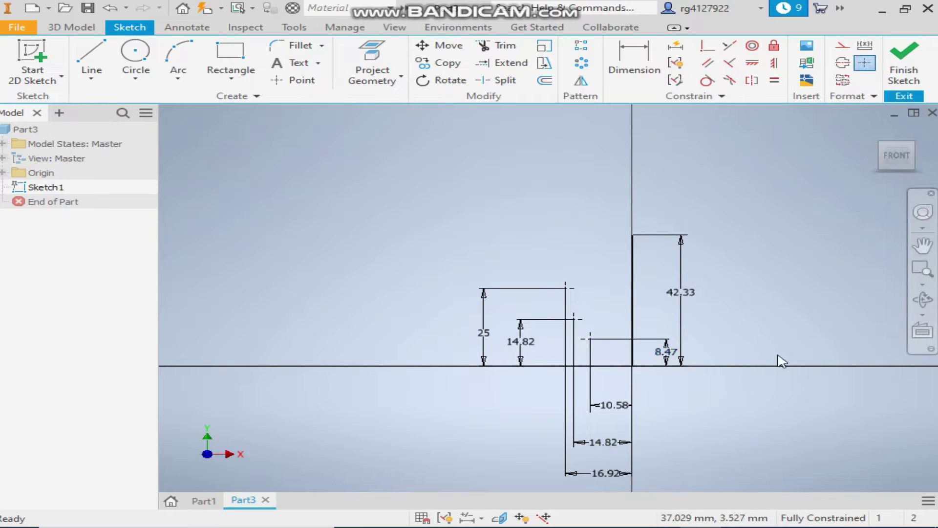
# Draw an interpolation spline from the vertical line's upper end through the three points down to the origin
pyautogui.moveTo(779, 358); pyautogui.dragTo(749, 320, button='middle')
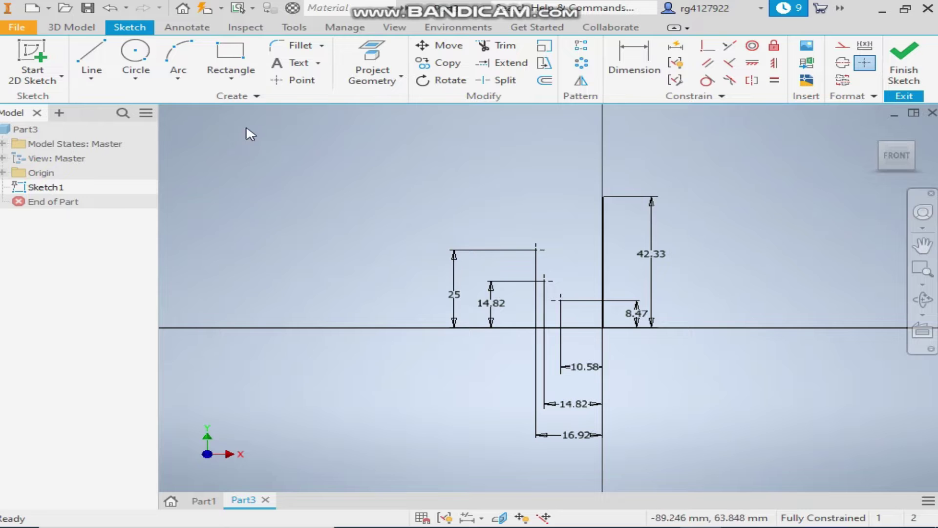
pyautogui.click(90, 78)
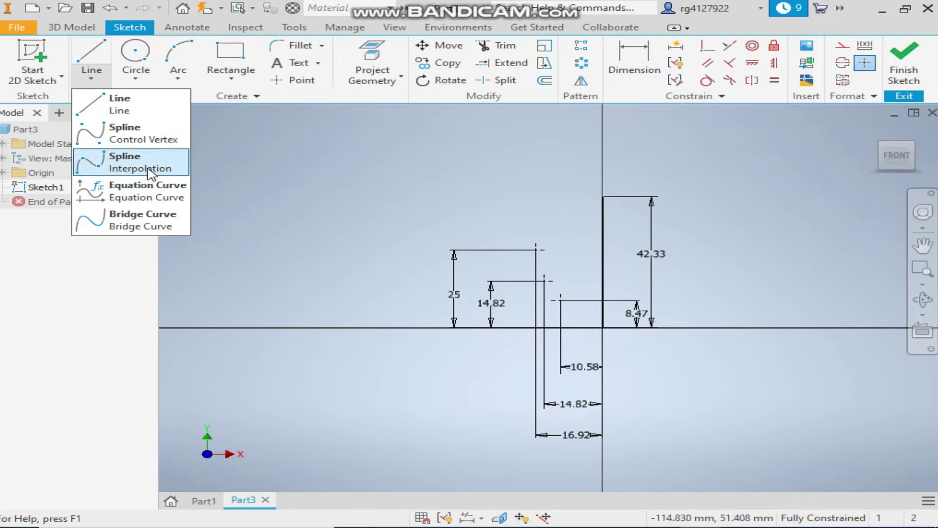
pyautogui.click(150, 169)
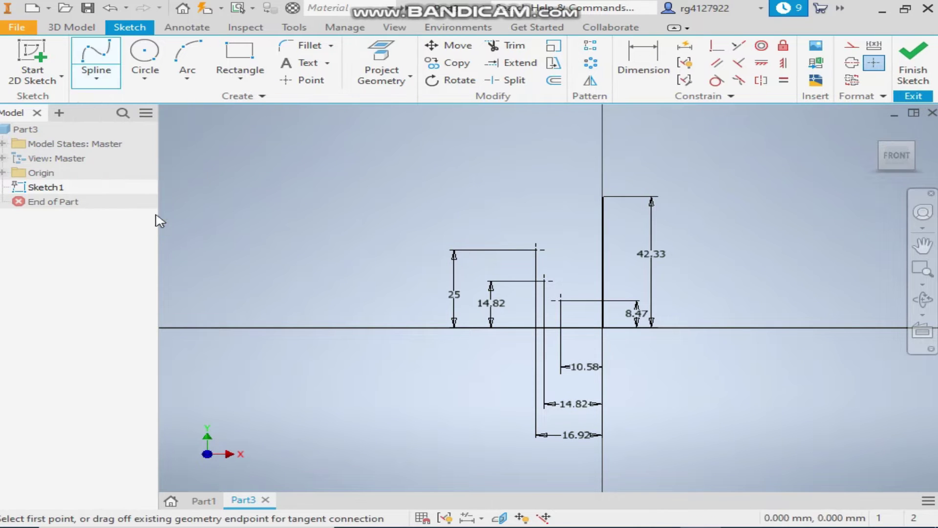
pyautogui.click(603, 197)
pyautogui.click(537, 250)
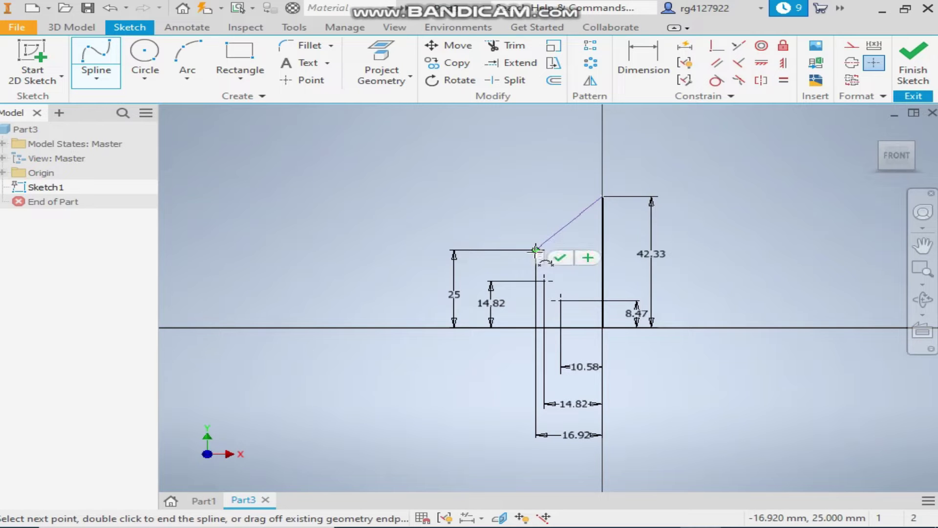
pyautogui.click(544, 281)
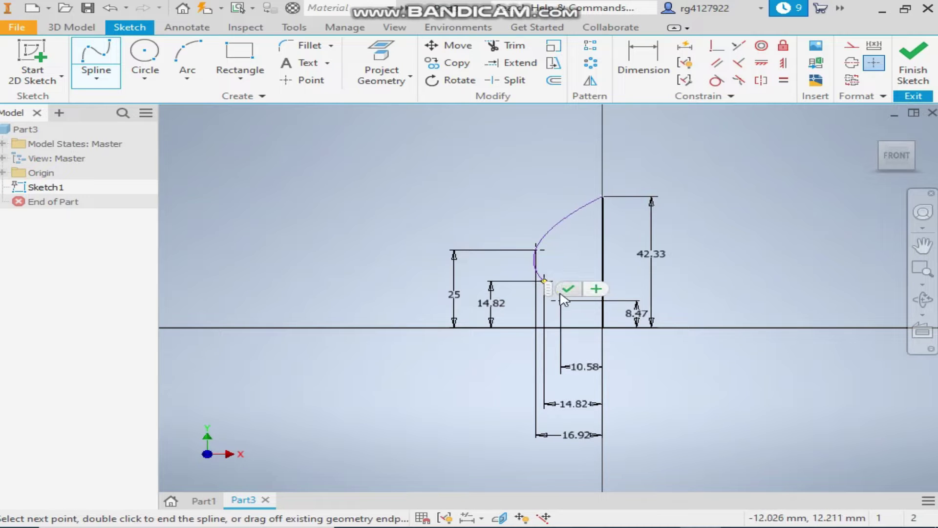
pyautogui.click(561, 301)
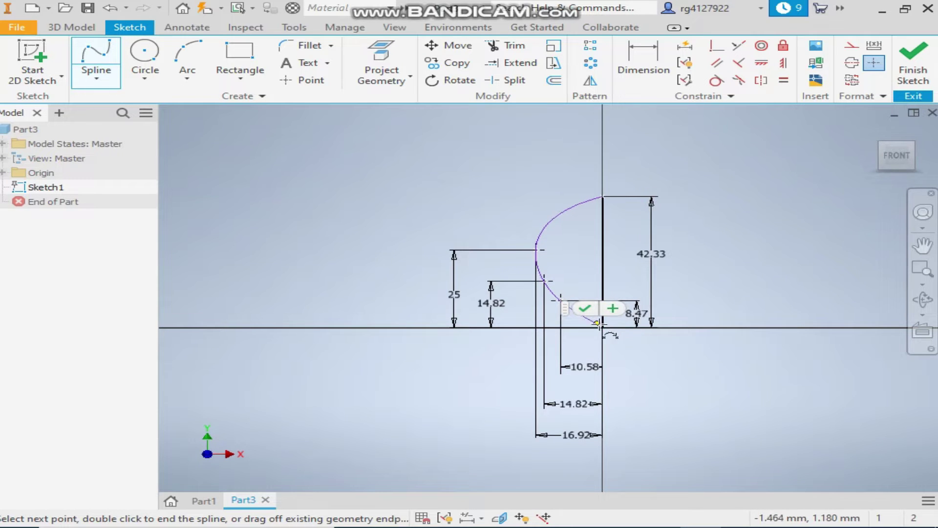
pyautogui.click(602, 327)
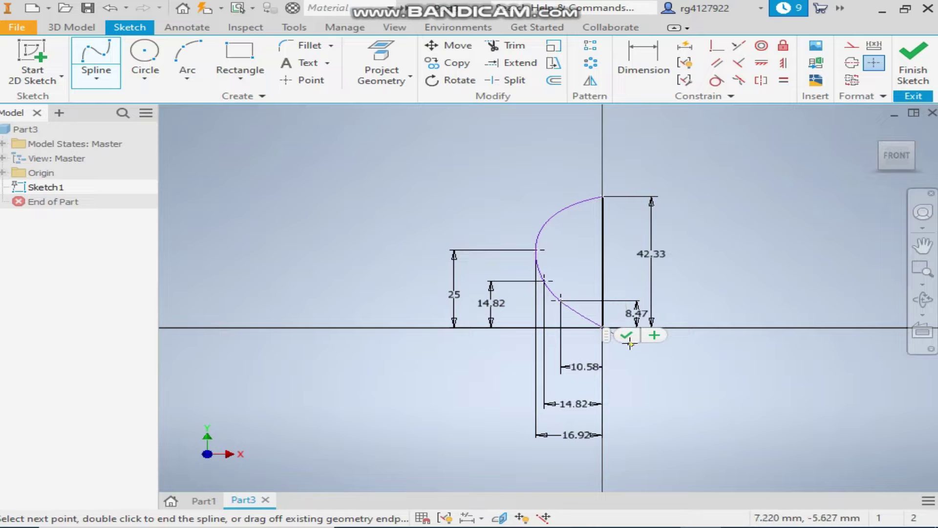
pyautogui.click(627, 335)
# Revolve the closed spline profile 180 degrees about its straight vertical line to form a half-bucket solid
pyautogui.rightClick(709, 271)
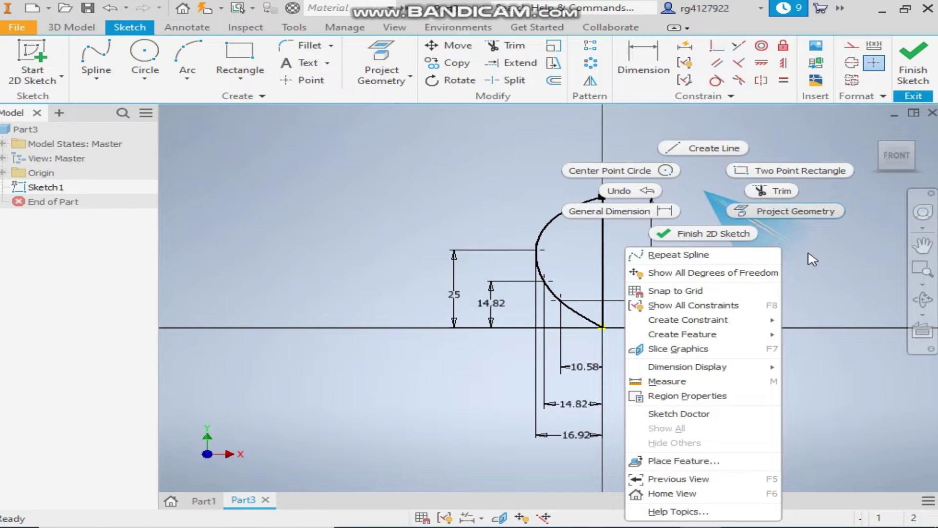
pyautogui.click(795, 211)
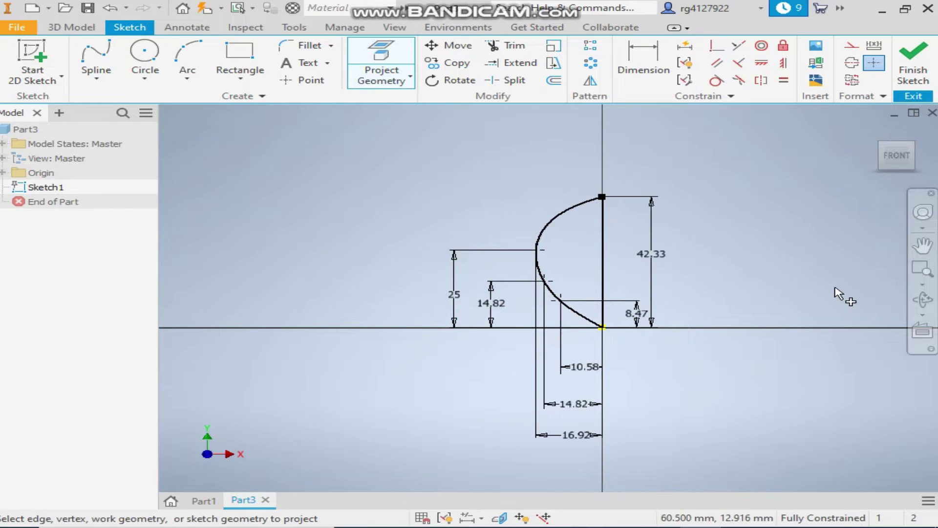
pyautogui.click(85, 27)
pyautogui.click(131, 61)
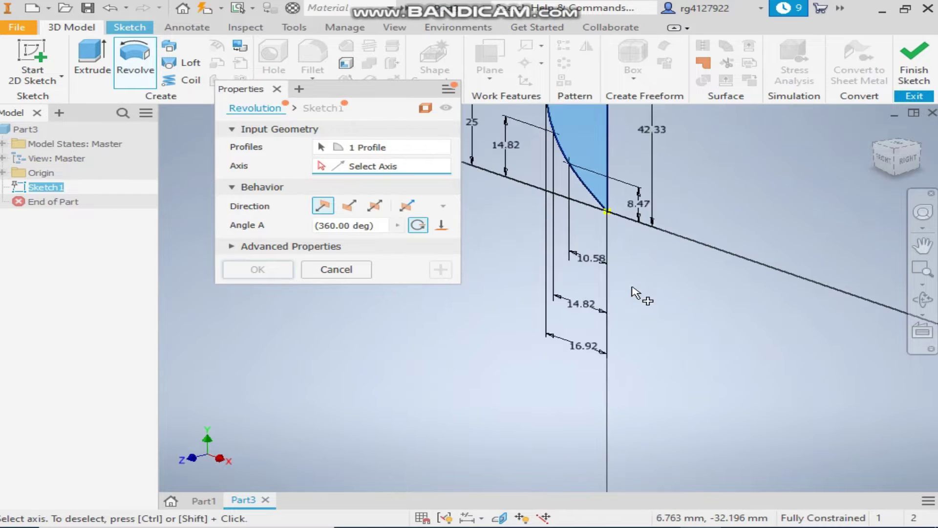
pyautogui.moveTo(646, 300); pyautogui.dragTo(612, 430, button='middle')
pyautogui.click(584, 166)
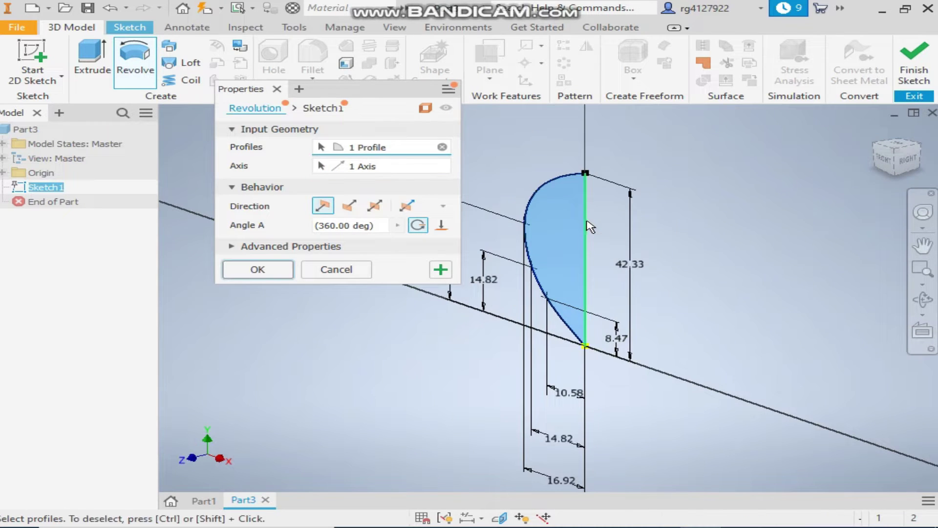
pyautogui.click(395, 227)
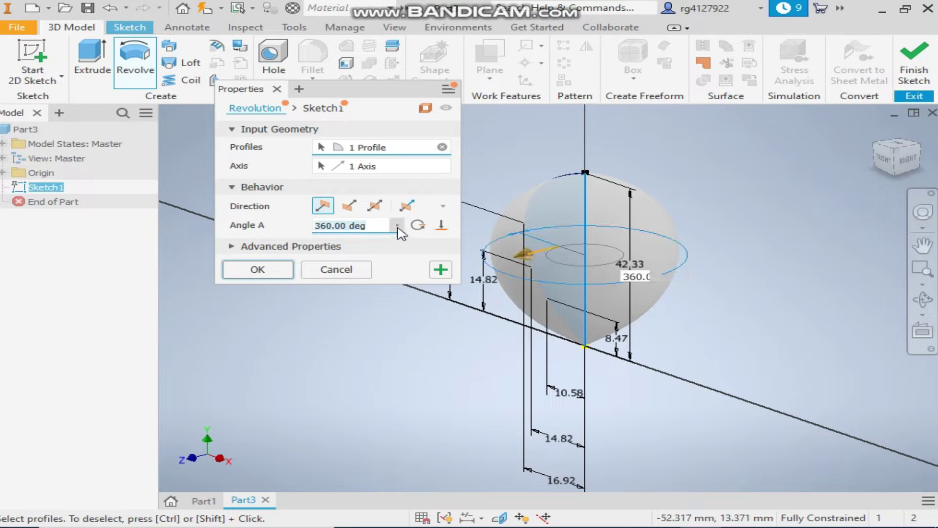
pyautogui.write('180')
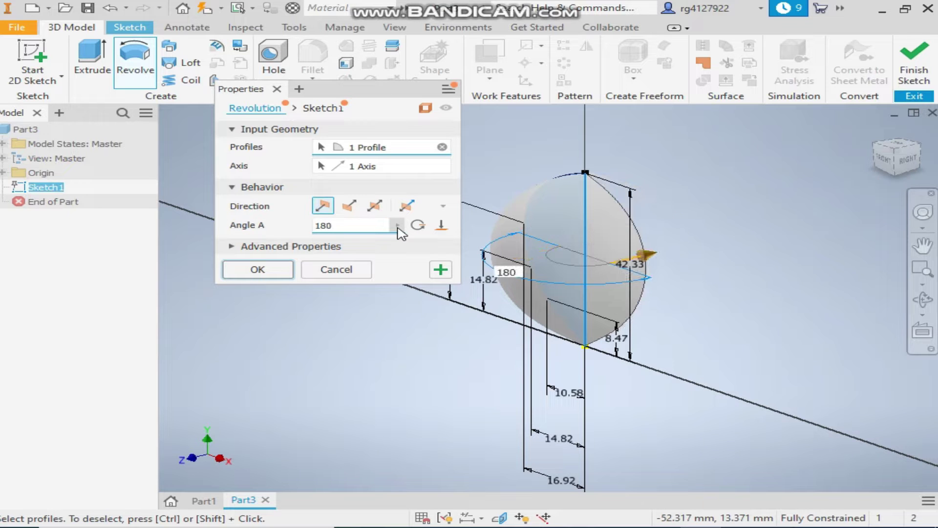
pyautogui.click(258, 270)
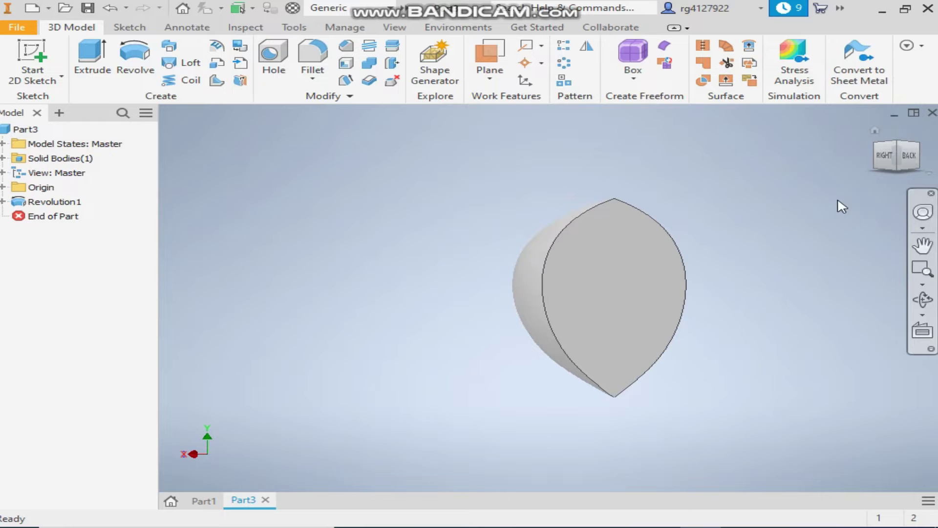
# Create a work plane offset -12.5 mm from the origin YZ plane
pyautogui.click(643, 270)
pyautogui.click(843, 289)
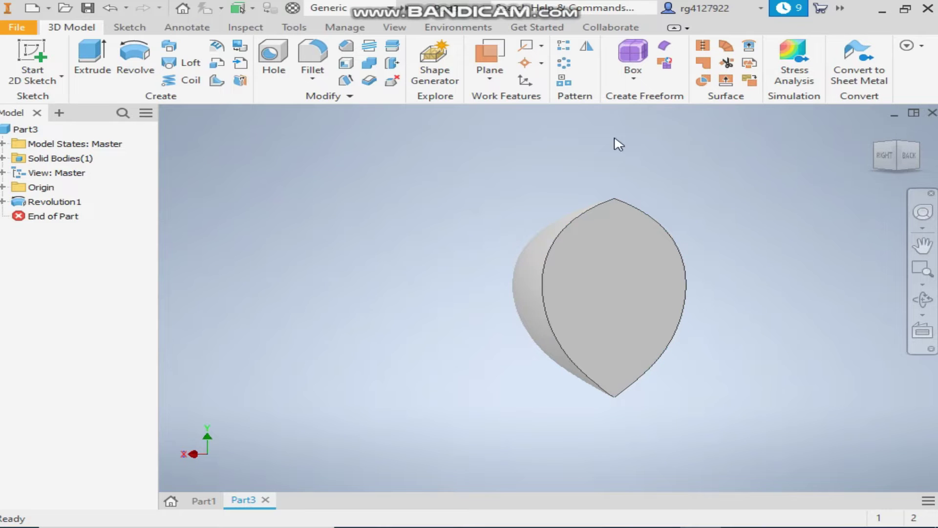
pyautogui.click(489, 73)
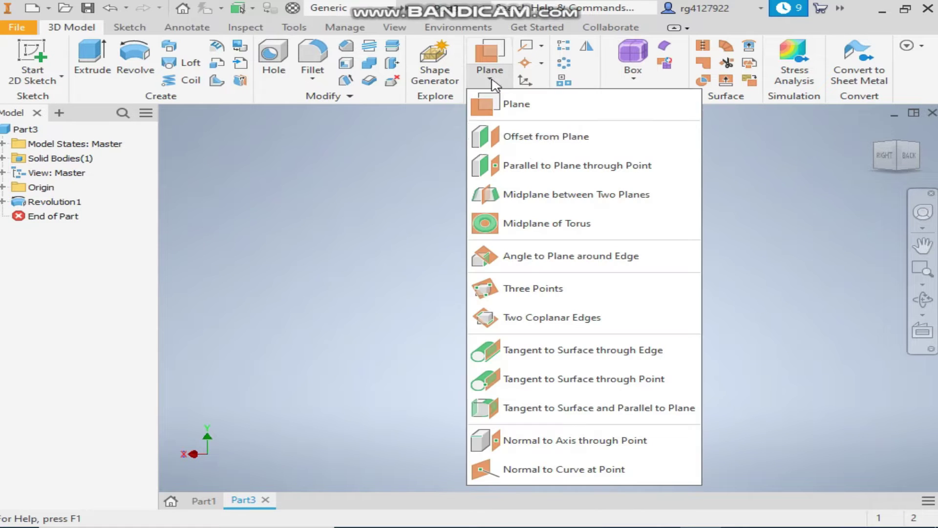
pyautogui.click(534, 143)
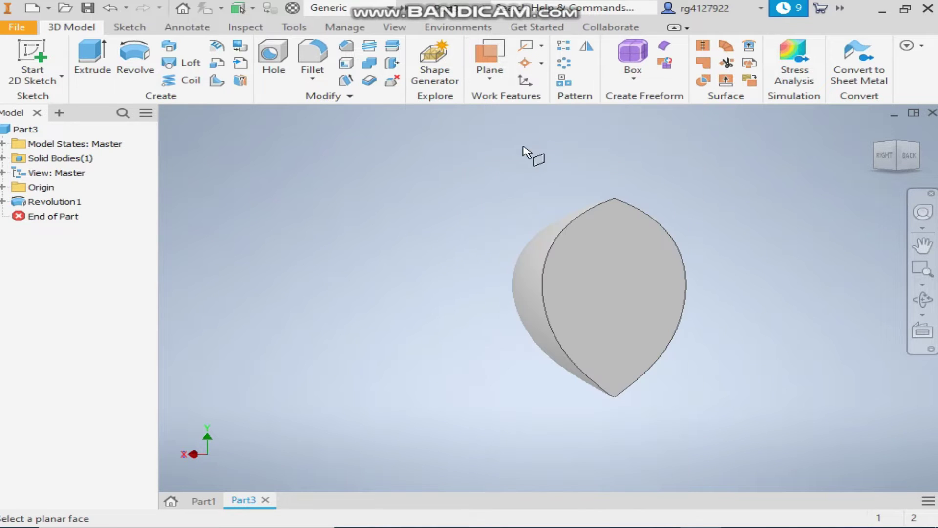
pyautogui.click(3, 187)
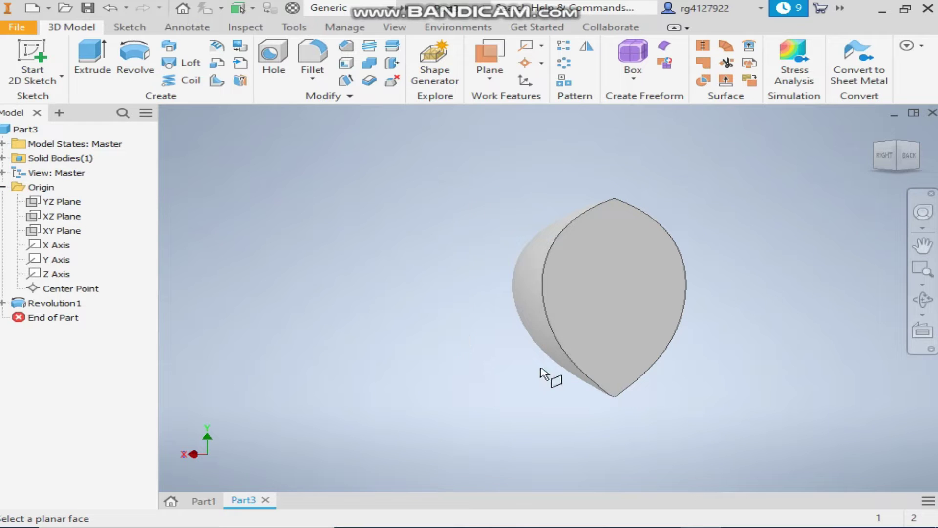
pyautogui.keyDown('shift'); pyautogui.moveTo(593, 367); pyautogui.dragTo(557, 316, button='middle'); pyautogui.keyUp('shift')
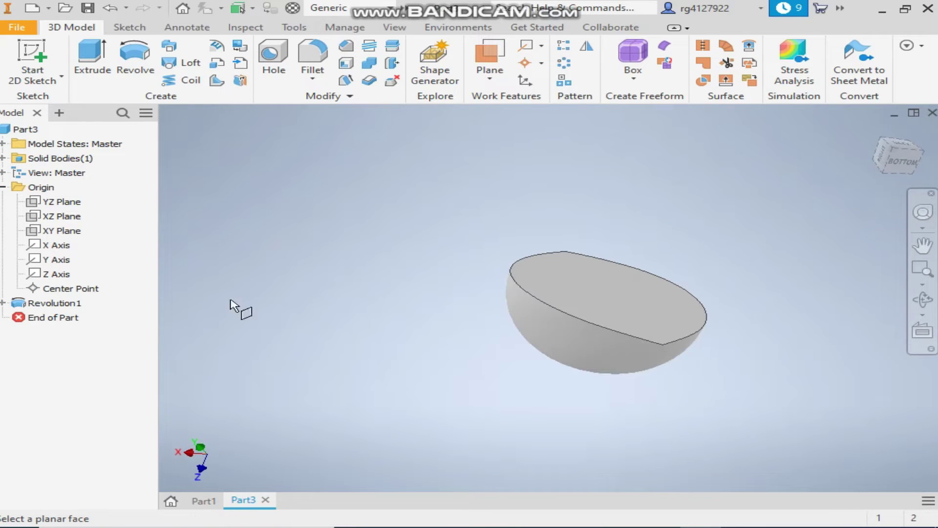
pyautogui.click(58, 202)
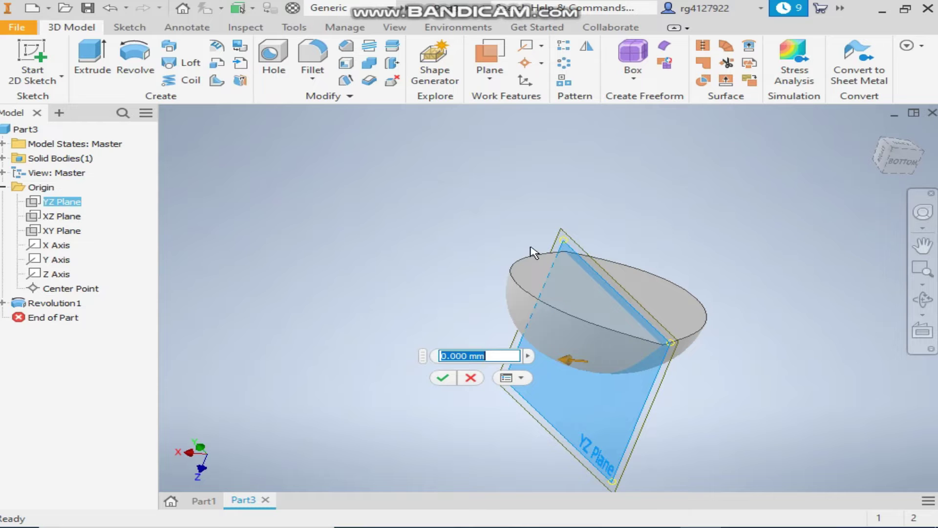
pyautogui.write('-12.5')
pyautogui.click(443, 377)
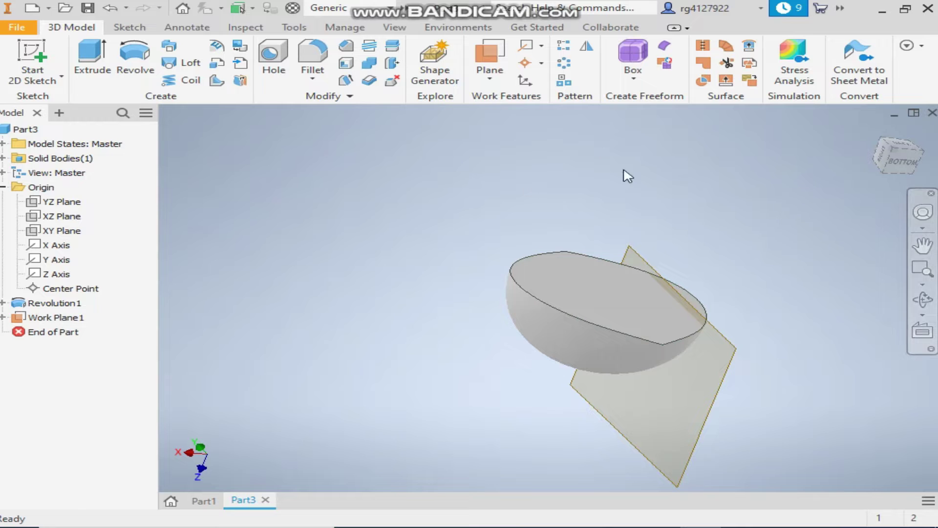
# Mirror the revolved solid about the offset work plane, keeping the original and joining both bucket halves
pyautogui.click(590, 52)
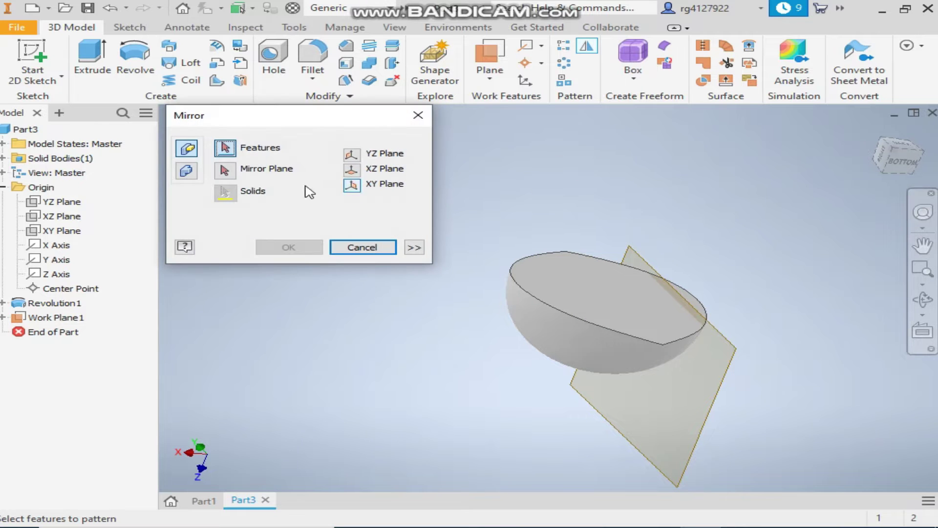
pyautogui.click(186, 172)
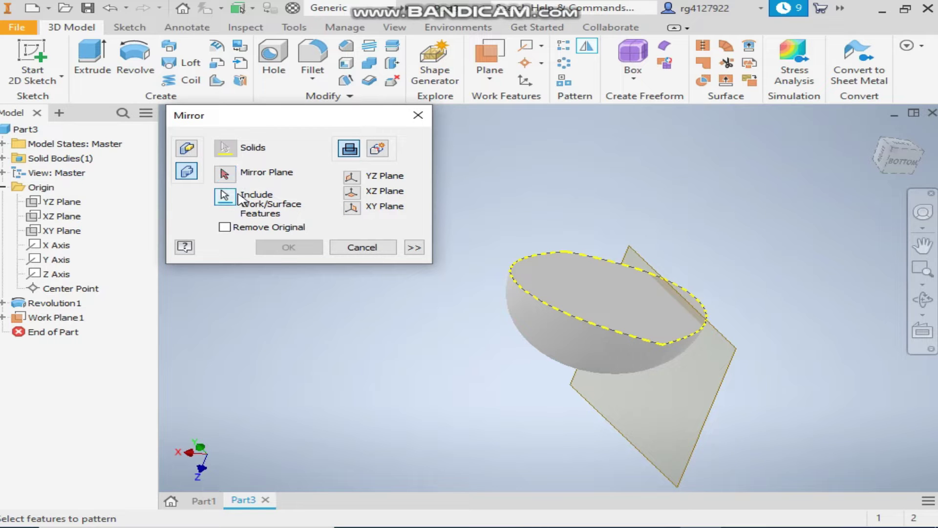
pyautogui.click(225, 175)
pyautogui.click(724, 354)
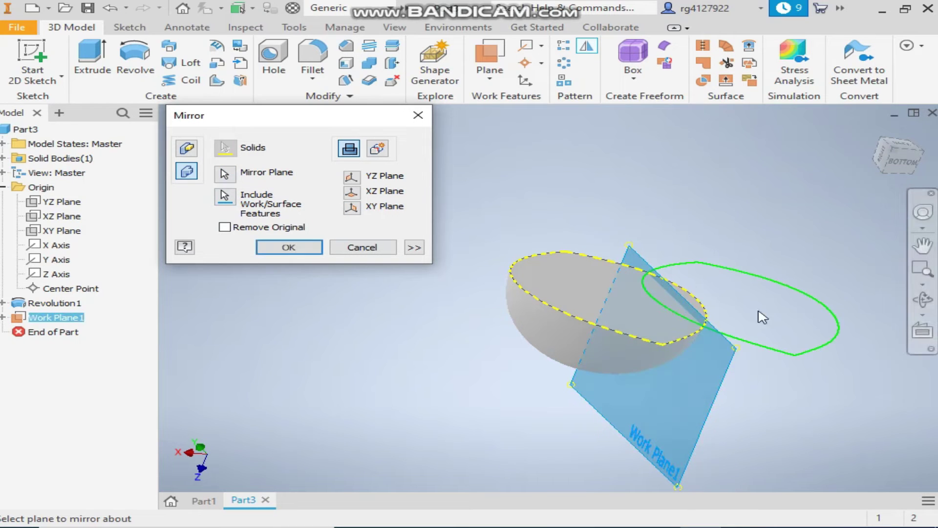
pyautogui.click(307, 248)
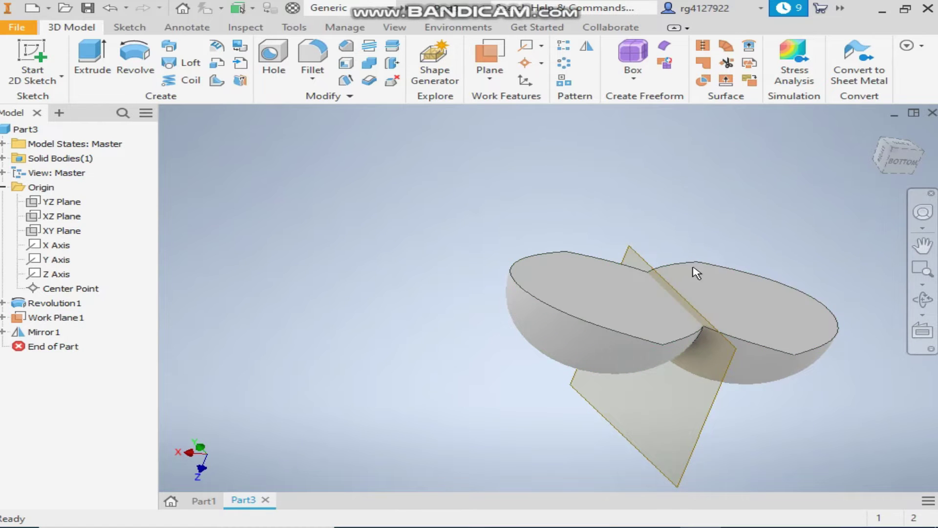
# Shell the double bucket to a 1.5 mm wall, removing the flat open face
pyautogui.click(632, 302)
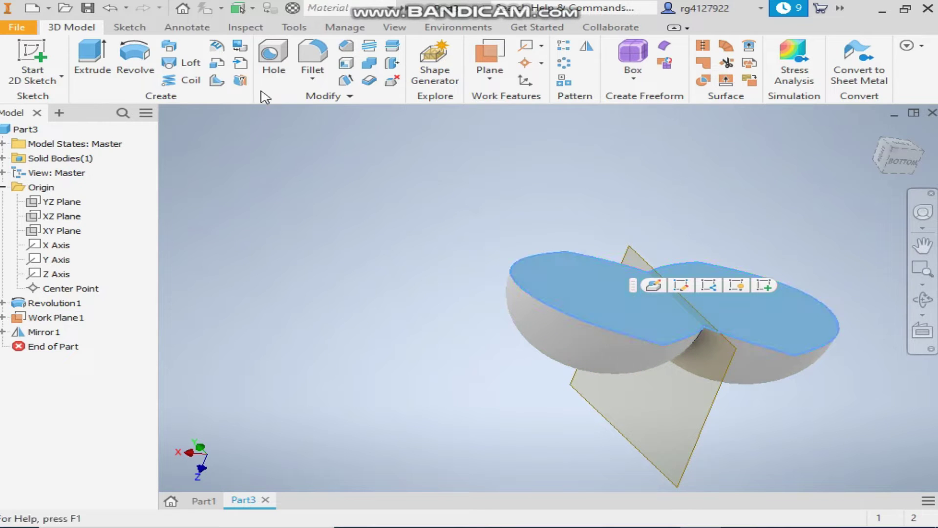
pyautogui.click(346, 63)
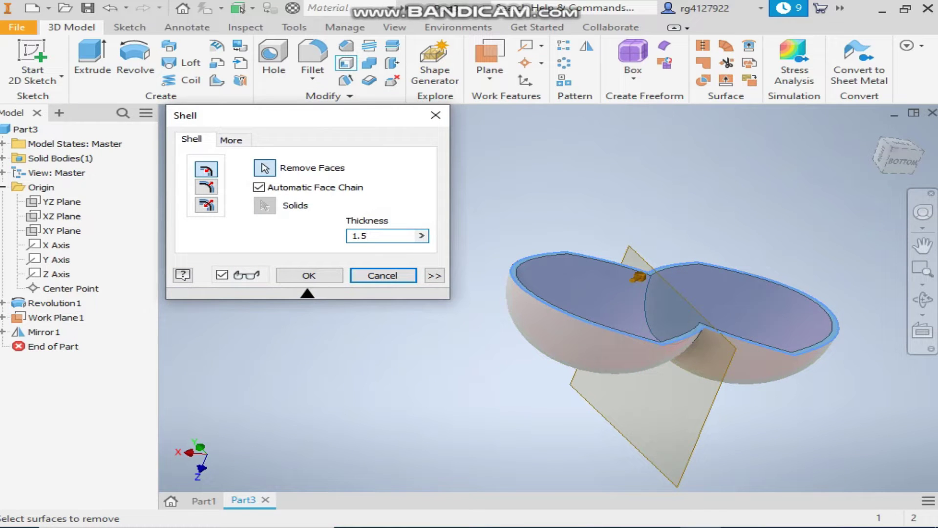
pyautogui.click(314, 278)
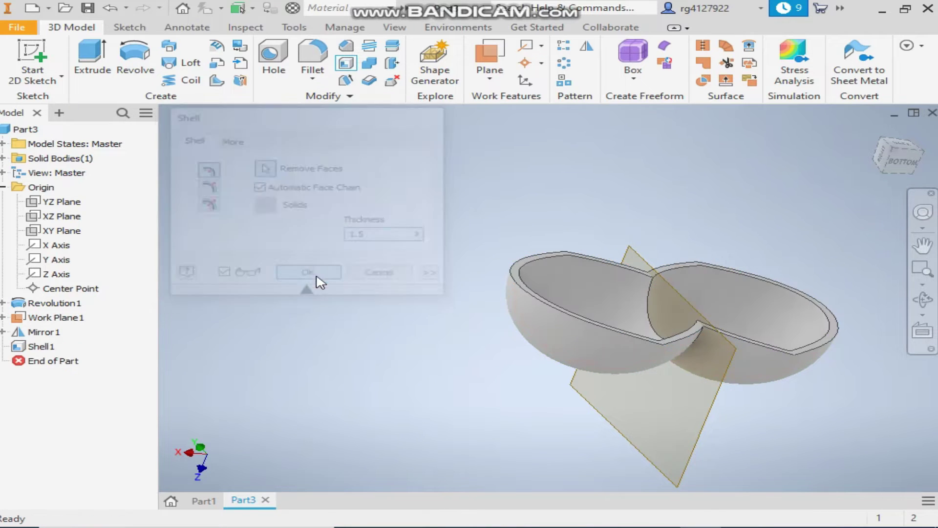
# Start a sketch on the origin YZ plane and project the shelled bucket's cut edges into it
pyautogui.scroll(-2, 821, 415)
pyautogui.moveTo(778, 373); pyautogui.dragTo(674, 321, button='middle')
pyautogui.scroll(2, 674, 325)
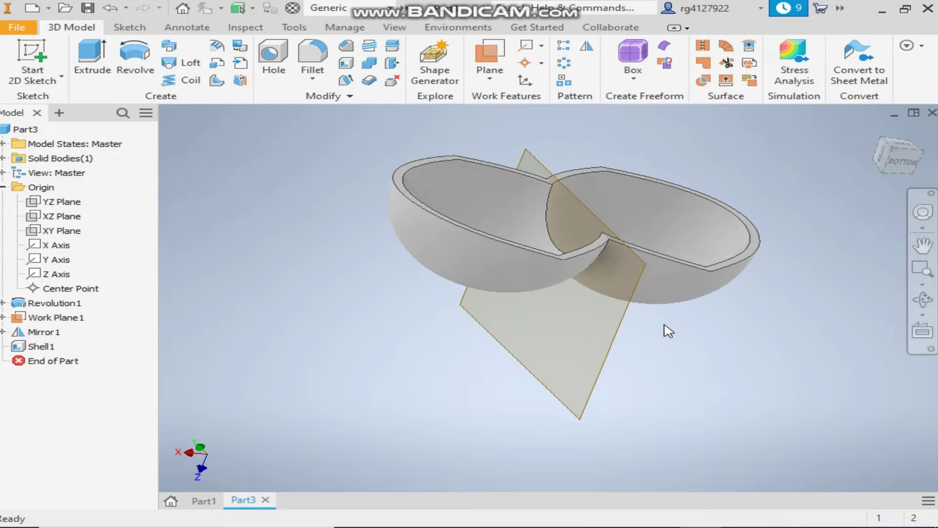
pyautogui.click(69, 204)
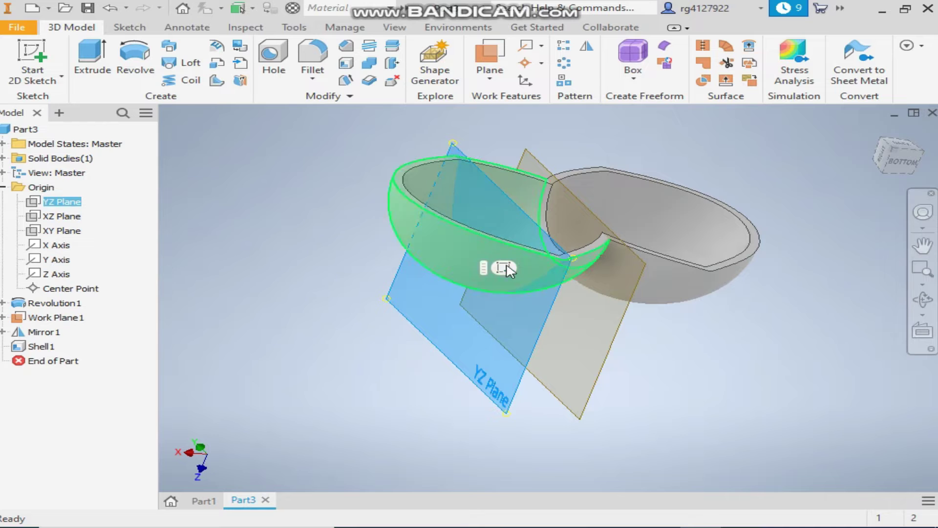
pyautogui.press('s')
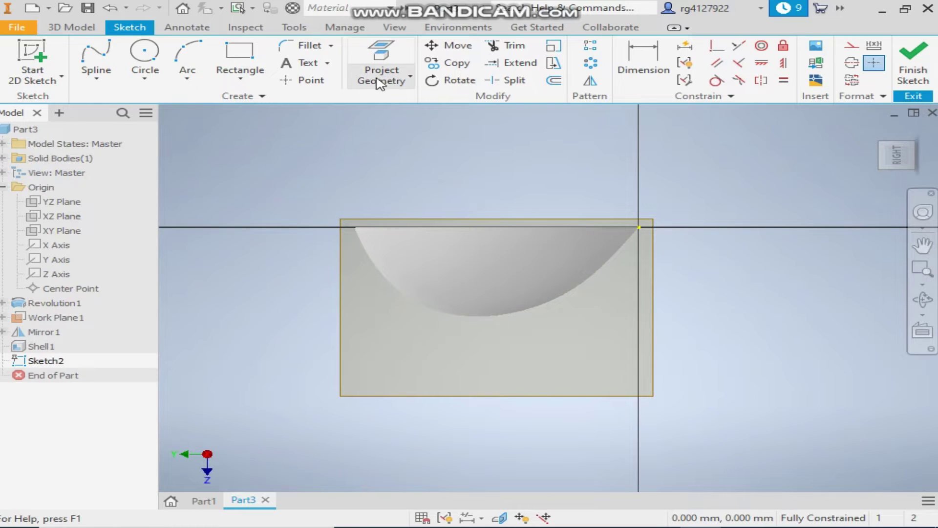
pyautogui.click(379, 83)
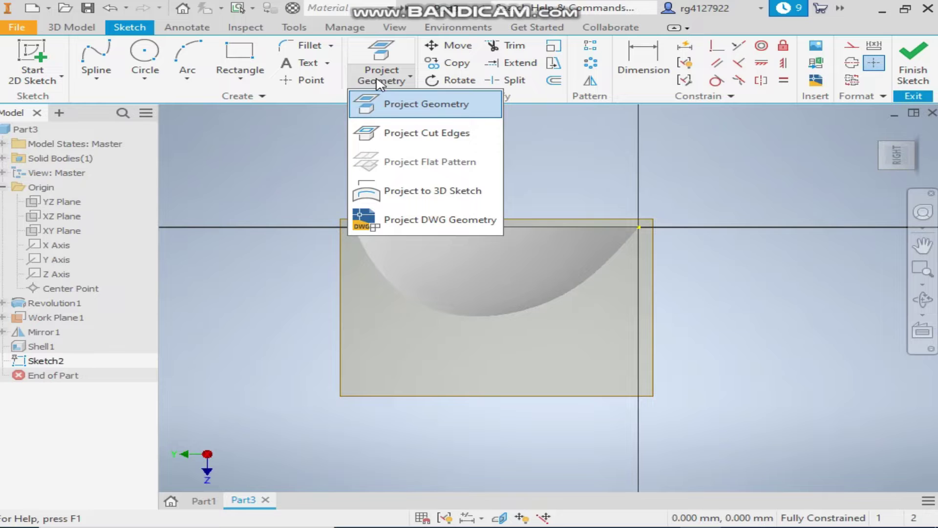
pyautogui.click(414, 134)
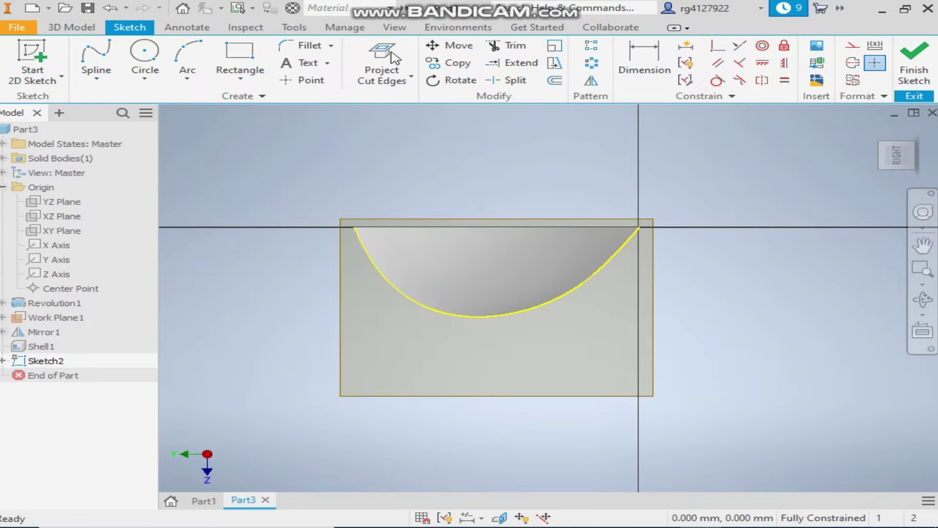
# Change the visual style to Wireframe
pyautogui.click(394, 28)
pyautogui.click(237, 81)
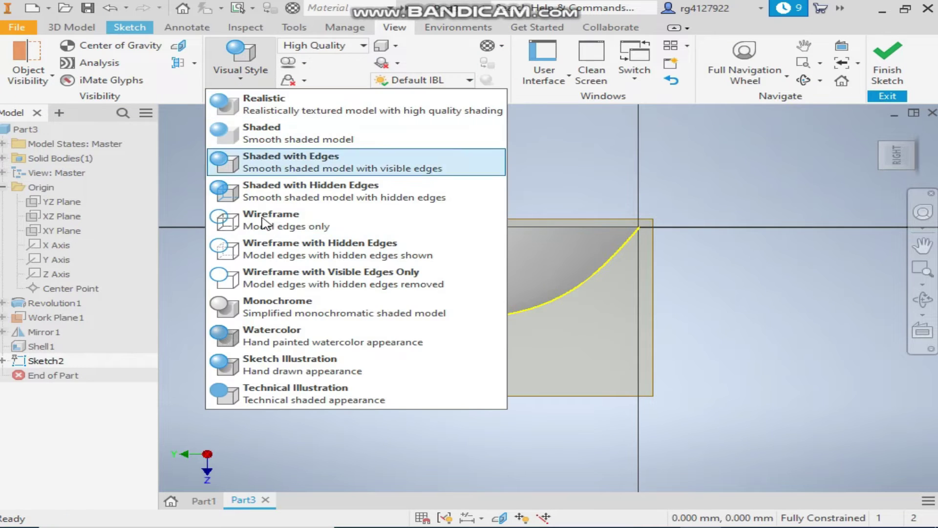
pyautogui.click(261, 220)
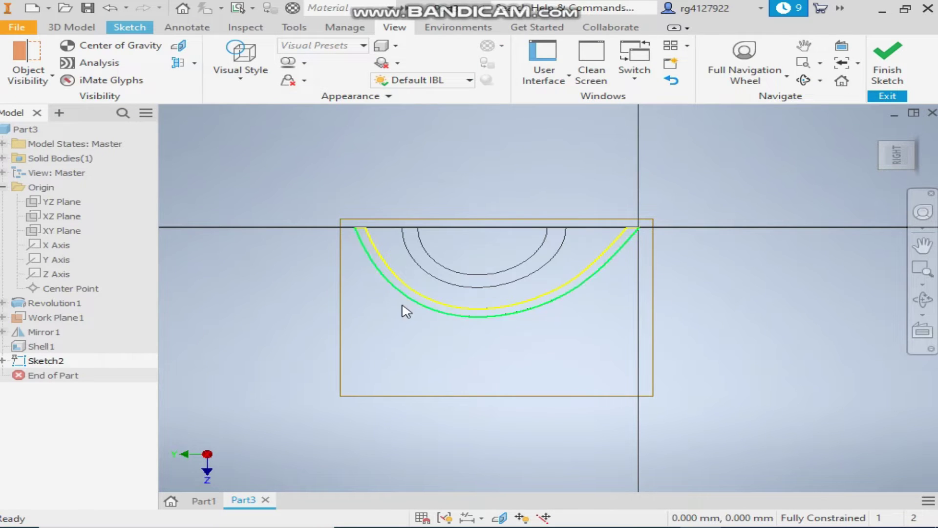
# Convert the projected inner curve and the two short rim edges at its ends to construction geometry
pyautogui.rightClick(387, 259)
pyautogui.click(464, 118)
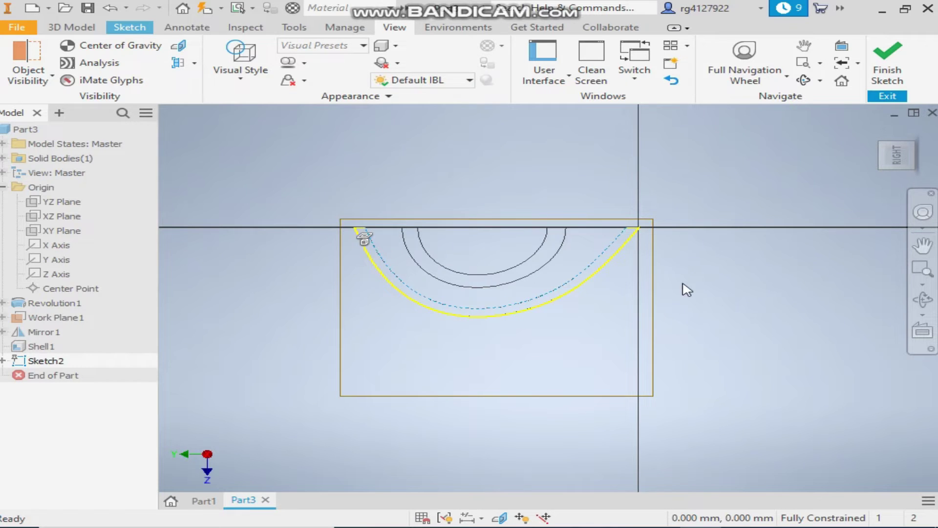
pyautogui.scroll(5, 685, 254)
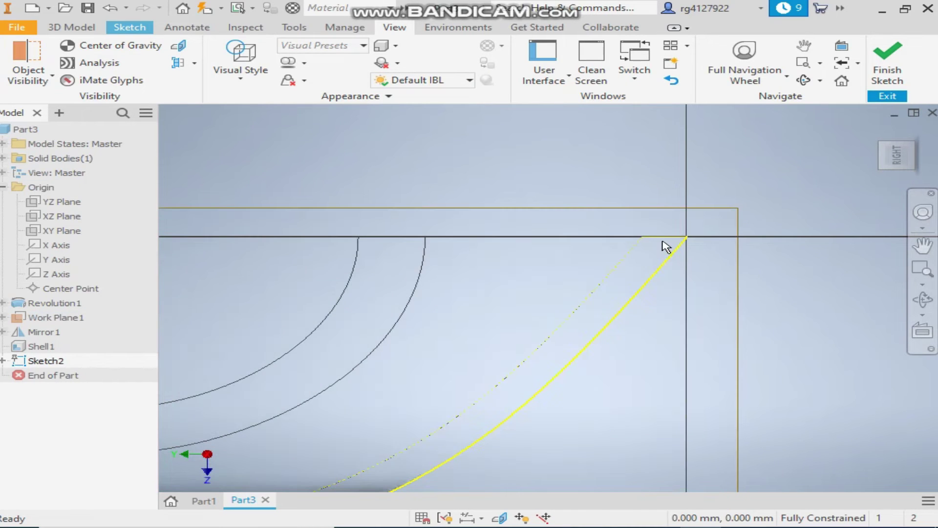
pyautogui.rightClick(665, 243)
pyautogui.click(751, 136)
pyautogui.scroll(-5, 629, 185)
pyautogui.scroll(5, 291, 200)
pyautogui.rightClick(274, 215)
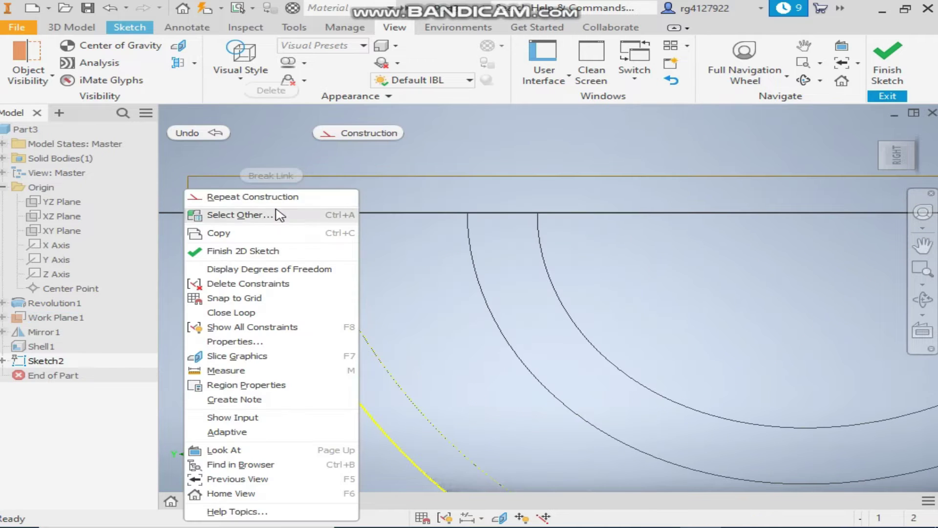
pyautogui.click(317, 168)
pyautogui.scroll(-5, 317, 168)
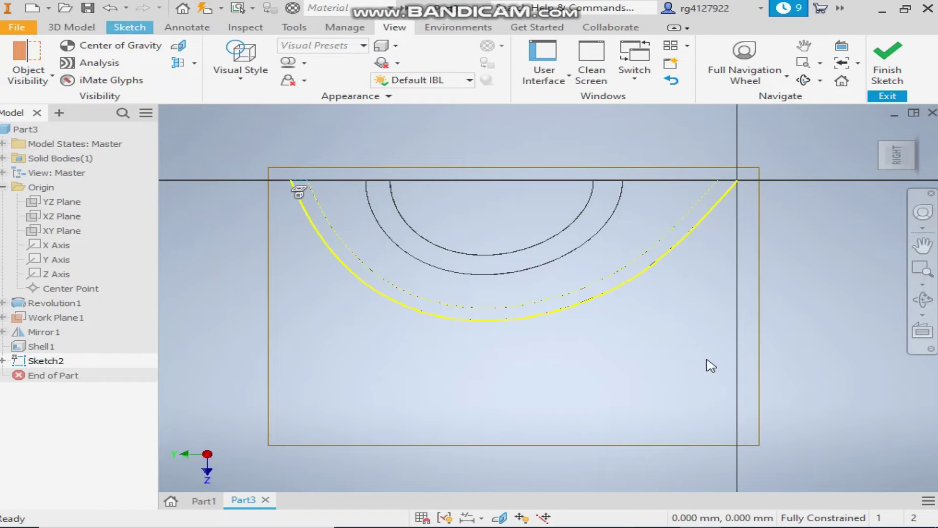
# Place a sketch point on the projected outer curve a short distance from the origin
pyautogui.scroll(-1, 761, 305)
pyautogui.moveTo(761, 306); pyautogui.dragTo(705, 302, button='middle')
pyautogui.scroll(-3, 706, 302)
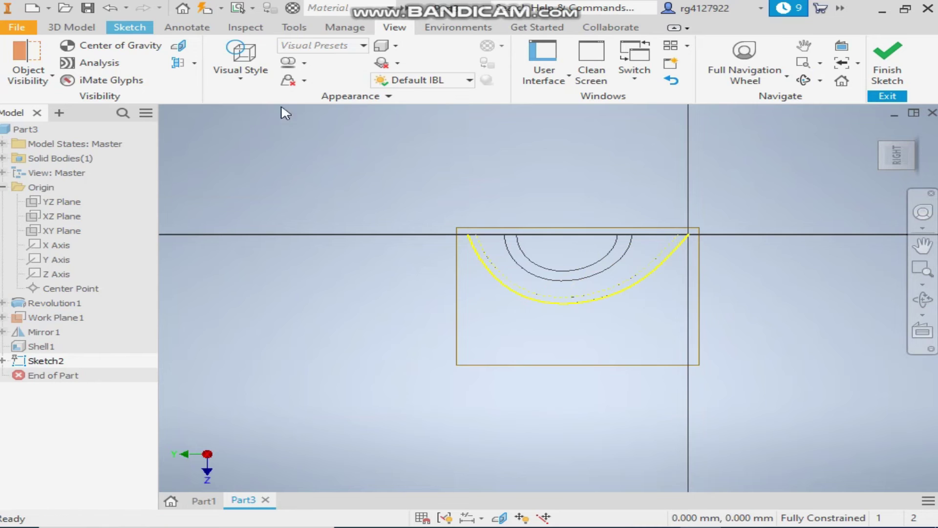
pyautogui.click(130, 26)
pyautogui.click(303, 80)
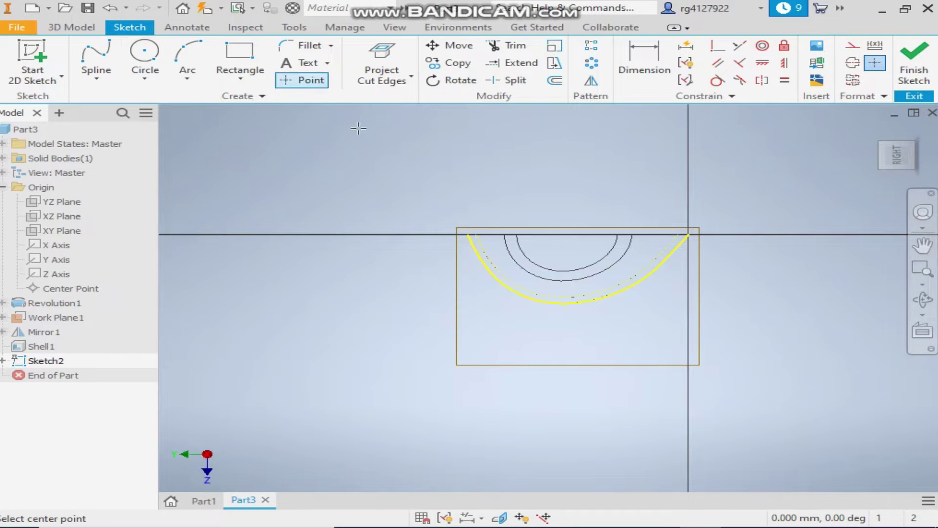
pyautogui.scroll(4, 655, 264)
pyautogui.click(647, 256)
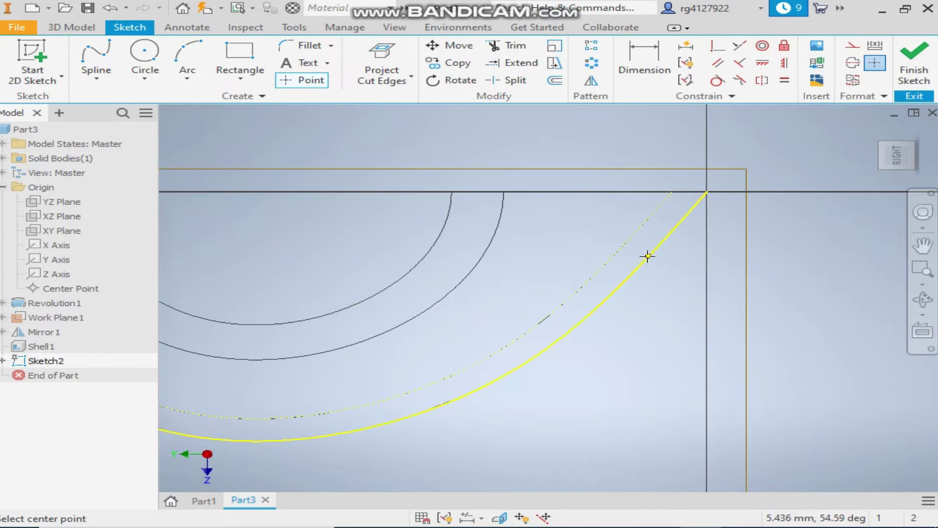
# Place two more sketch points below the projected outer curve, one near the origin side and one near its far end
pyautogui.scroll(-4, 662, 288)
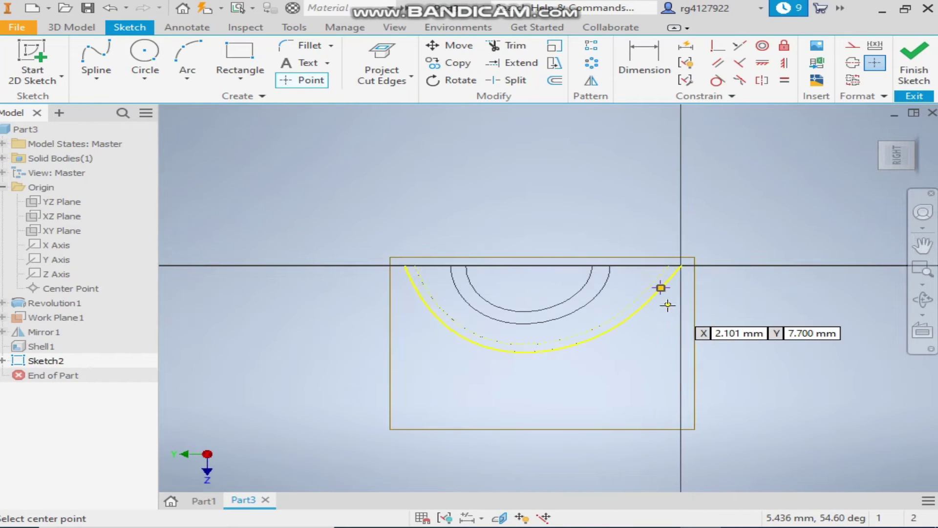
pyautogui.click(414, 348)
pyautogui.rightClick(458, 383)
pyautogui.click(533, 384)
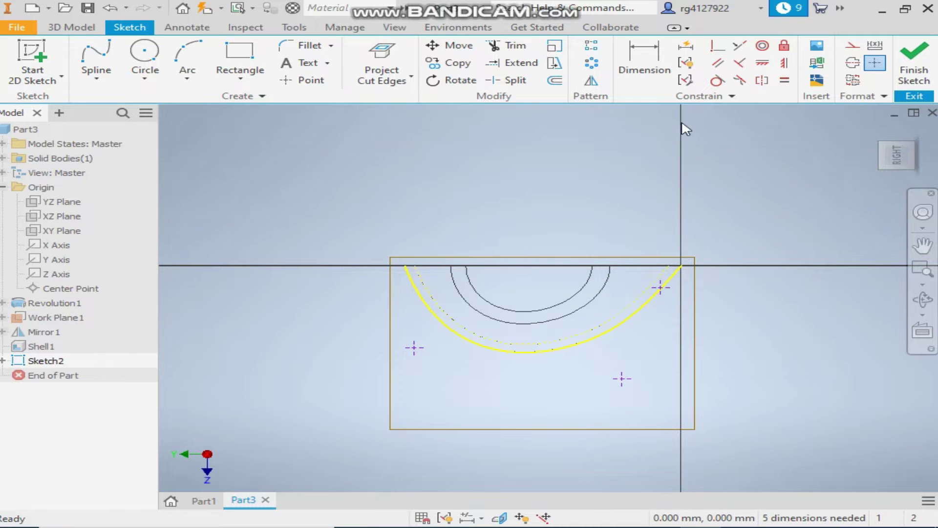
# Dimension the point on the projected outer curve 5 mm vertically from the origin
pyautogui.click(650, 66)
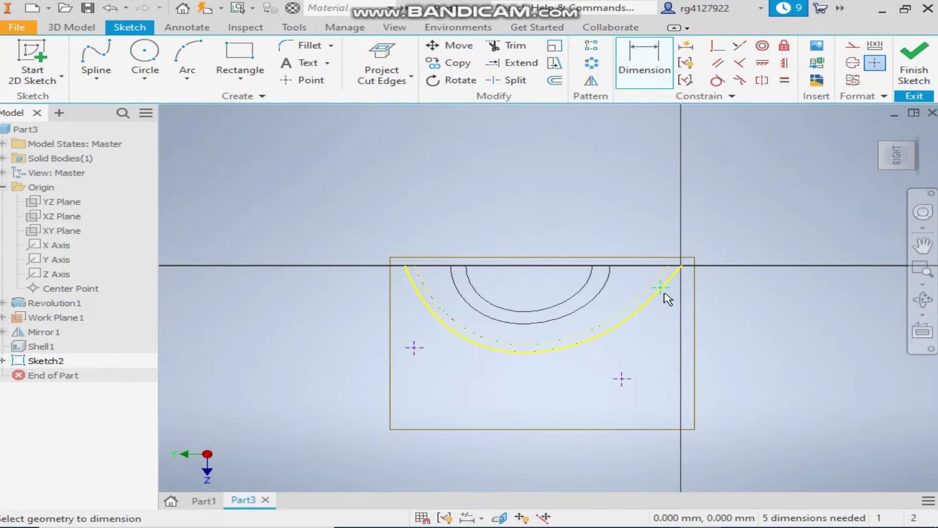
pyautogui.click(686, 269)
pyautogui.click(722, 277)
pyautogui.write('5')
pyautogui.press('Return')
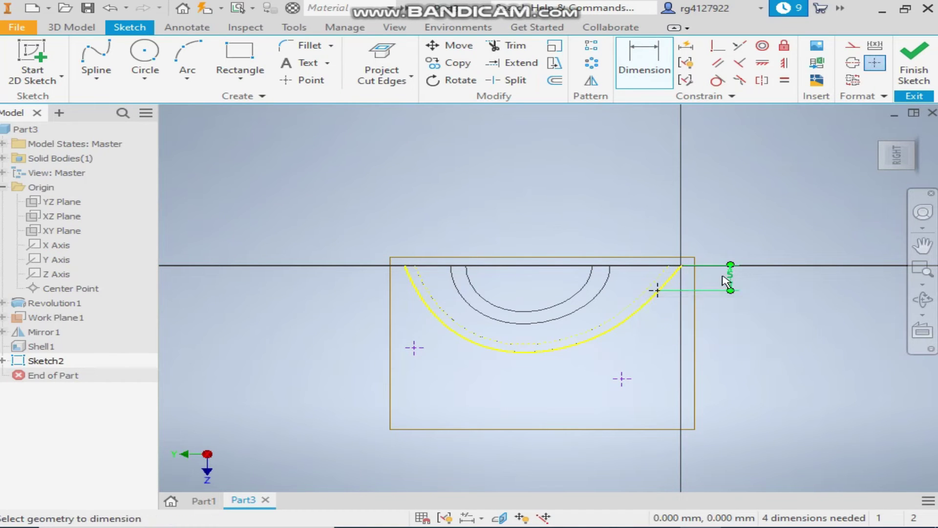
# Dimension the lowest sketch point 23 mm vertically and 19 mm horizontally from the origin
pyautogui.click(685, 267)
pyautogui.click(782, 330)
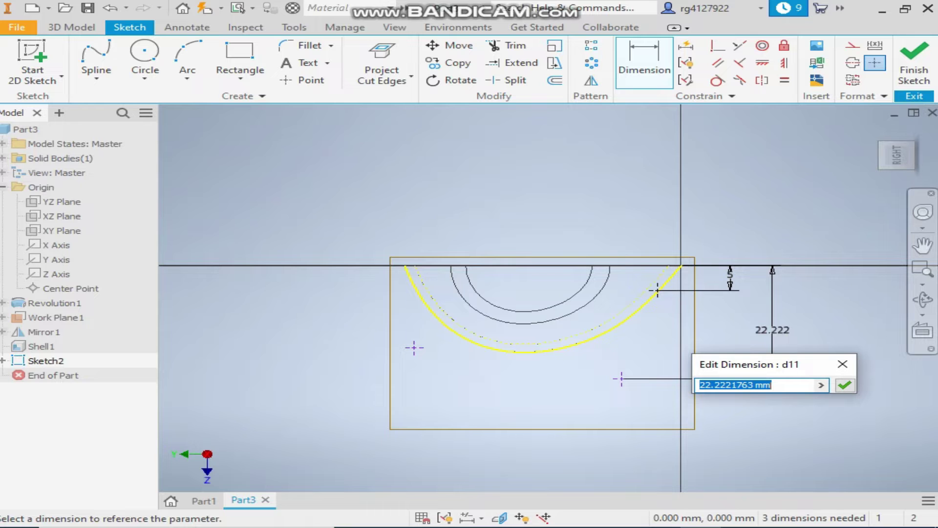
pyautogui.write('23')
pyautogui.press('Return')
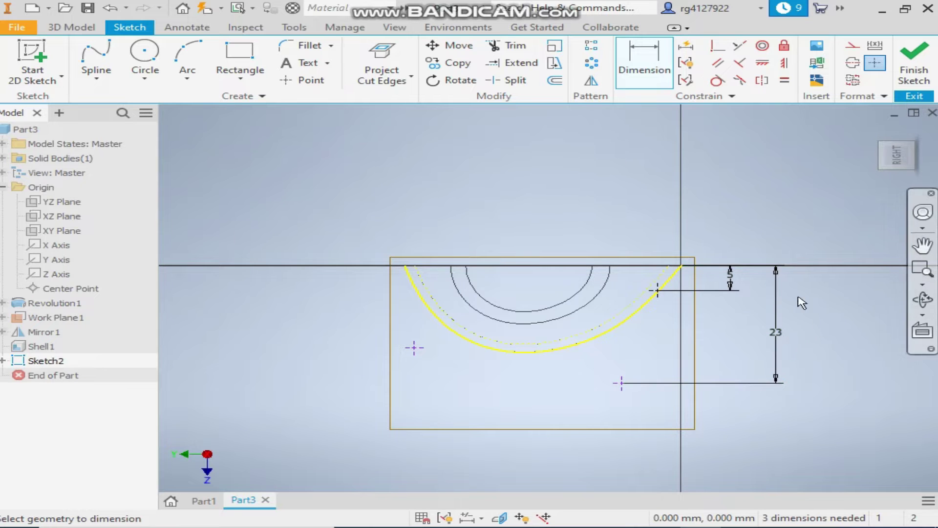
pyautogui.click(621, 383)
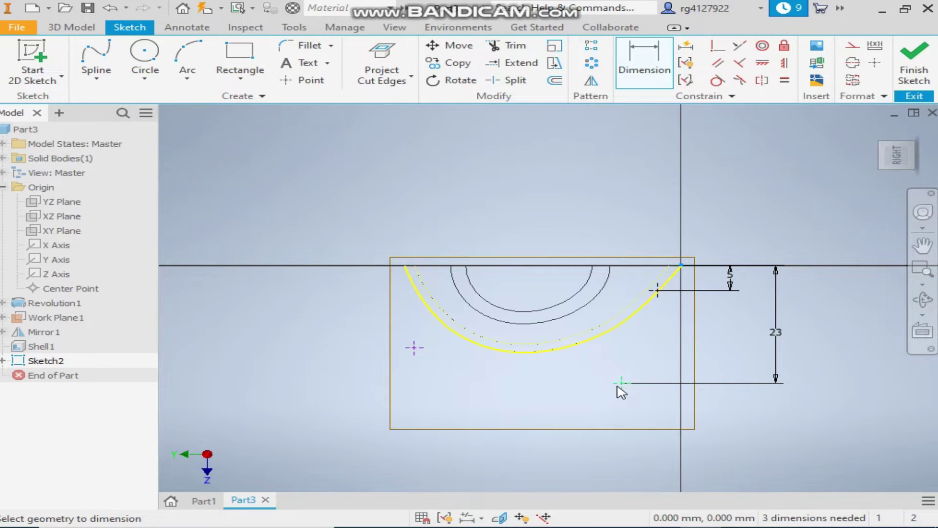
pyautogui.click(681, 406)
pyautogui.click(671, 413)
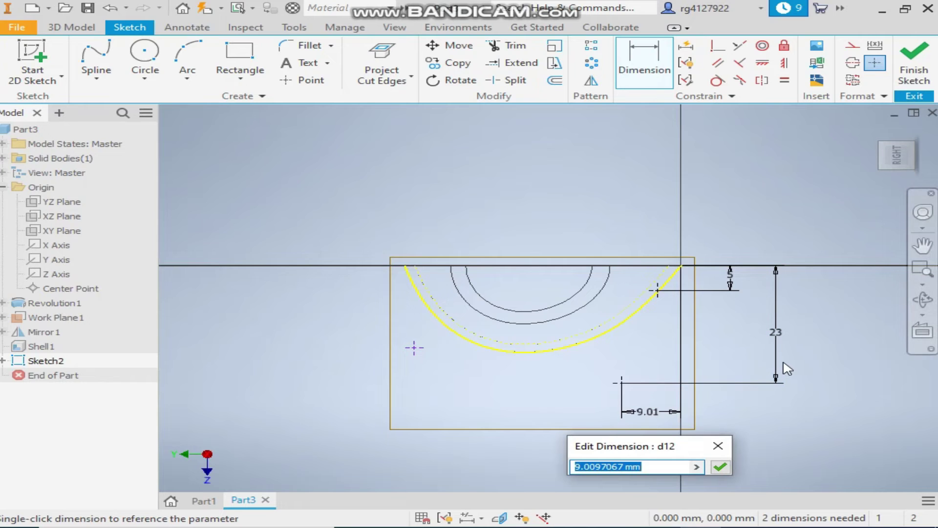
pyautogui.write('19')
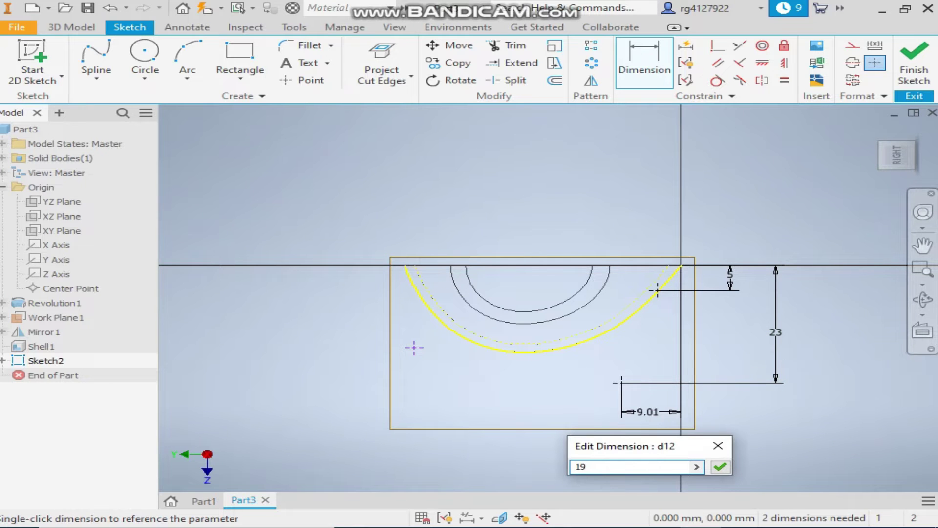
pyautogui.press('Return')
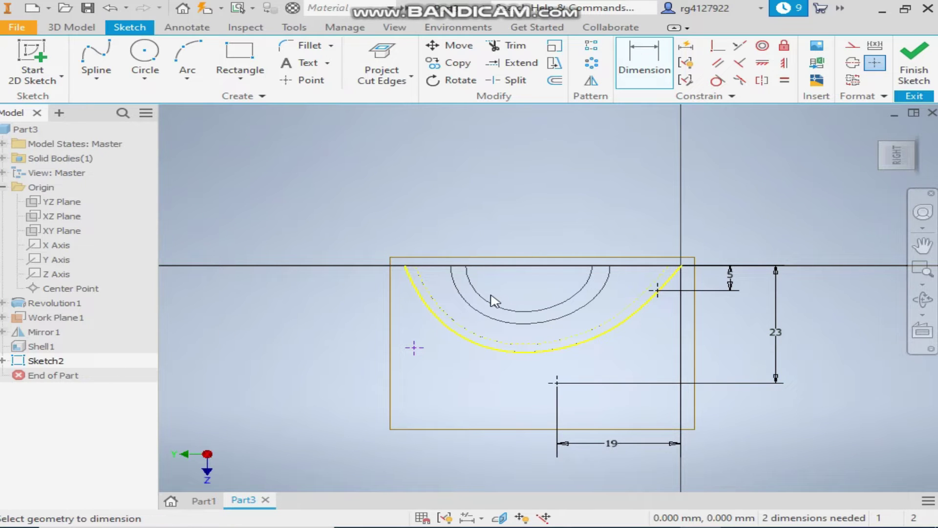
# Dimension the far sketch point 50 mm horizontally from the origin and 16 mm vertically from the rim
pyautogui.click(424, 351)
pyautogui.click(682, 270)
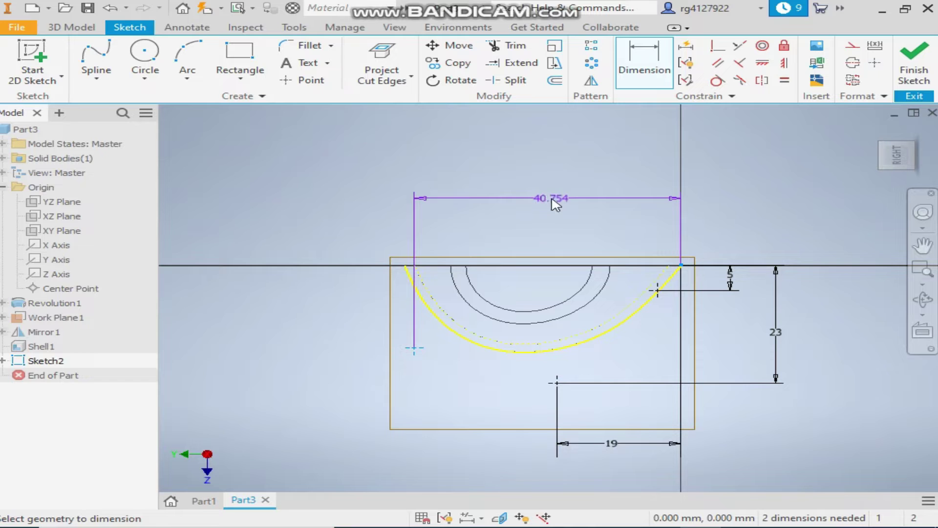
pyautogui.click(553, 200)
pyautogui.write('50')
pyautogui.press('Return')
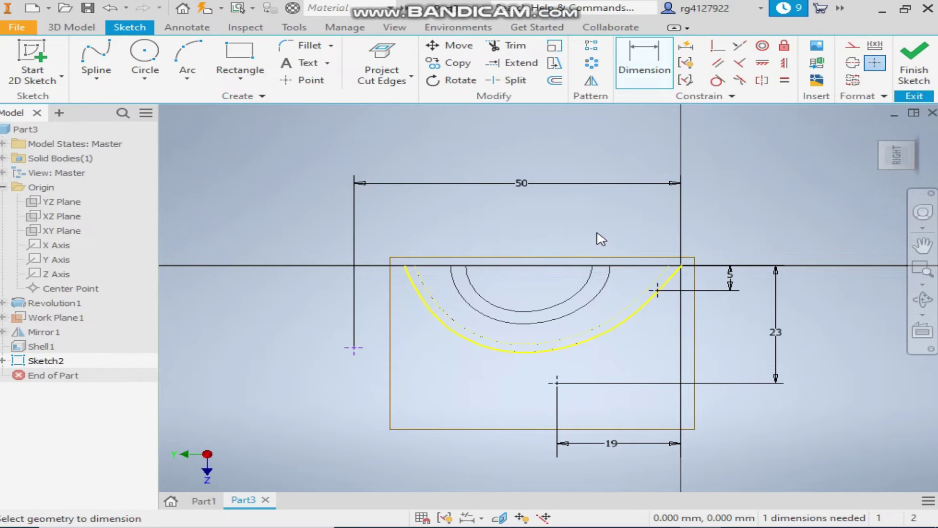
pyautogui.click(355, 348)
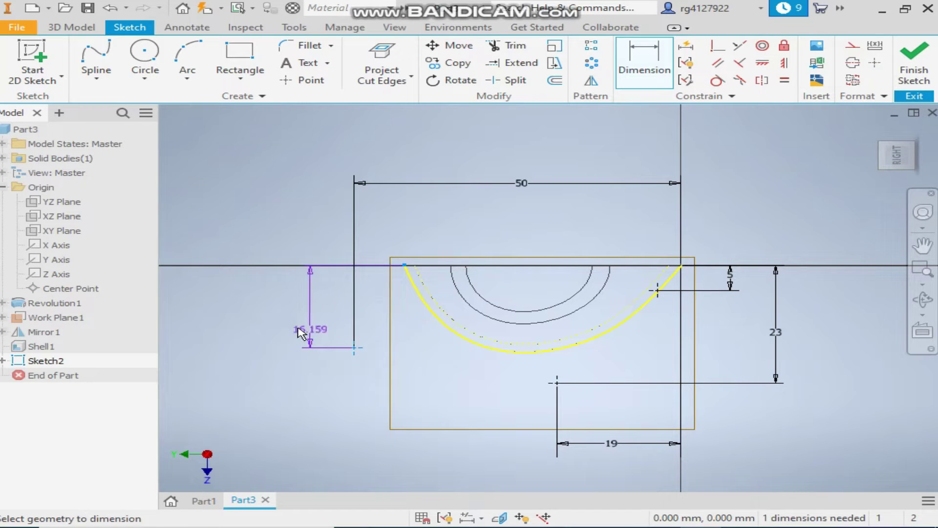
pyautogui.click(296, 327)
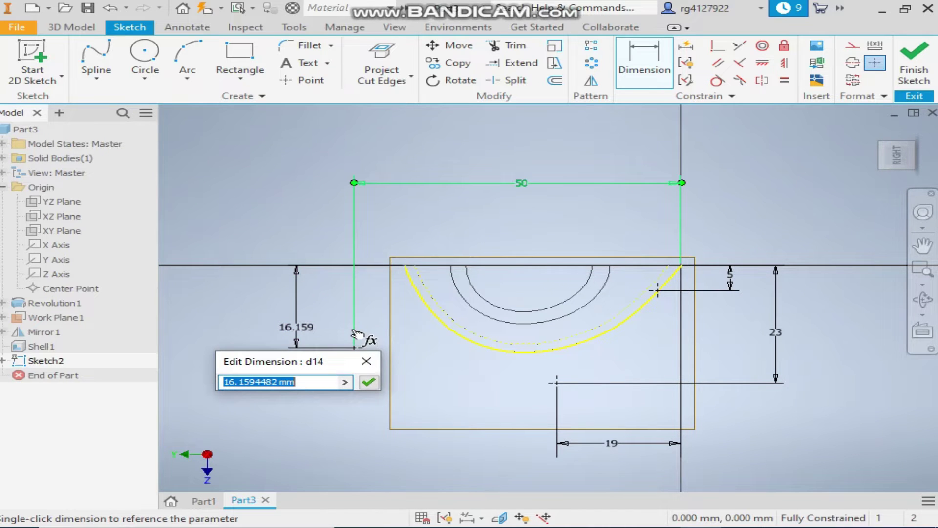
pyautogui.write('16')
pyautogui.press('Return')
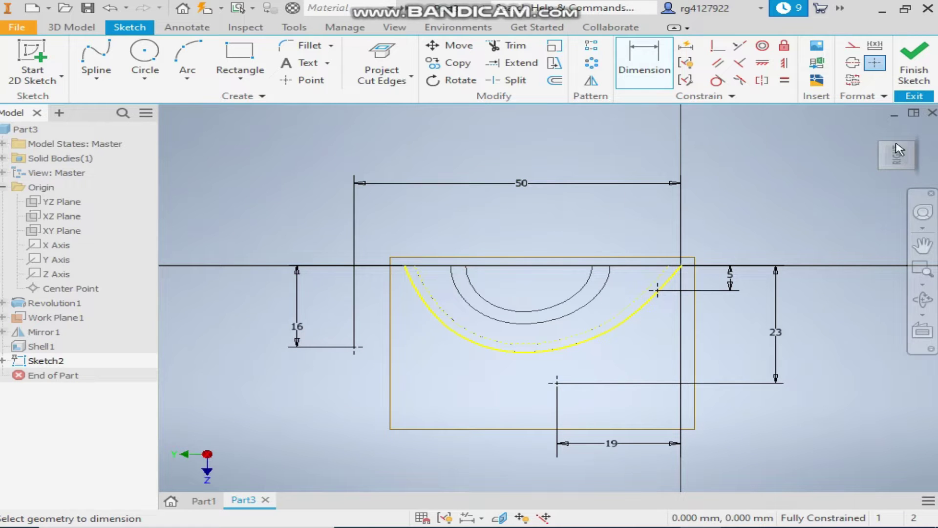
# Finish the section sketch and reopen it for editing
pyautogui.click(915, 67)
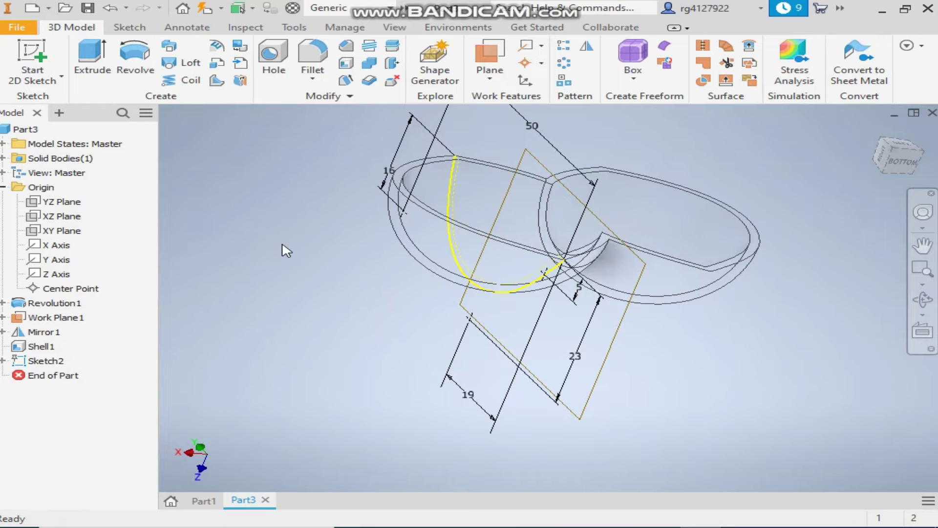
pyautogui.click(882, 155)
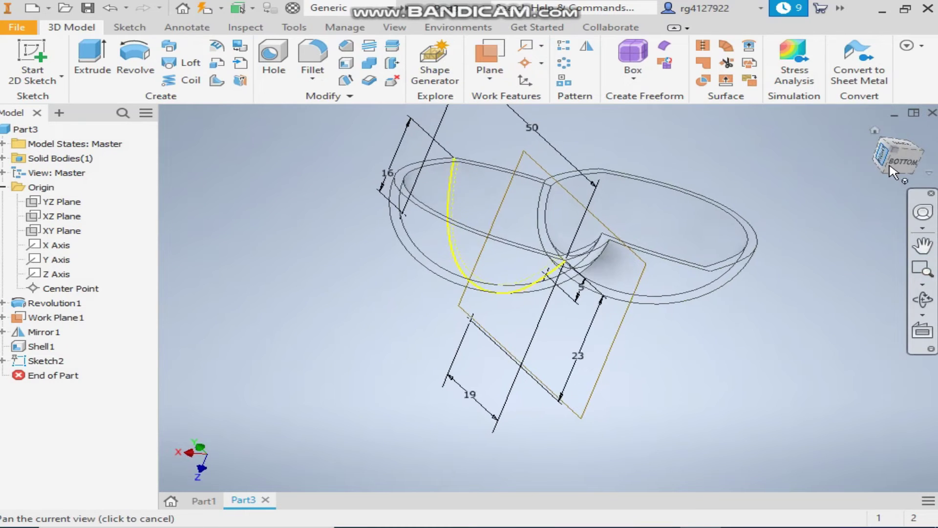
pyautogui.doubleClick(37, 363)
pyautogui.scroll(3, 591, 308)
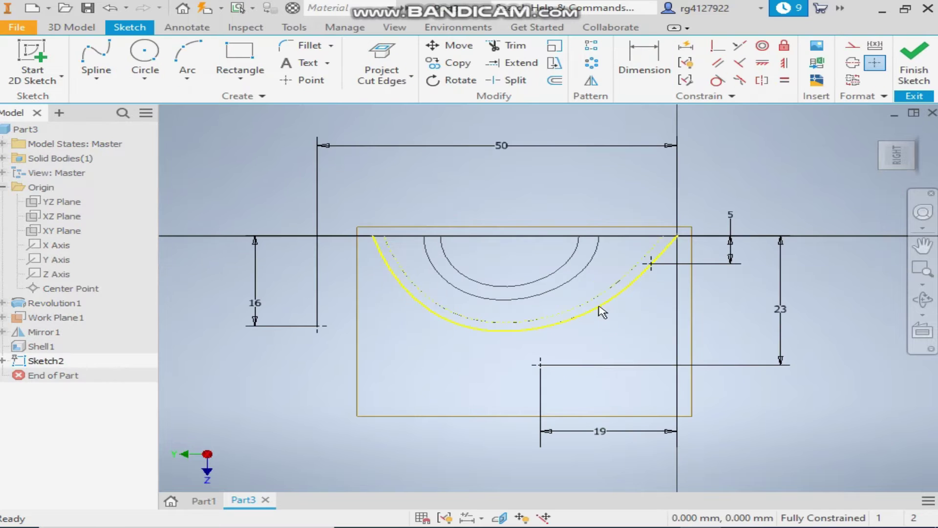
# Draw a spline from the point on the outer curve through the lowest point to the far point
pyautogui.click(96, 59)
pyautogui.click(652, 263)
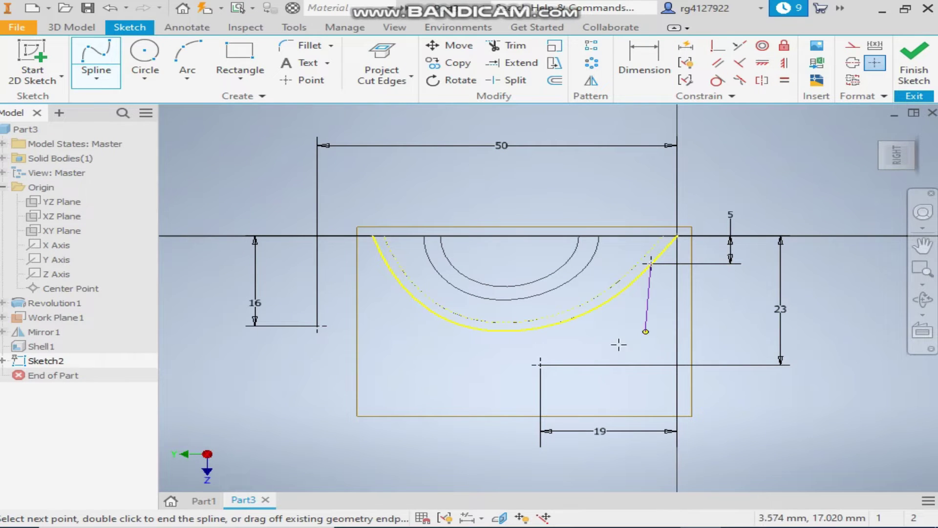
pyautogui.click(540, 364)
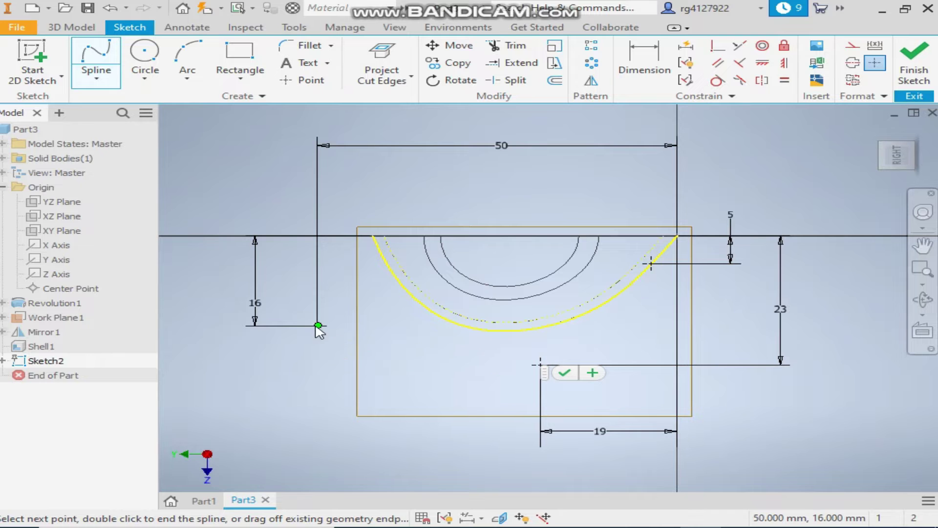
pyautogui.click(317, 325)
pyautogui.click(342, 334)
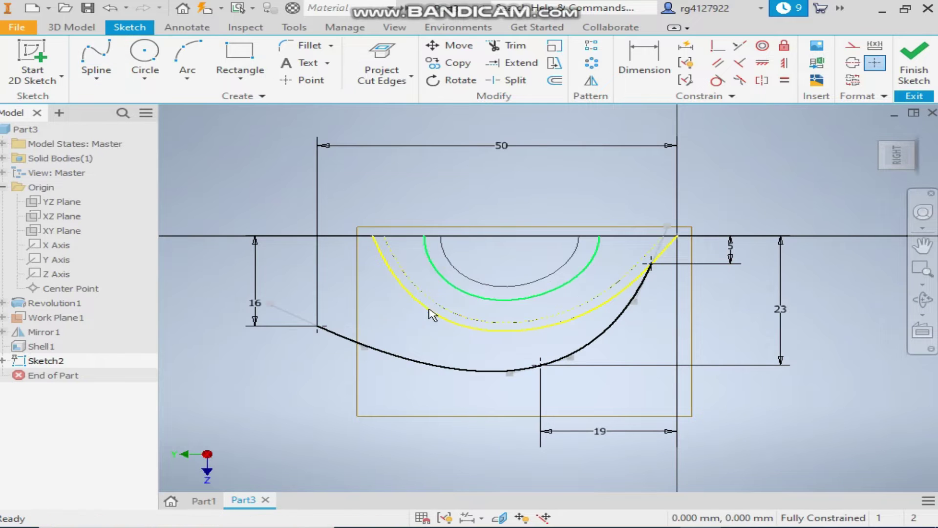
# Draw lines from the spline's far end: horizontal about 30 mm, sloping up to rim level, and about 55 mm back to the outer curve's end
pyautogui.moveTo(429, 314)
pyautogui.mouseDown(button='middle')
pyautogui.moveTo(530, 318)
pyautogui.moveTo(630, 193)
pyautogui.mouseUp(button='middle')
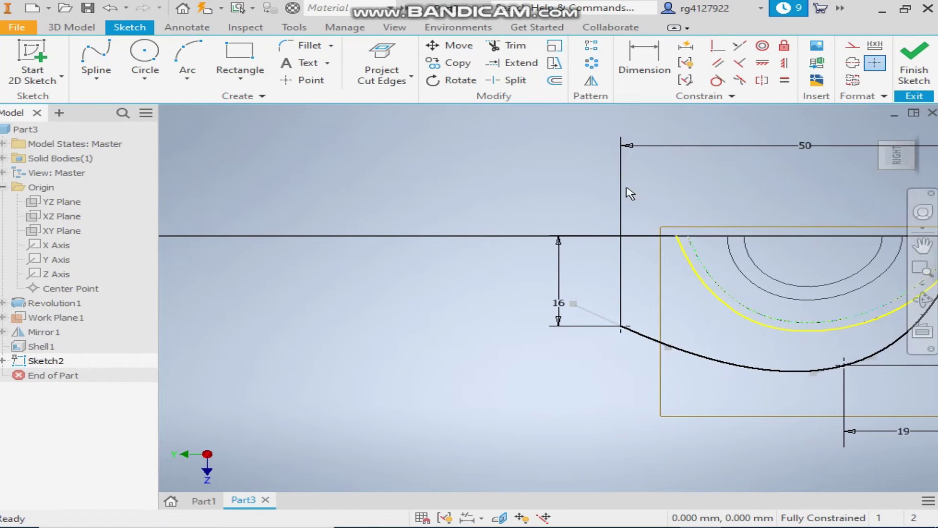
pyautogui.click(96, 78)
pyautogui.click(117, 108)
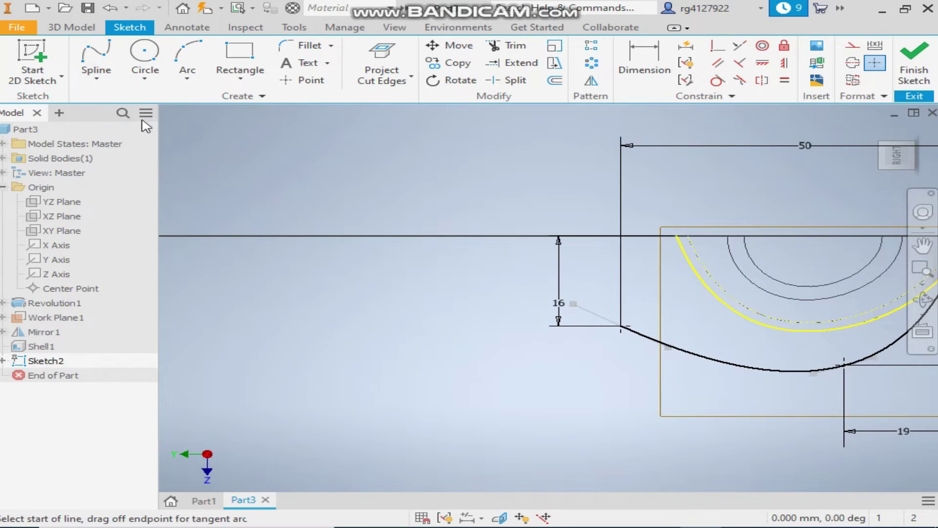
pyautogui.click(621, 326)
pyautogui.click(407, 326)
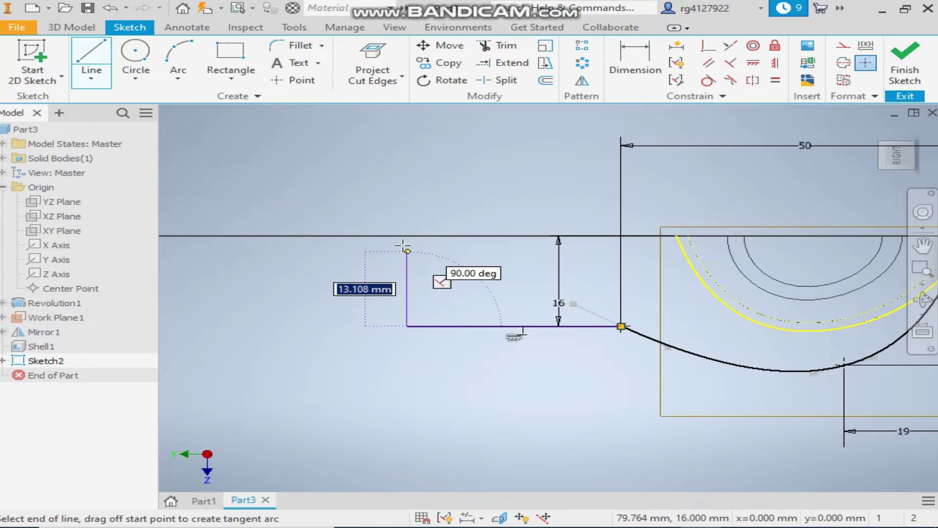
pyautogui.click(278, 236)
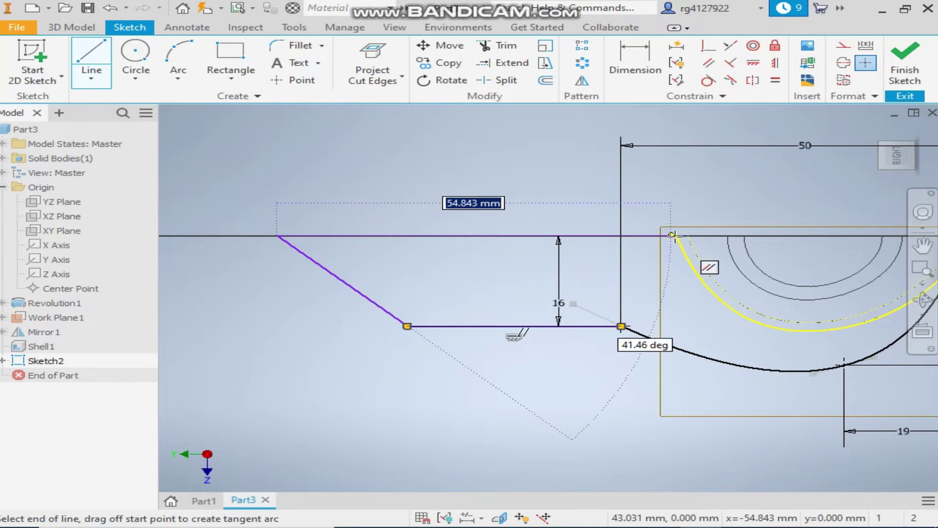
pyautogui.doubleClick(676, 236)
pyautogui.rightClick(594, 269)
pyautogui.click(658, 271)
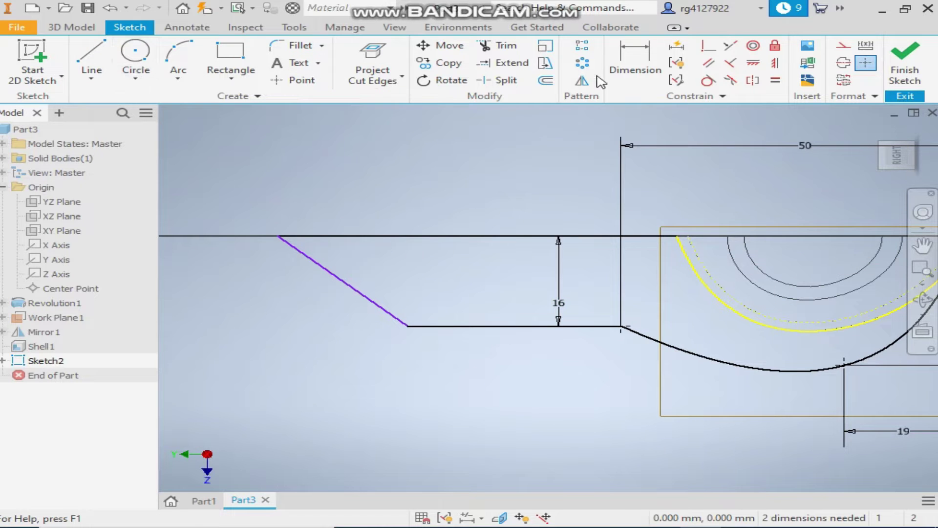
# Dimension the lower horizontal line to 14.82 mm
pyautogui.click(635, 59)
pyautogui.click(490, 334)
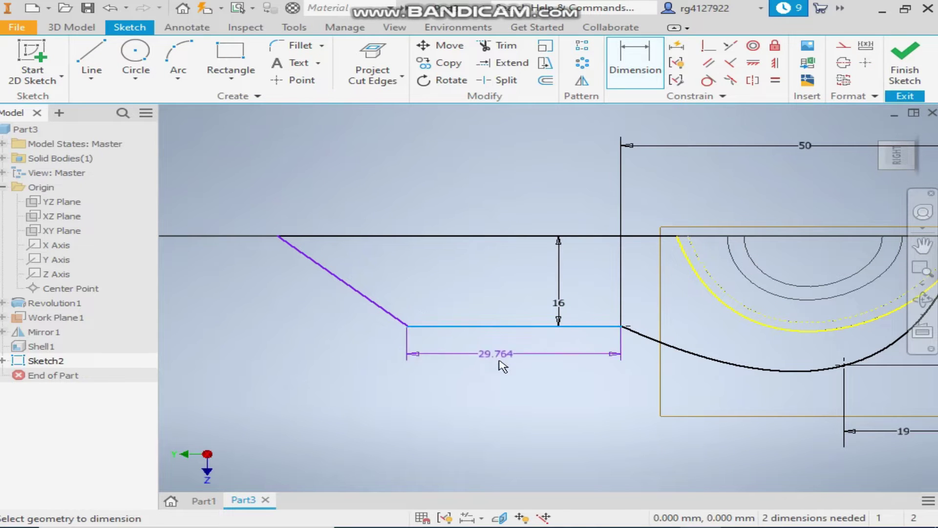
pyautogui.click(497, 359)
pyautogui.write('14.82')
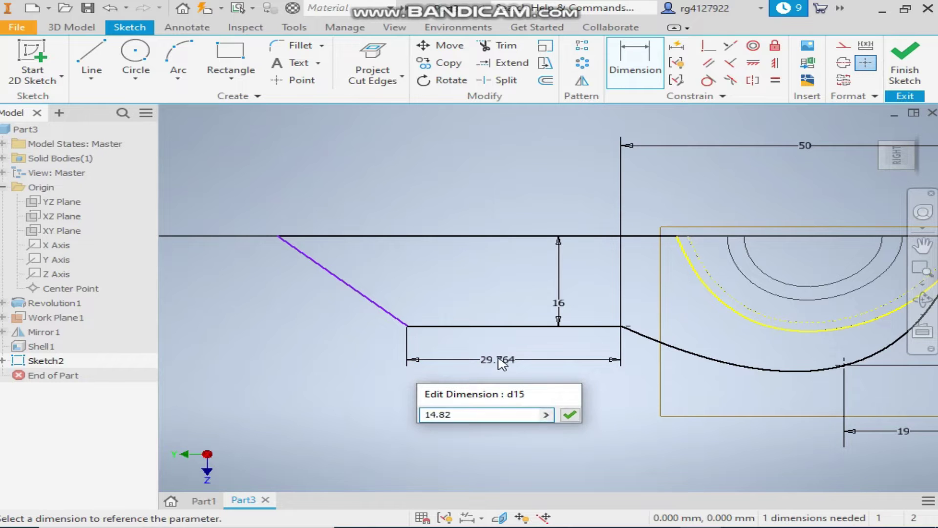
pyautogui.press('Return')
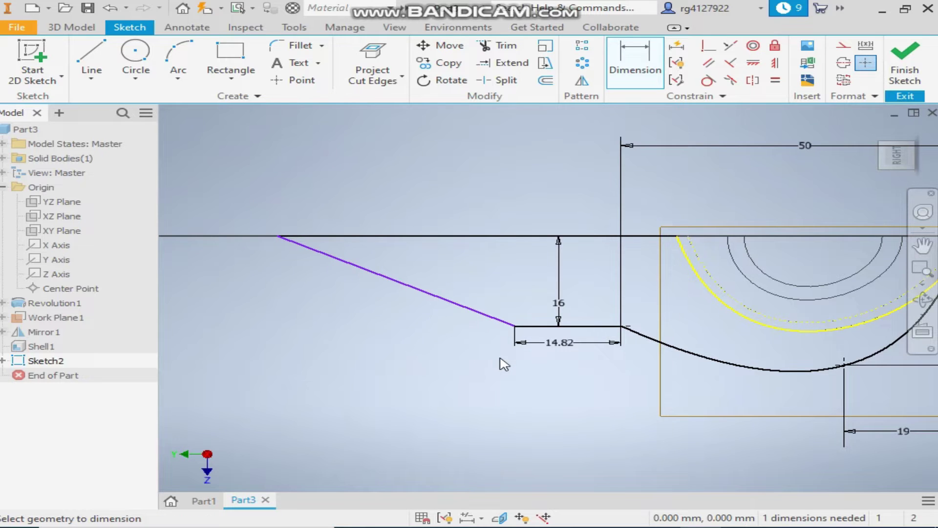
# Dimension the length of the sloping line to 21.17 mm
pyautogui.click(423, 277)
pyautogui.rightClick(372, 315)
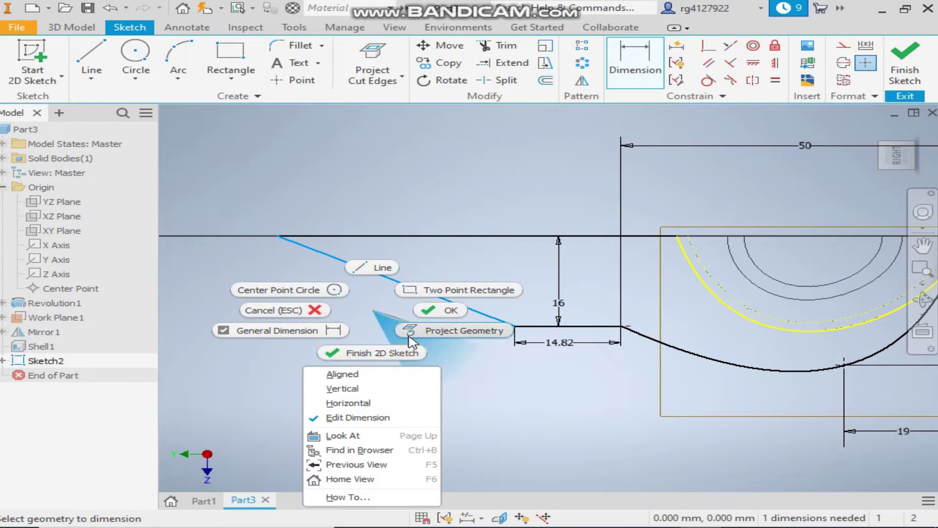
pyautogui.press('Escape')
pyautogui.click(363, 302)
pyautogui.write('21.17')
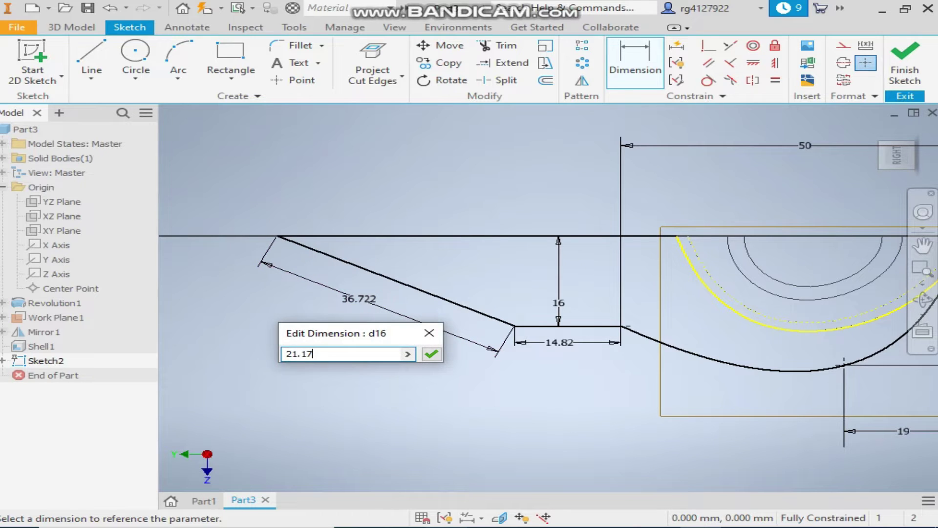
pyautogui.press('Return')
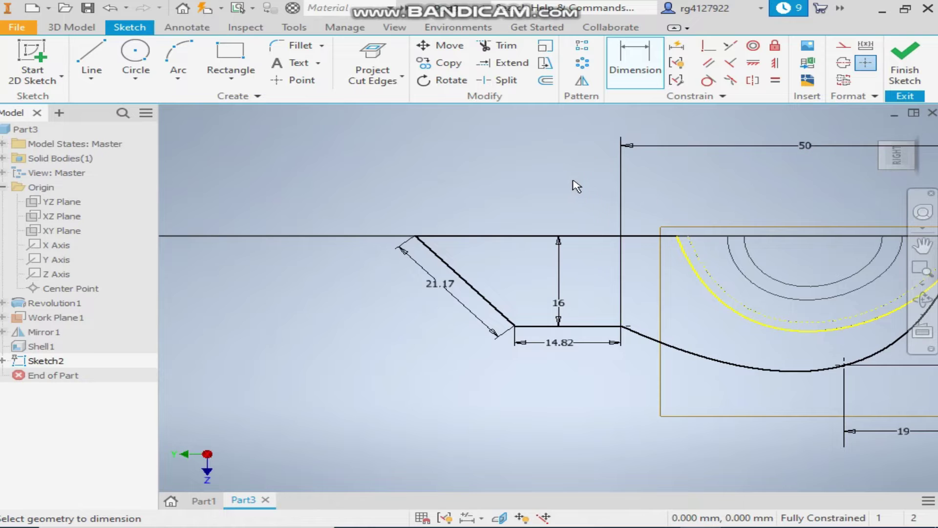
# Extrude the stem profile symmetrically about the sketch plane by 4 mm, joining it to the bucket
pyautogui.moveTo(577, 186); pyautogui.dragTo(457, 209, button='middle')
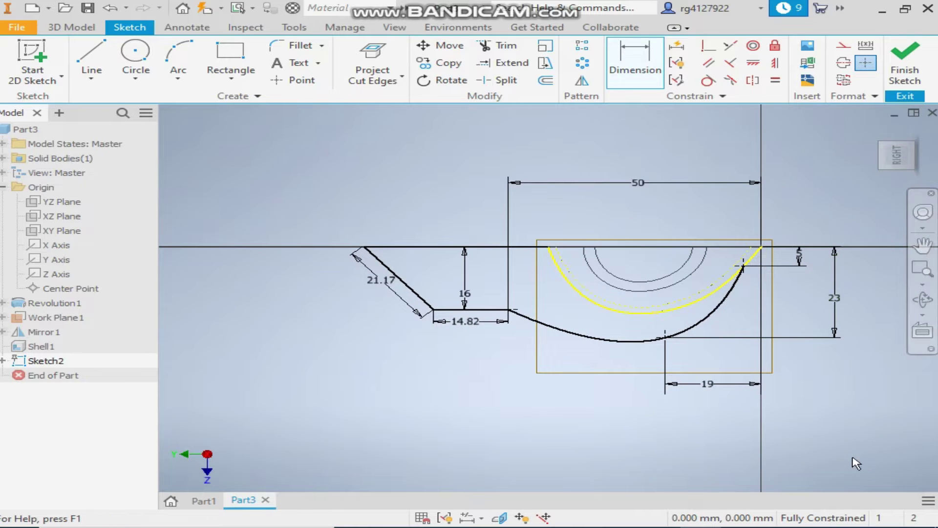
pyautogui.click(71, 27)
pyautogui.scroll(1, 610, 361)
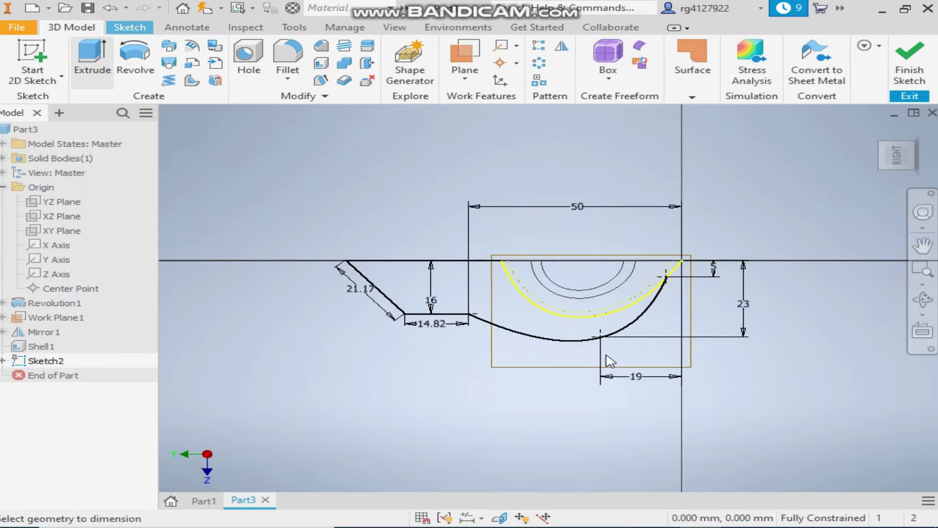
pyautogui.press('e')
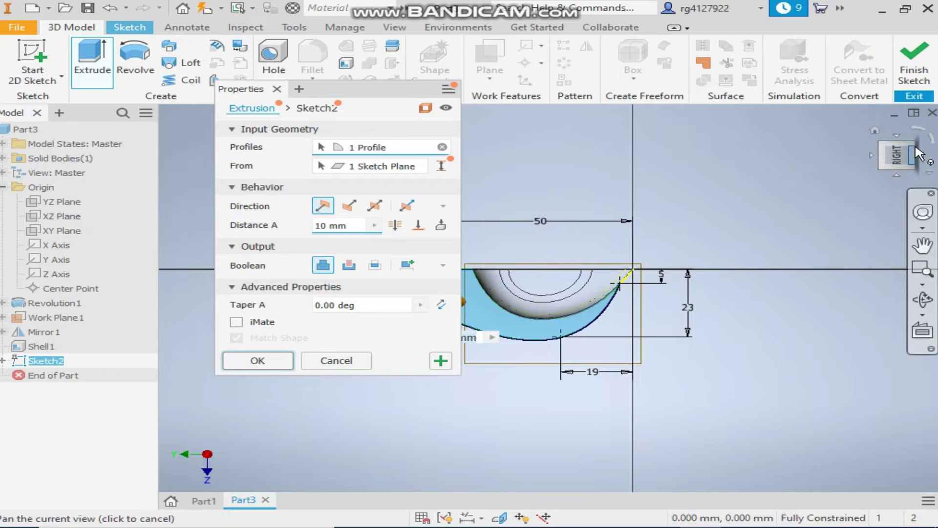
pyautogui.click(919, 155)
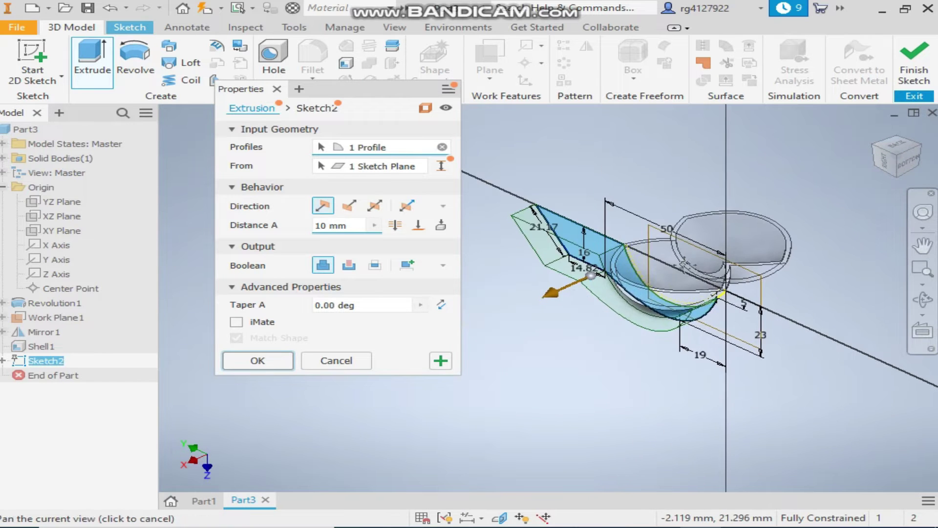
pyautogui.scroll(-3, 602, 256)
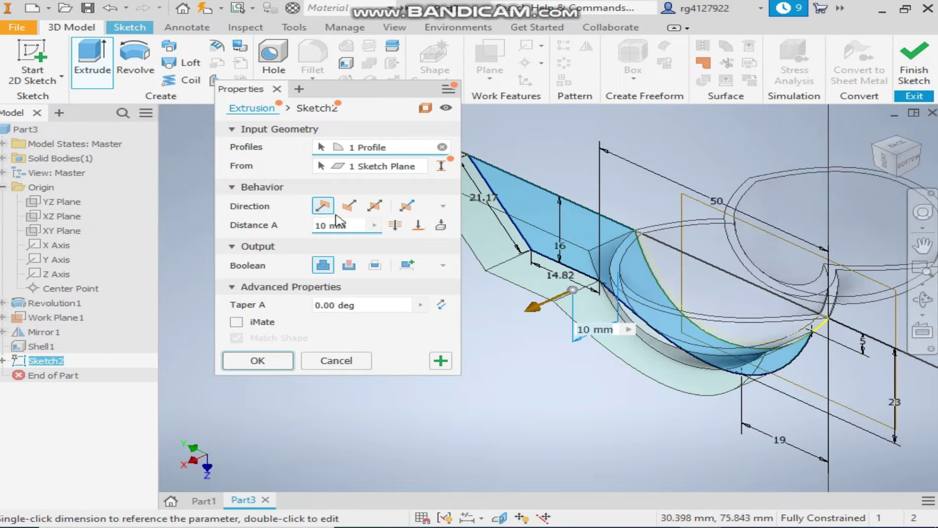
pyautogui.click(375, 206)
pyautogui.click(376, 225)
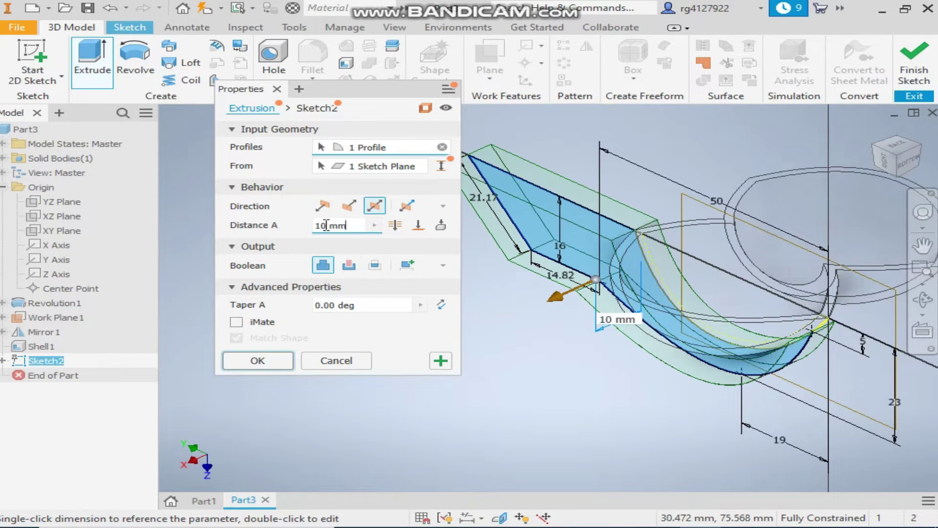
pyautogui.write('4')
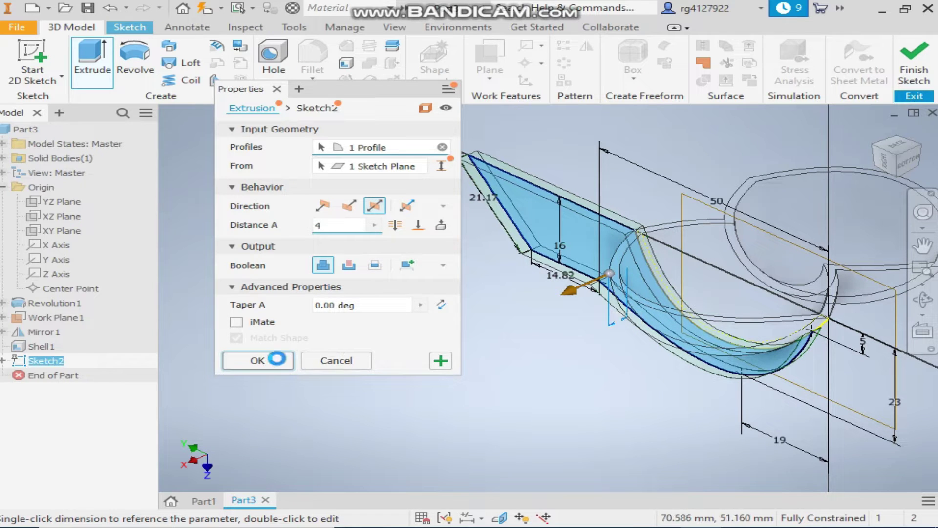
pyautogui.click(268, 360)
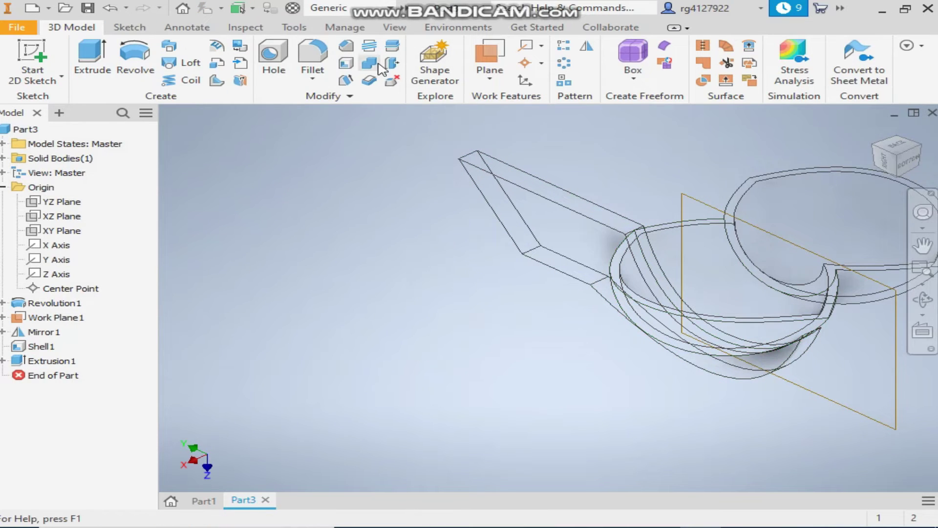
# Change the model display from wireframe to a shaded visual style with edges
pyautogui.click(391, 28)
pyautogui.click(304, 69)
pyautogui.click(352, 189)
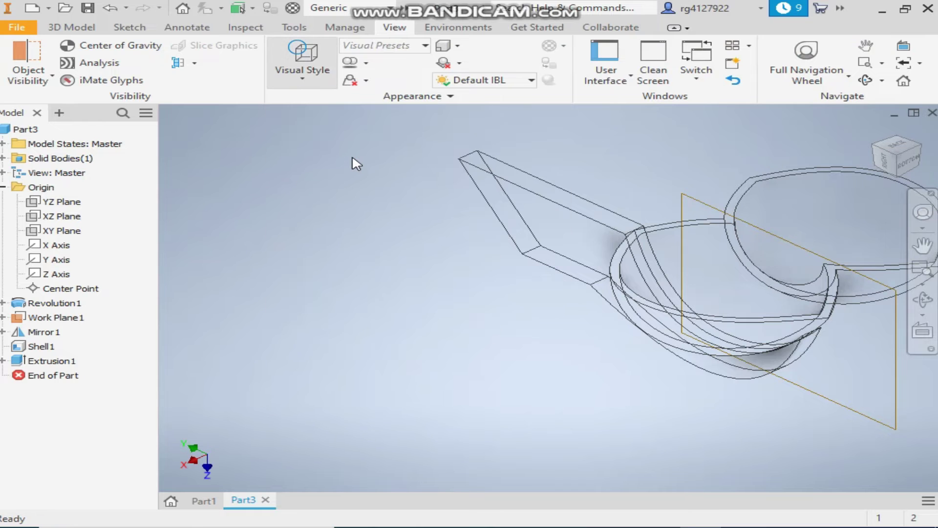
pyautogui.moveTo(596, 362); pyautogui.dragTo(429, 361, button='middle')
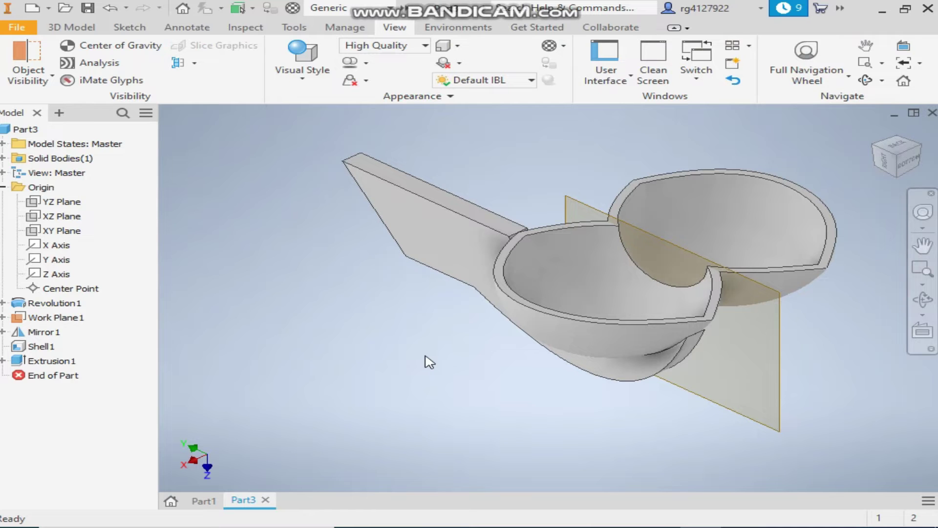
# Start a sketch on the XZ plane seen from the bottom view and hide the work plane between the two bowls
pyautogui.click(906, 162)
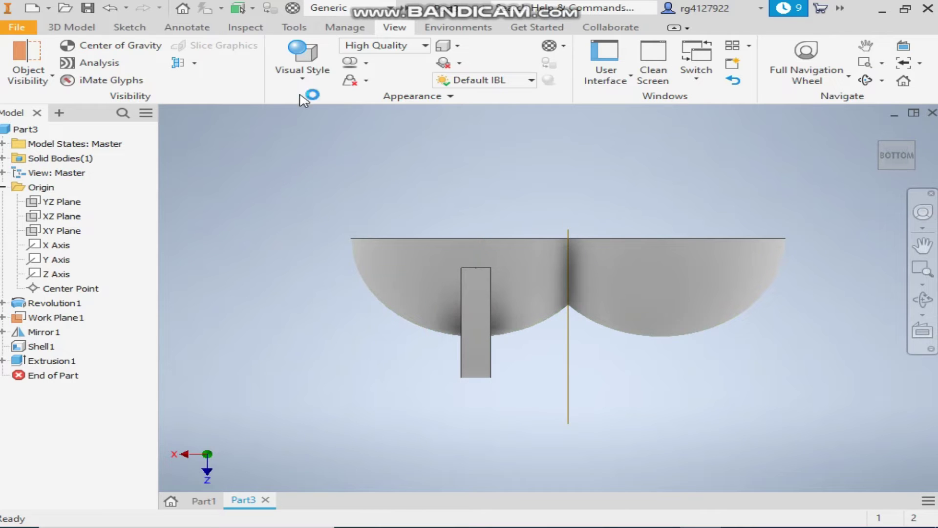
pyautogui.click(61, 217)
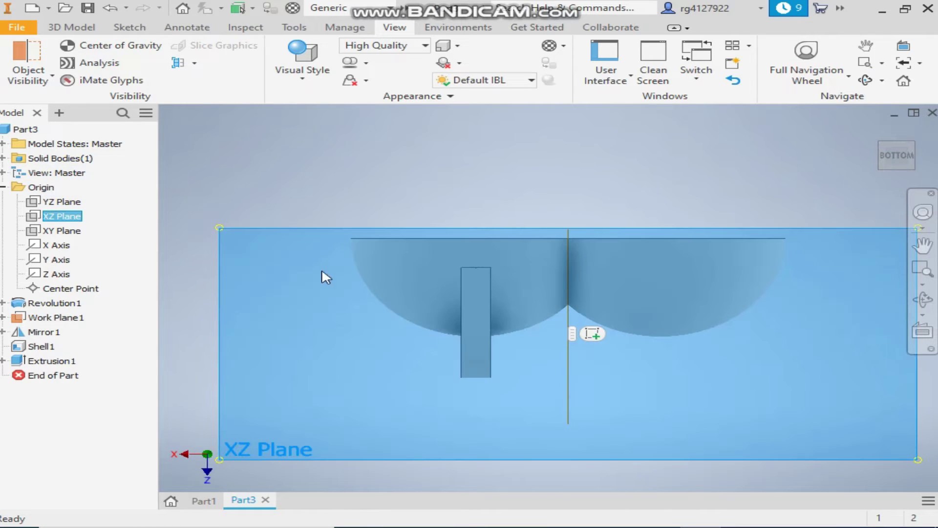
pyautogui.click(593, 334)
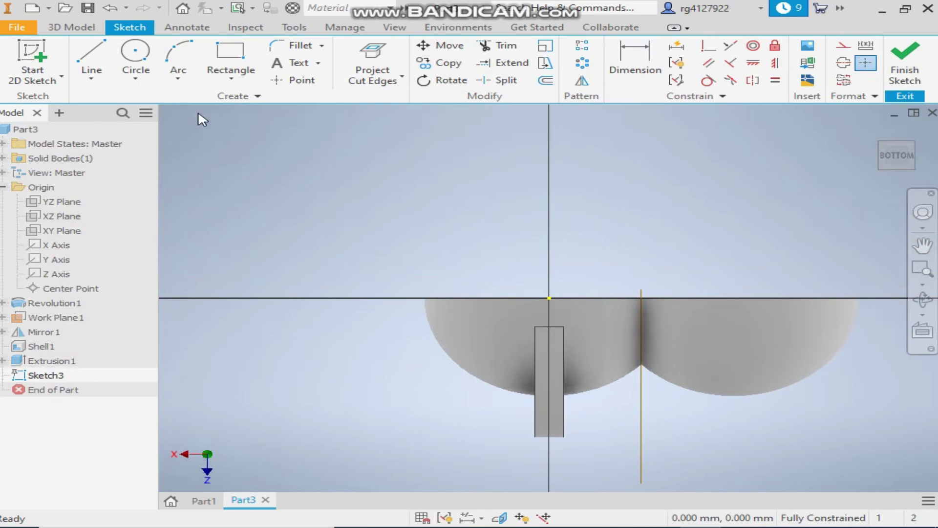
pyautogui.rightClick(642, 332)
pyautogui.click(603, 331)
# Project the rim-level end point of the edge where the two bowls meet into the sketch
pyautogui.moveTo(699, 230); pyautogui.dragTo(691, 176, button='middle')
pyautogui.click(382, 83)
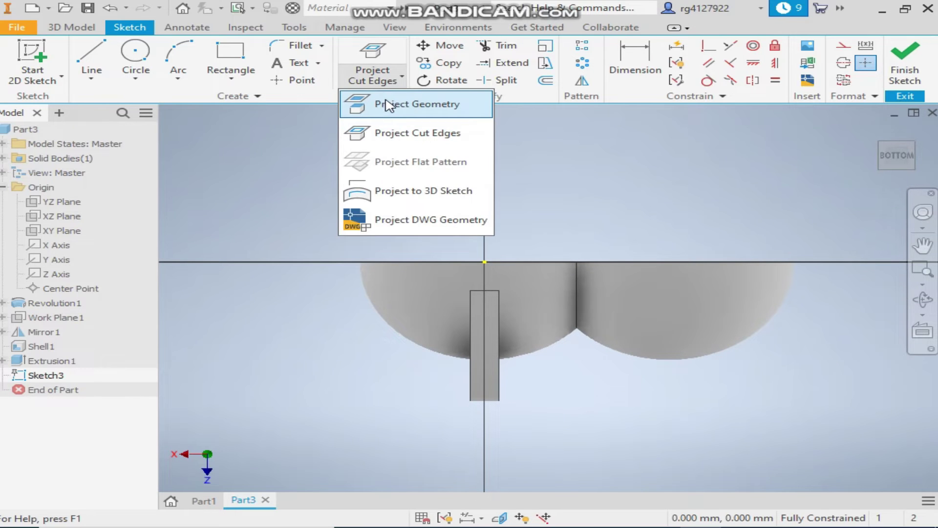
pyautogui.click(389, 106)
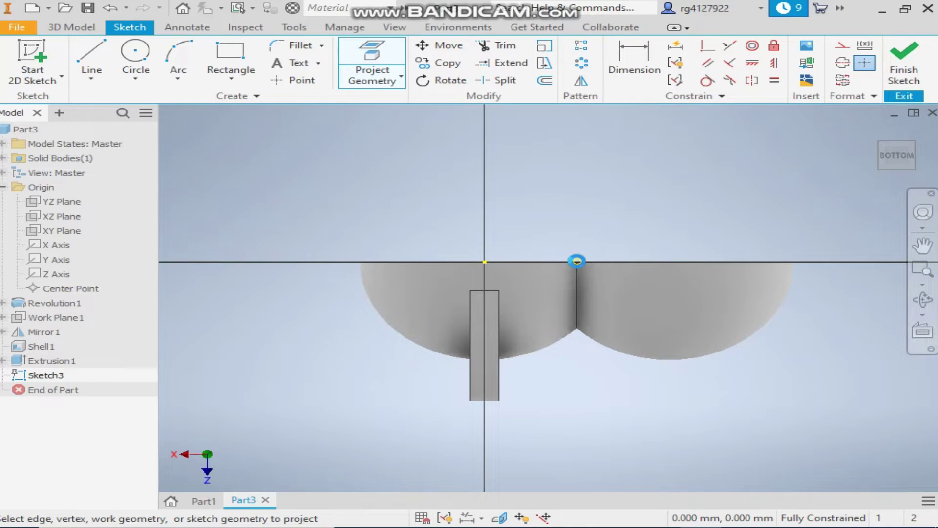
pyautogui.rightClick(589, 204)
pyautogui.press('Escape')
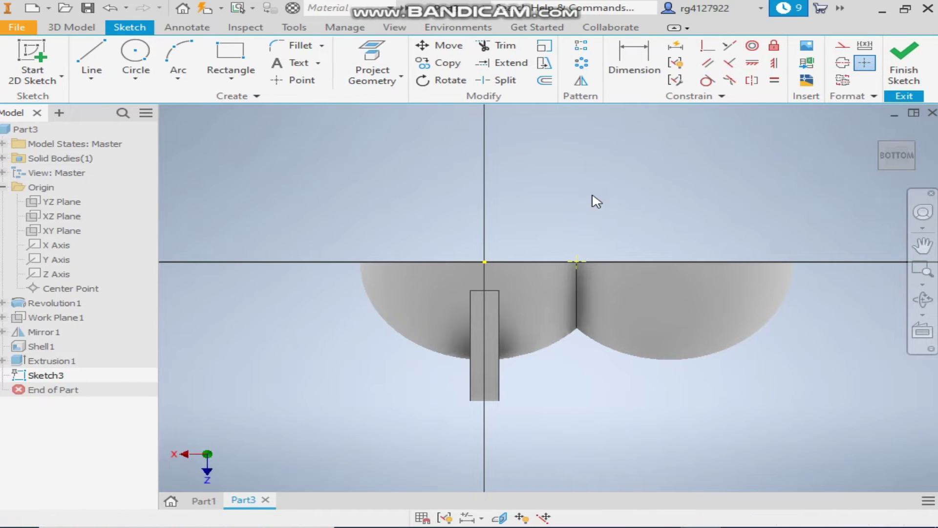
# Draw a horizontal line from the origin to the projected point between the two bowls
pyautogui.click(88, 53)
pyautogui.click(484, 262)
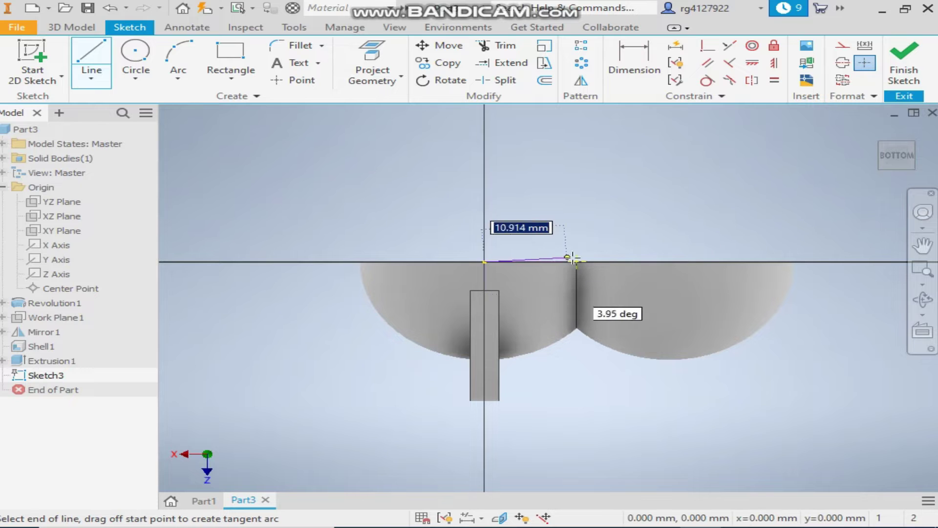
pyautogui.click(577, 262)
pyautogui.rightClick(600, 195)
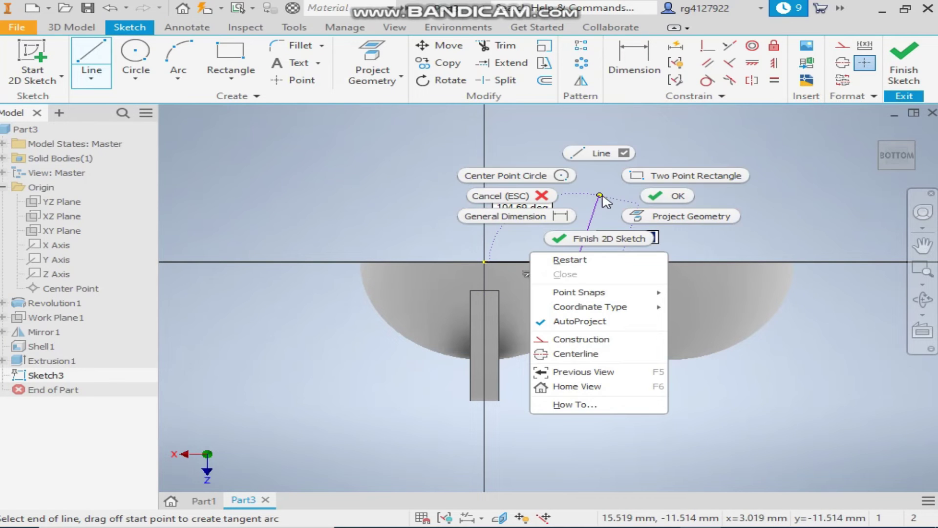
pyautogui.click(675, 198)
# Place two sketch points below the line: one near the origin about 2.8 mm down, another about 8.7 mm across and 6 mm down
pyautogui.click(293, 79)
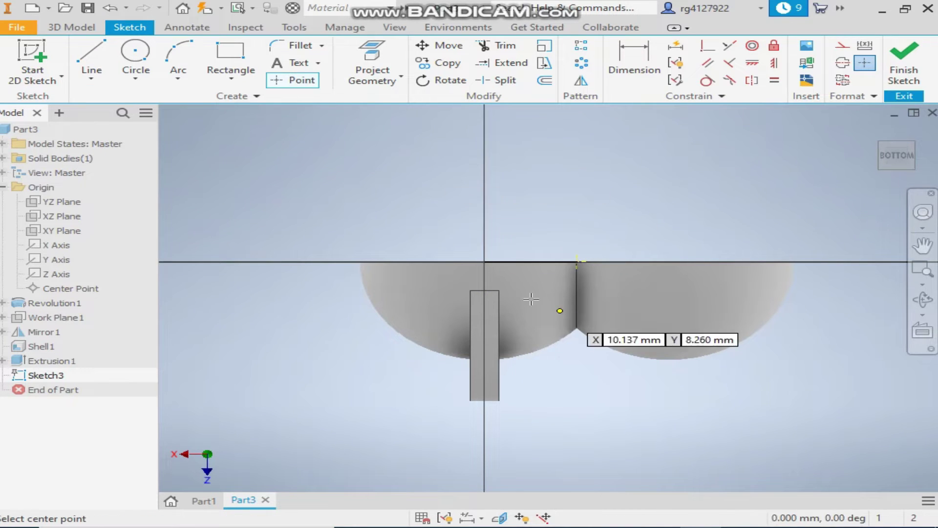
pyautogui.scroll(2, 512, 272)
pyautogui.click(491, 269)
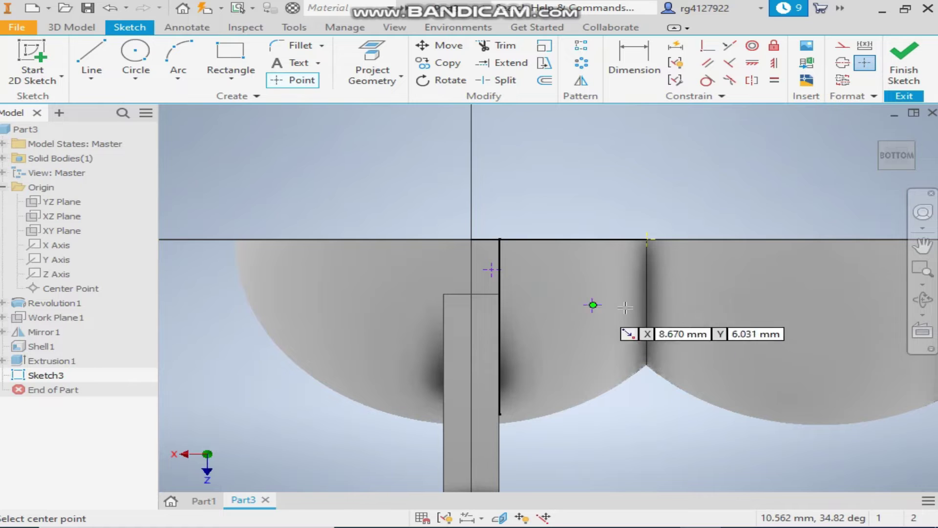
pyautogui.rightClick(655, 200)
pyautogui.click(716, 200)
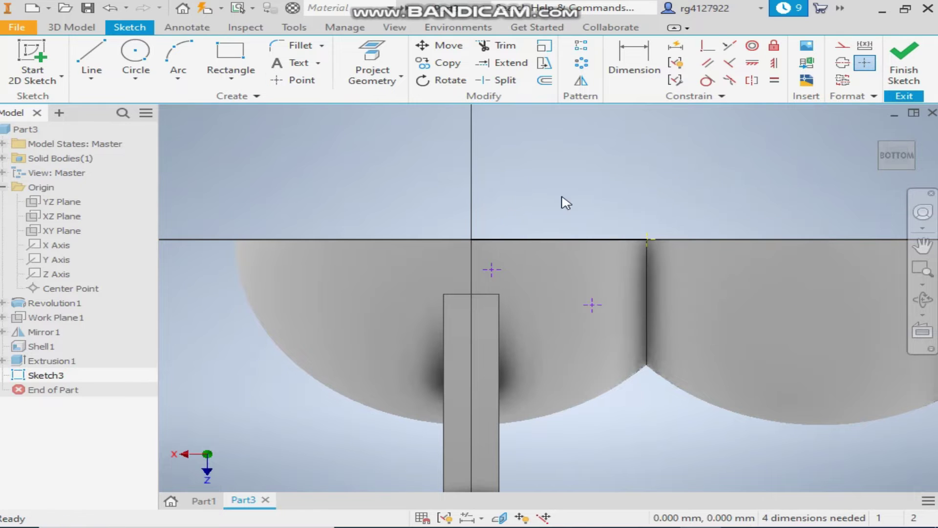
# Switch the model display to a wireframe visual style for sketching
pyautogui.click(395, 28)
pyautogui.click(240, 62)
pyautogui.click(271, 218)
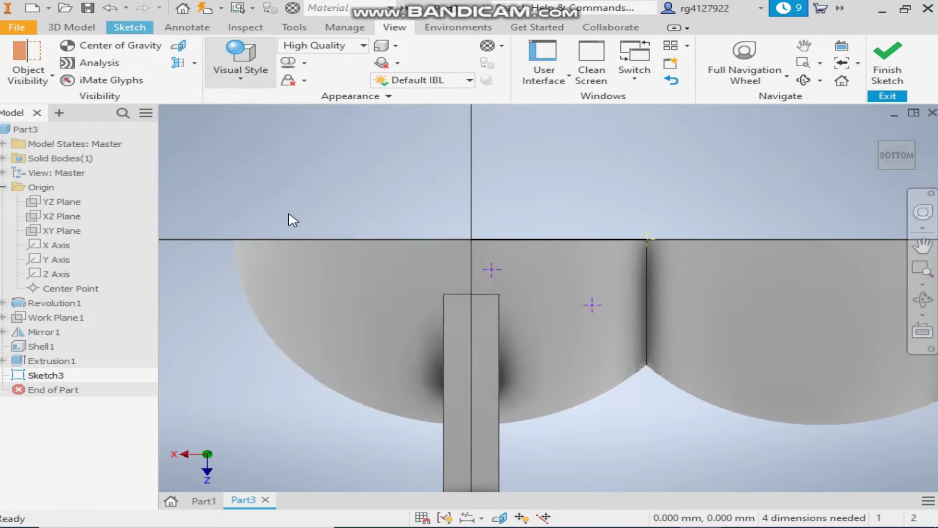
pyautogui.click(141, 27)
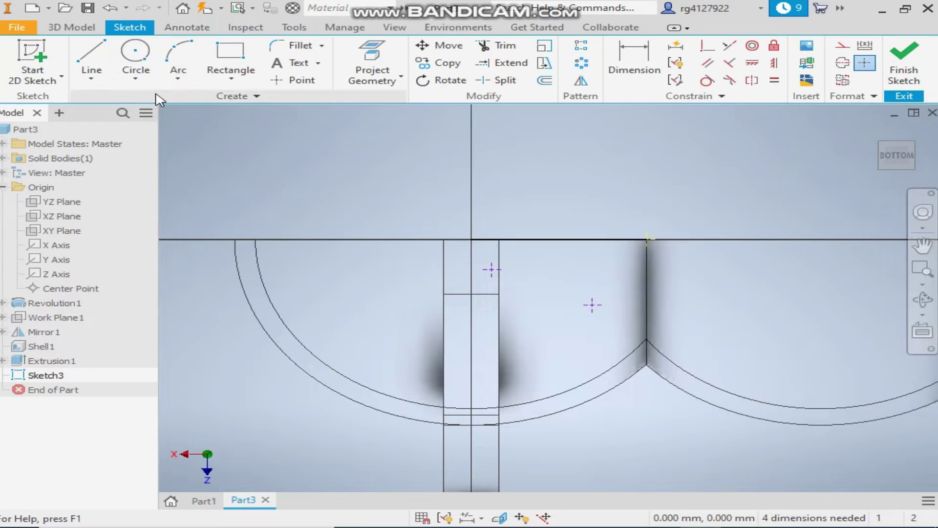
# Dimension the vertical distance from the horizontal line to the sketch point nearer the origin as 5 mm
pyautogui.click(641, 54)
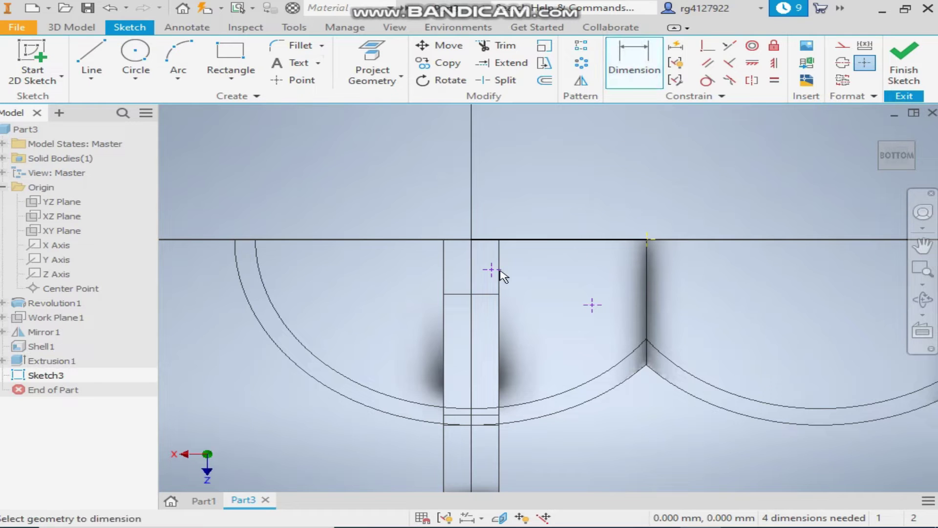
pyautogui.click(535, 240)
pyautogui.click(492, 269)
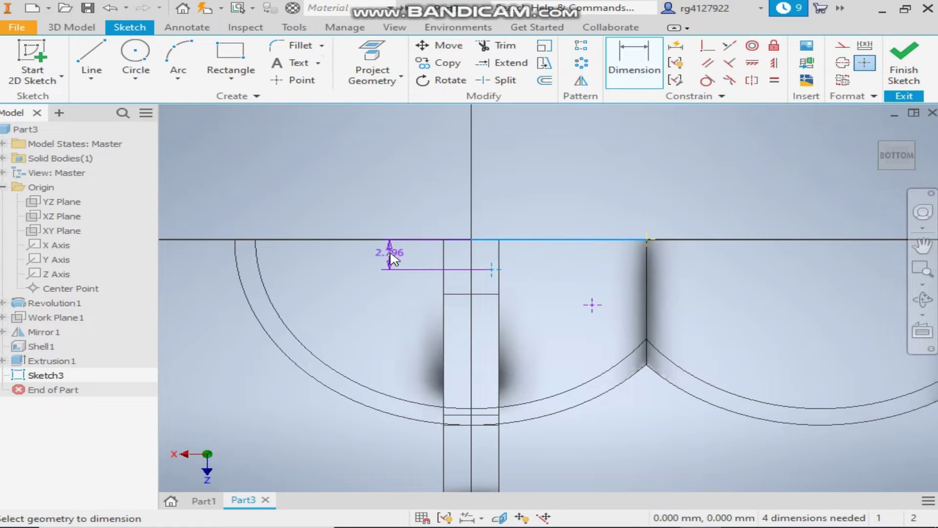
pyautogui.click(393, 259)
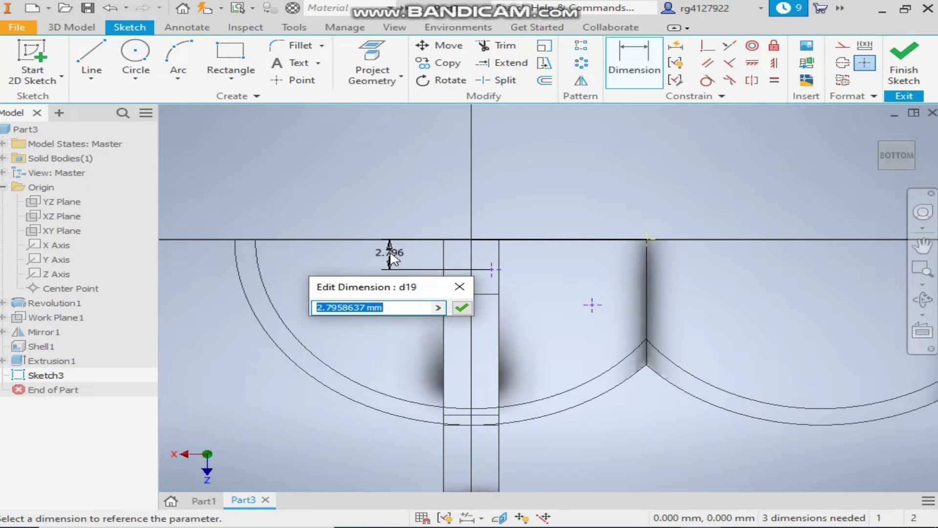
pyautogui.write('5')
pyautogui.press('Return')
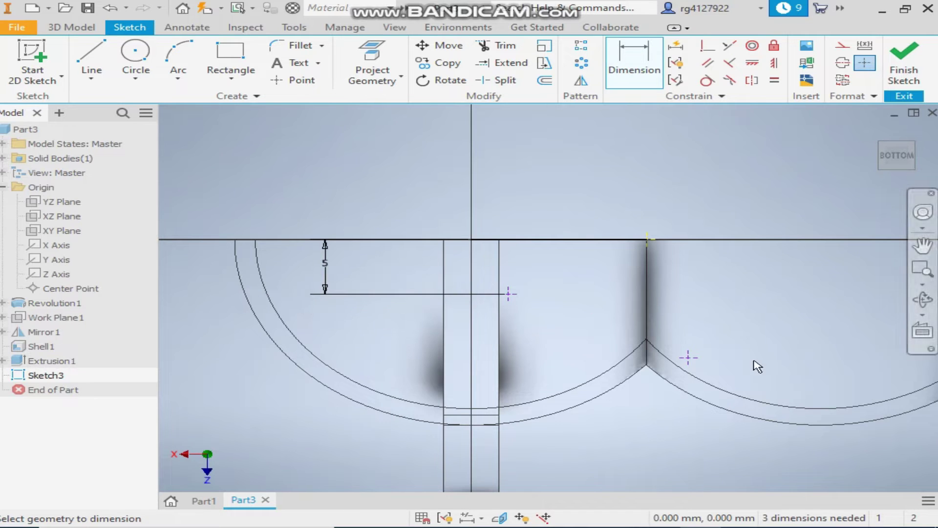
# Dimension the vertical distance from the projected point to the second sketch point as 4 mm
pyautogui.click(649, 240)
pyautogui.click(615, 287)
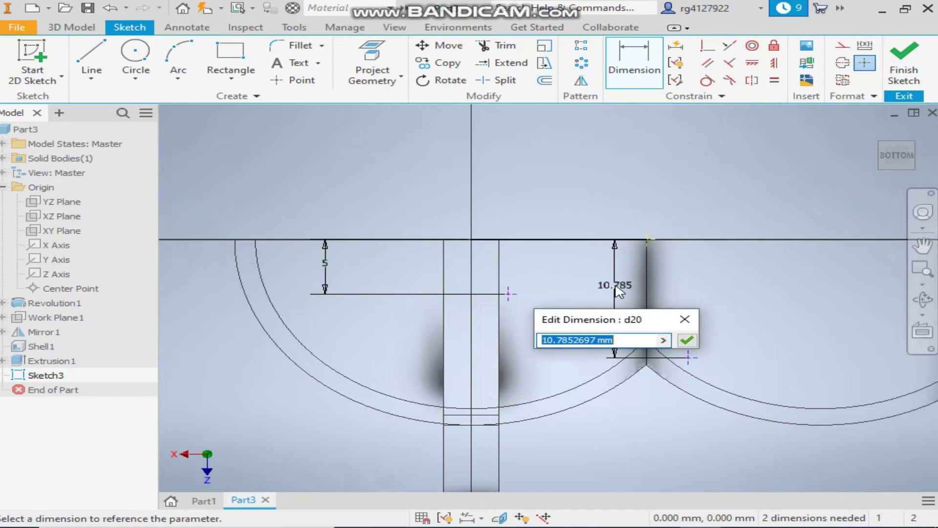
pyautogui.write('4')
pyautogui.press('Return')
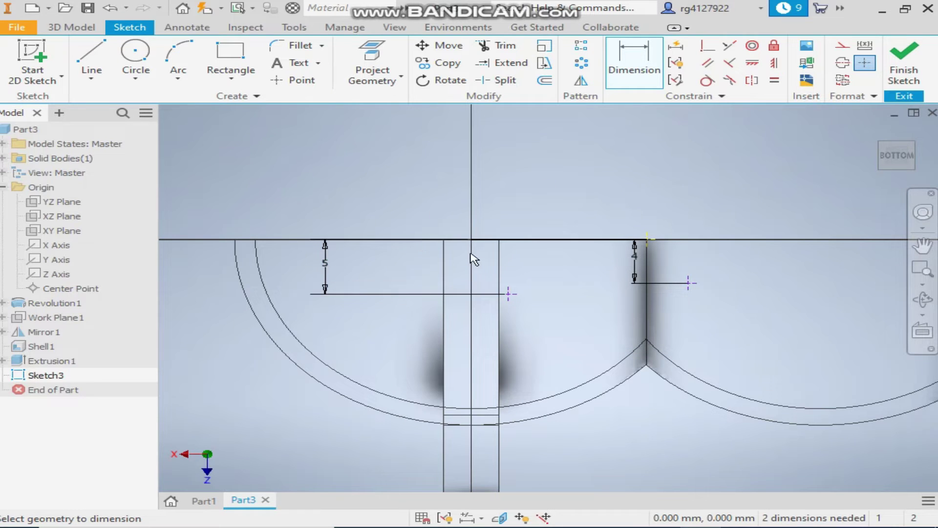
# Dimension the horizontal distance from the origin to the first sketch point as 2 mm
pyautogui.scroll(-2, 462, 257)
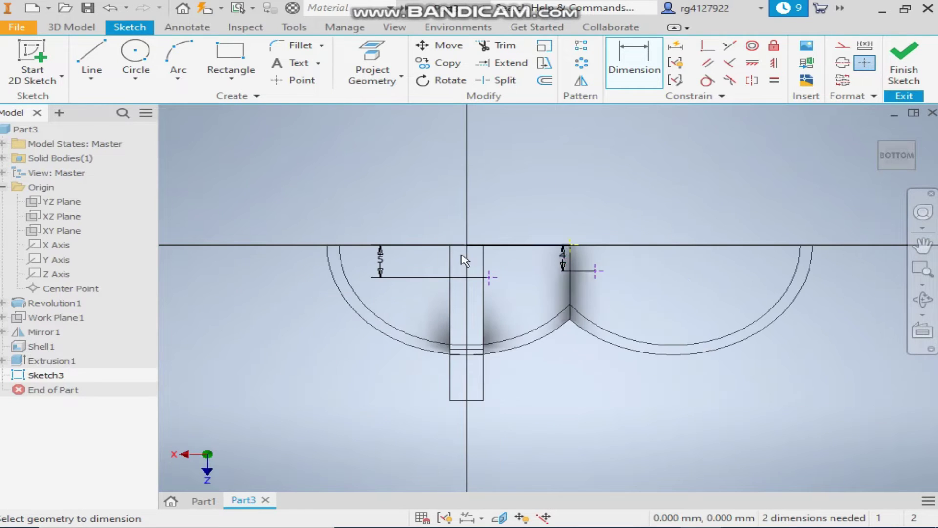
pyautogui.click(489, 277)
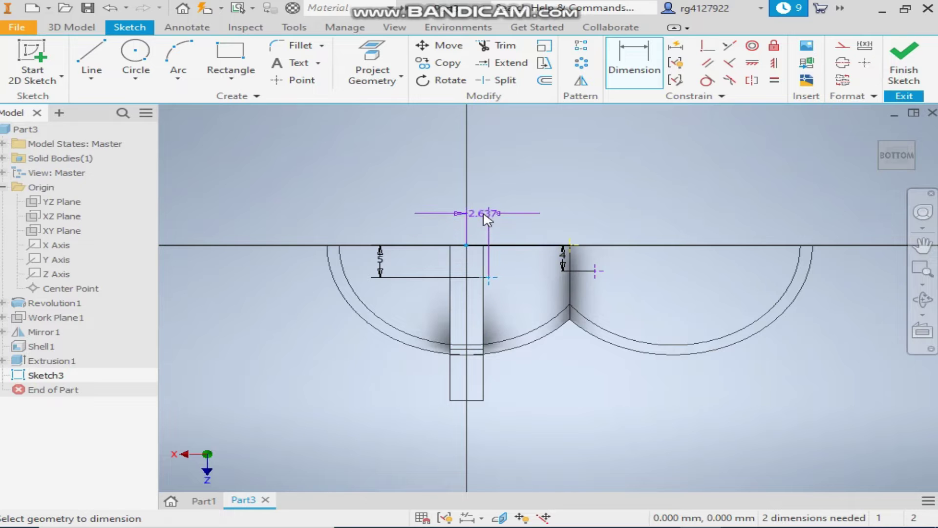
pyautogui.click(487, 213)
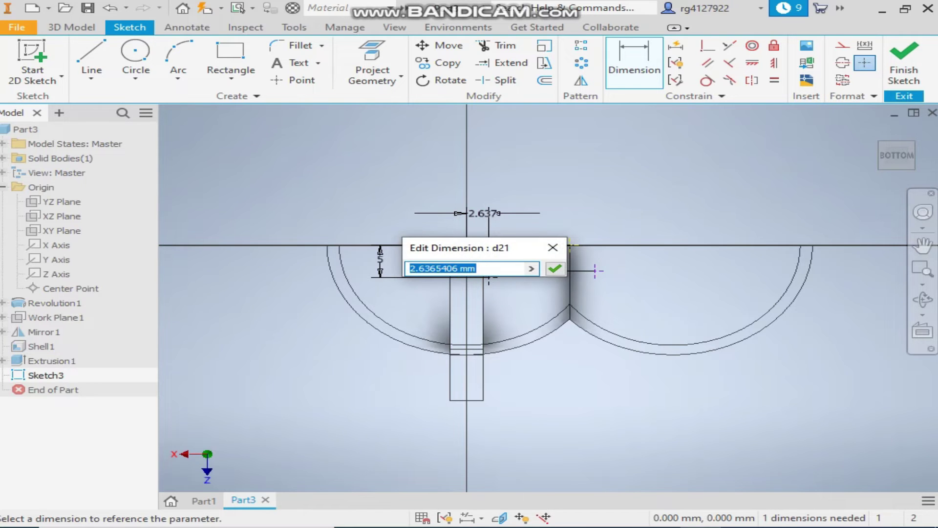
pyautogui.write('2')
pyautogui.press('Return')
# Dimension the horizontal distance from the origin to the second sketch point as 5.5 mm
pyautogui.click(606, 280)
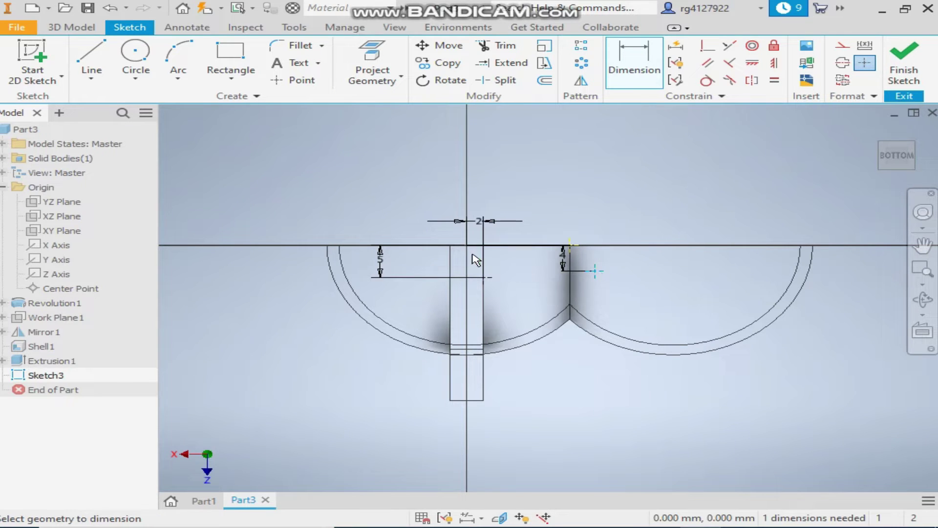
pyautogui.click(469, 254)
pyautogui.click(566, 203)
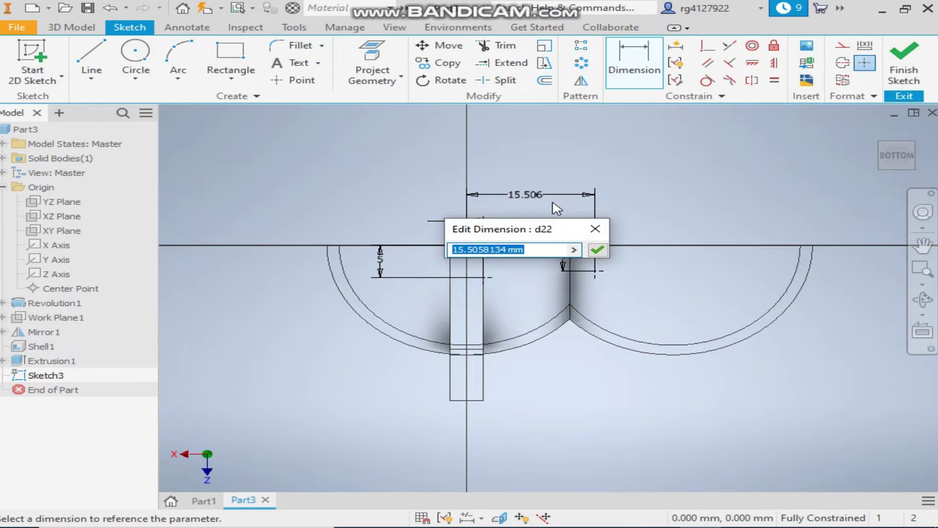
pyautogui.write('5.5')
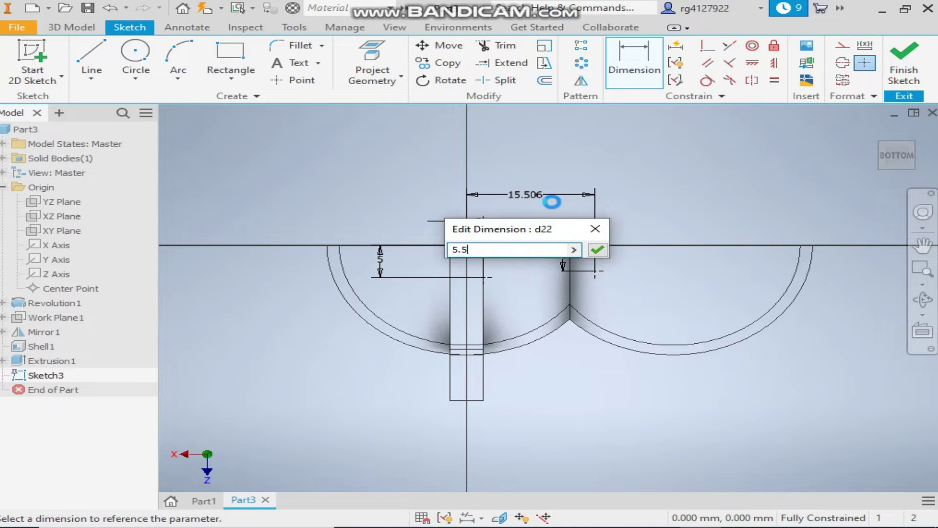
pyautogui.press('Return')
pyautogui.scroll(-5, 506, 279)
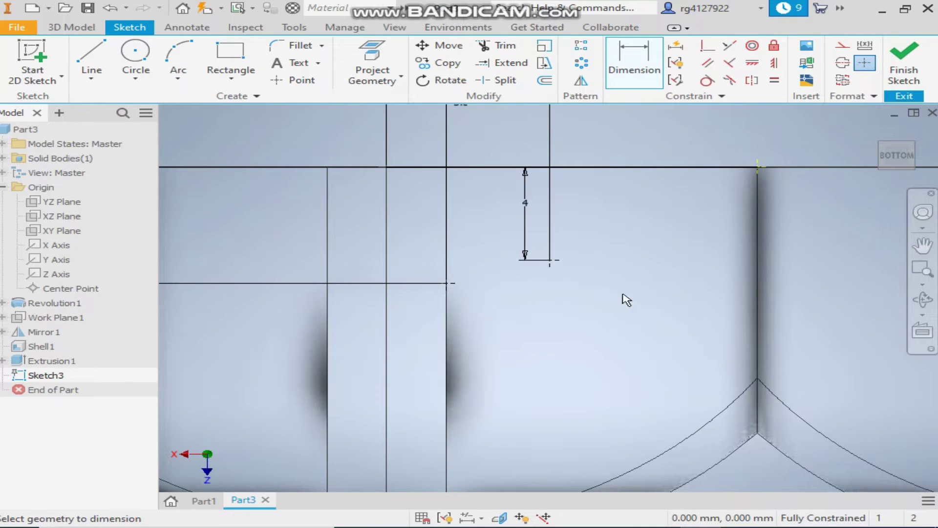
pyautogui.scroll(4, 590, 161)
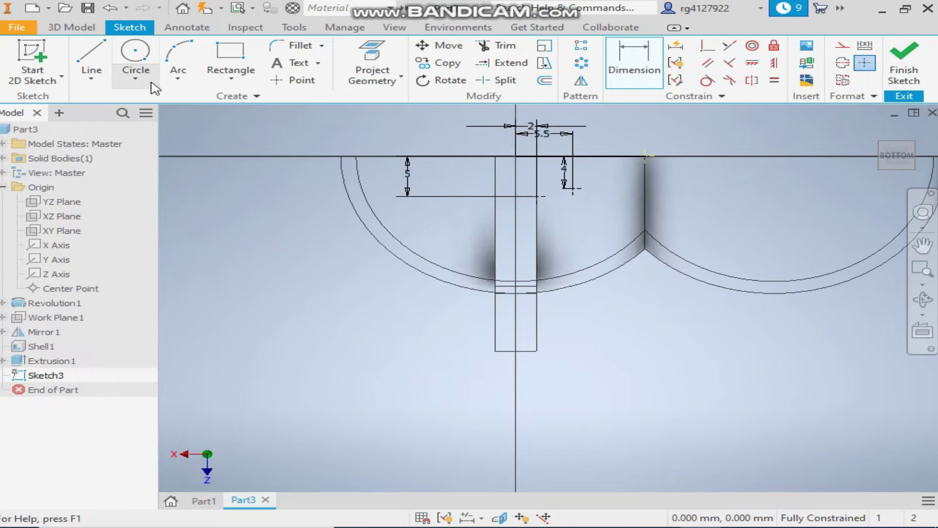
# Start a control vertex spline and set the model's visual style to Shaded with Edges
pyautogui.click(86, 79)
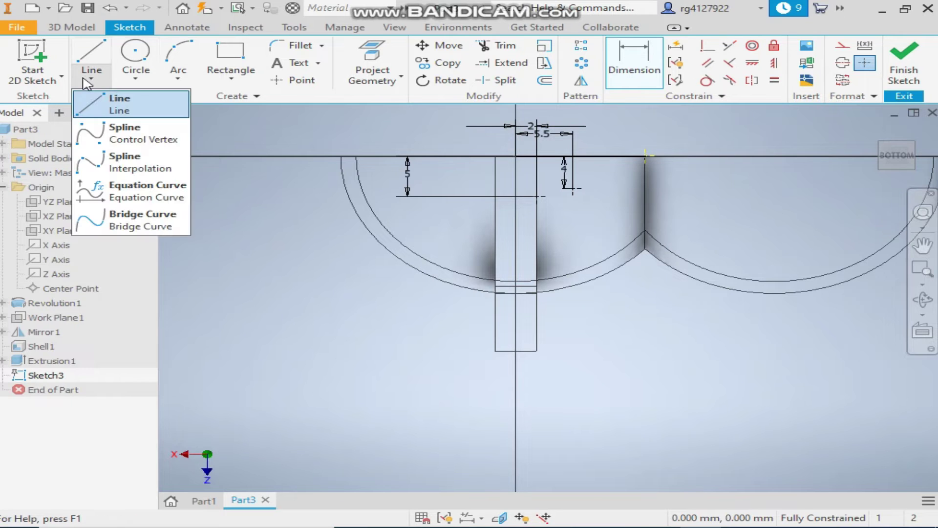
pyautogui.click(152, 141)
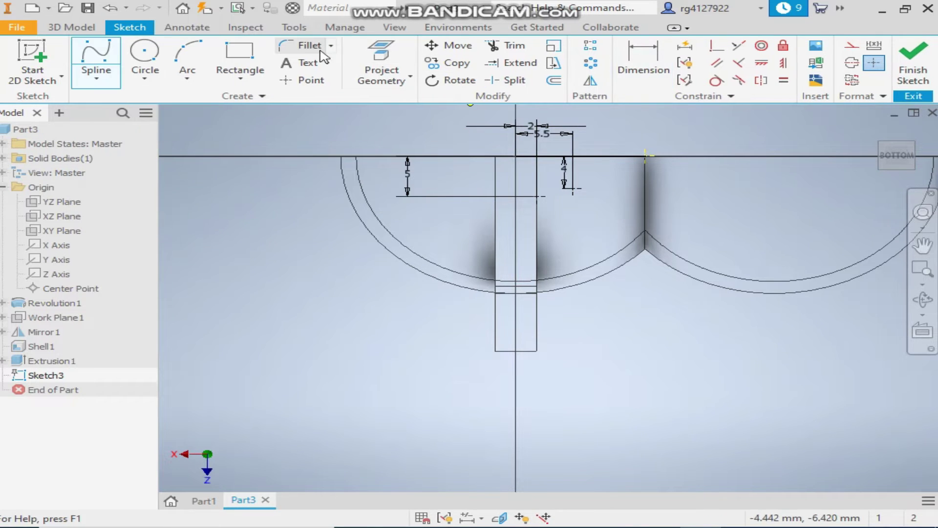
pyautogui.click(394, 27)
pyautogui.click(240, 74)
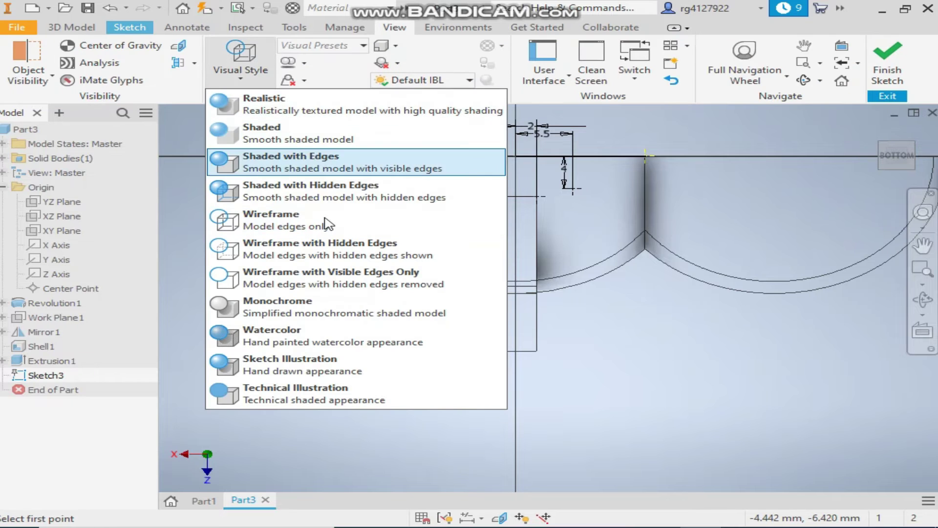
pyautogui.click(321, 168)
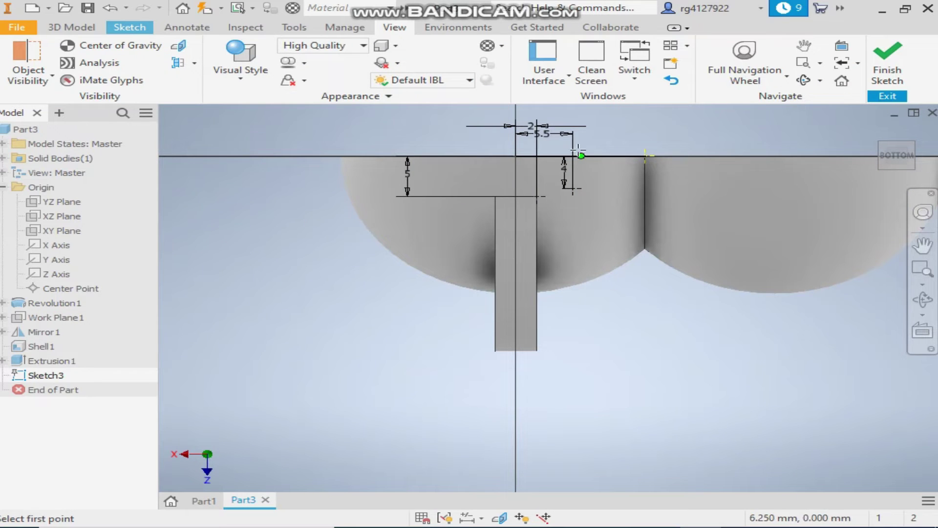
# Draw the control vertex spline from the projected point between the buckets, using both dimensioned sketch points as control vertices, to the origin
pyautogui.click(644, 155)
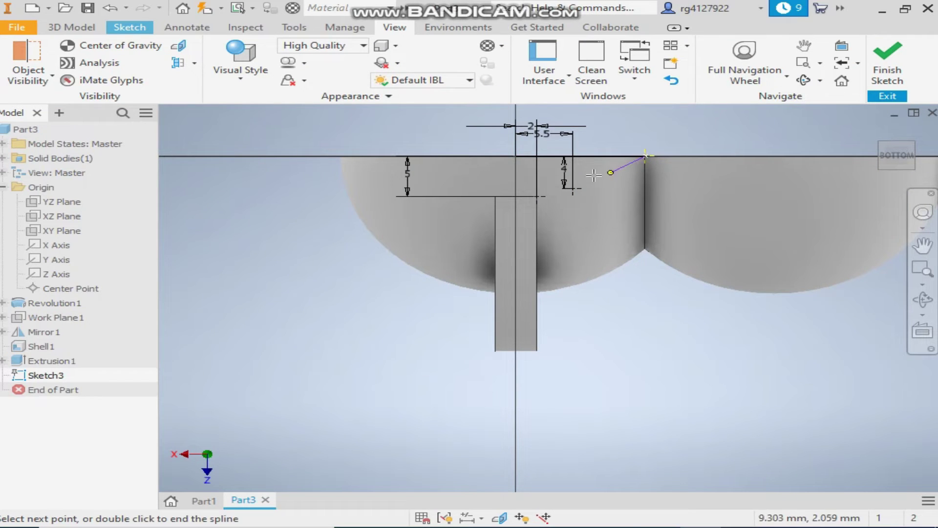
pyautogui.click(573, 188)
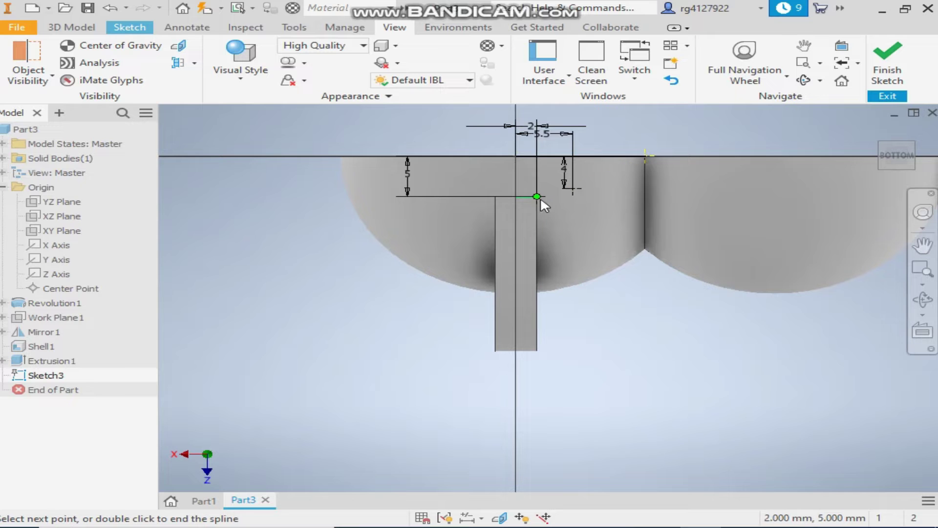
pyautogui.click(514, 156)
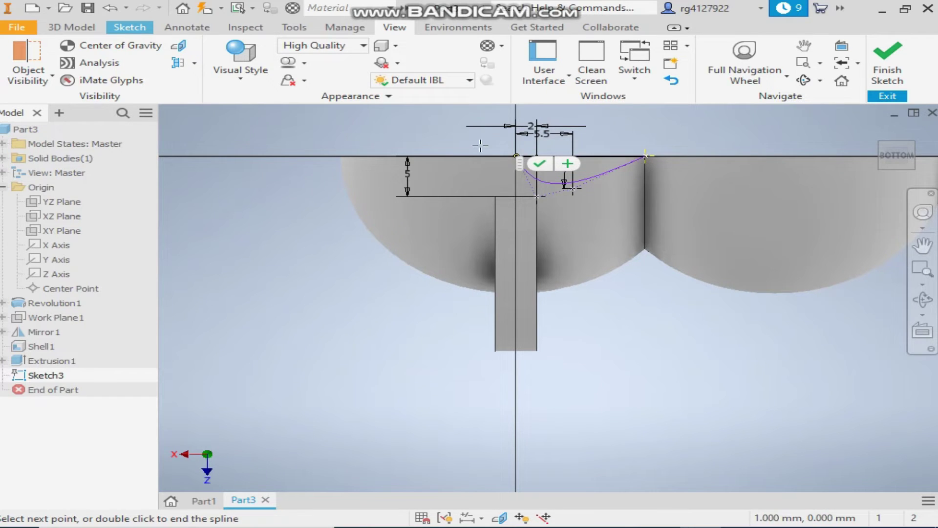
pyautogui.scroll(-5, 525, 157)
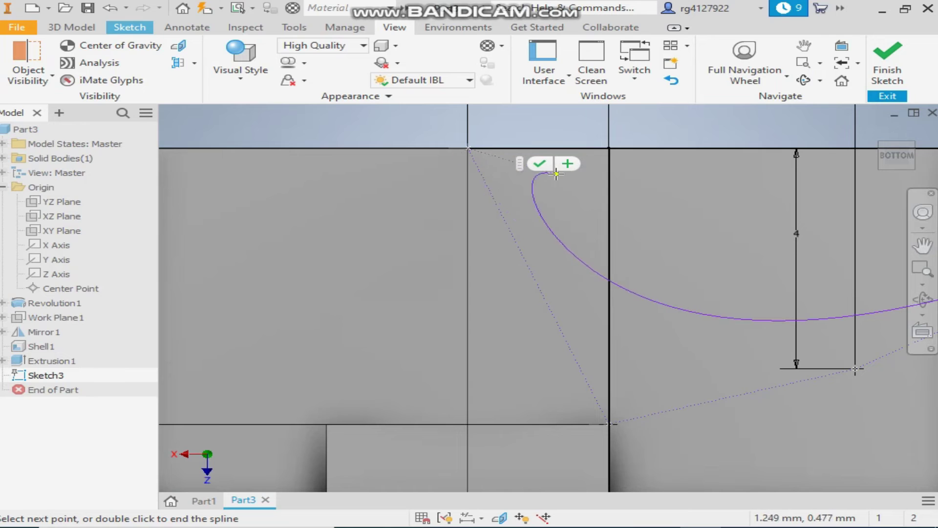
pyautogui.click(539, 163)
# Extrude the closed spline profile as a 20 mm cut in the default direction to notch the bucket's rim
pyautogui.scroll(5, 539, 166)
pyautogui.moveTo(669, 199); pyautogui.dragTo(563, 225, button='middle')
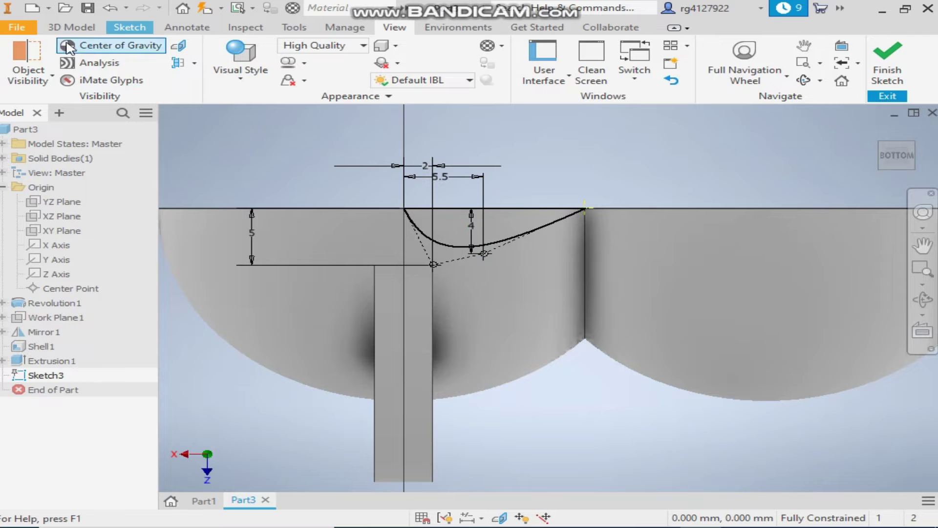
pyautogui.click(72, 27)
pyautogui.scroll(4, 547, 271)
pyautogui.press('e')
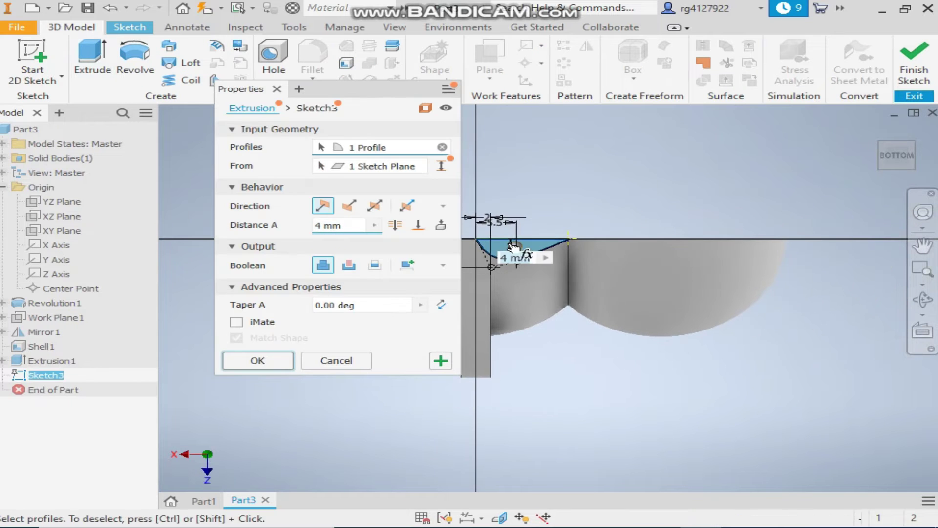
pyautogui.click(881, 145)
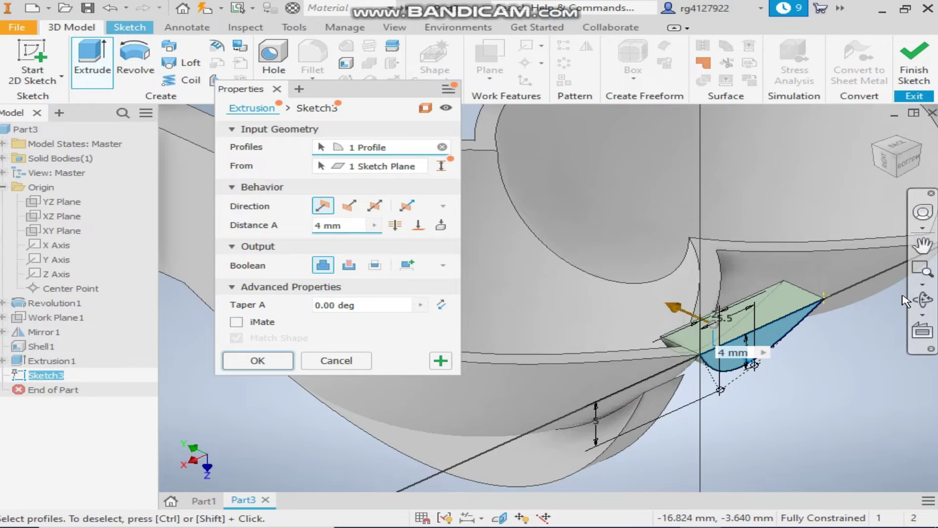
pyautogui.click(349, 207)
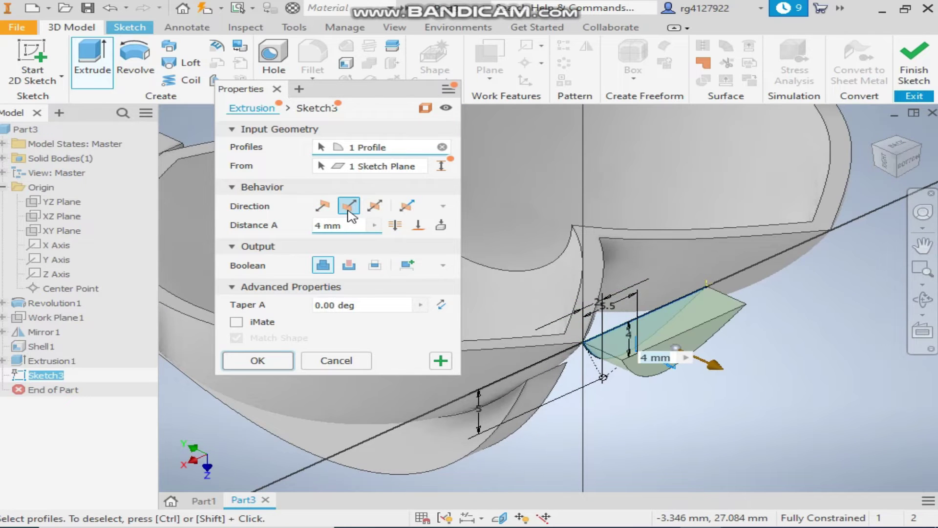
pyautogui.click(348, 266)
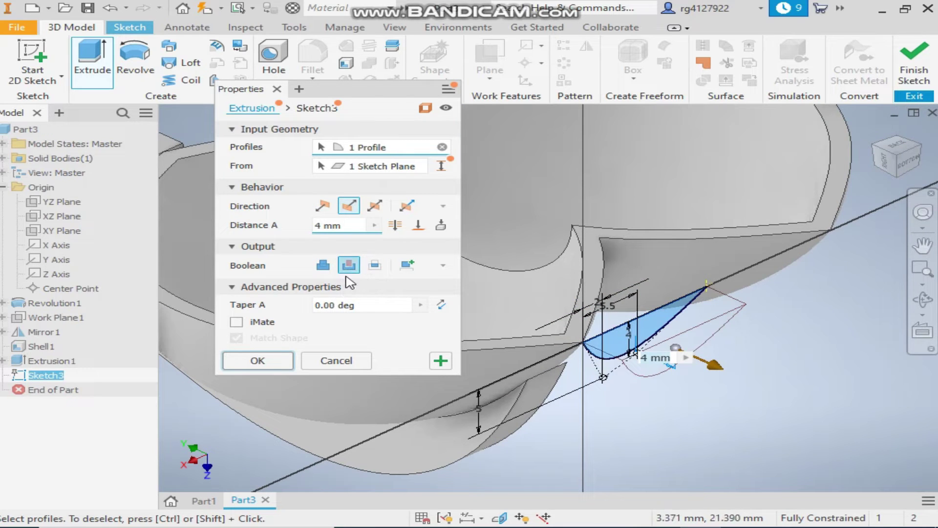
pyautogui.click(322, 206)
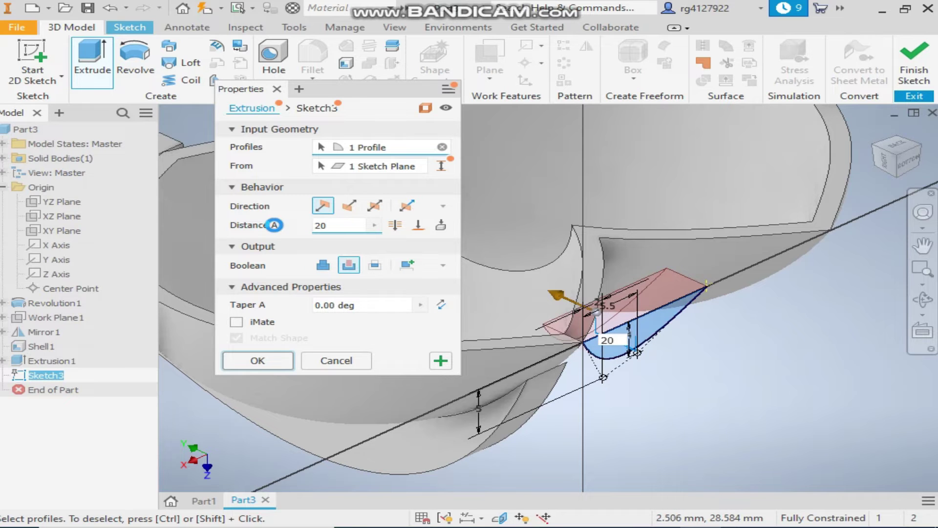
pyautogui.click(258, 360)
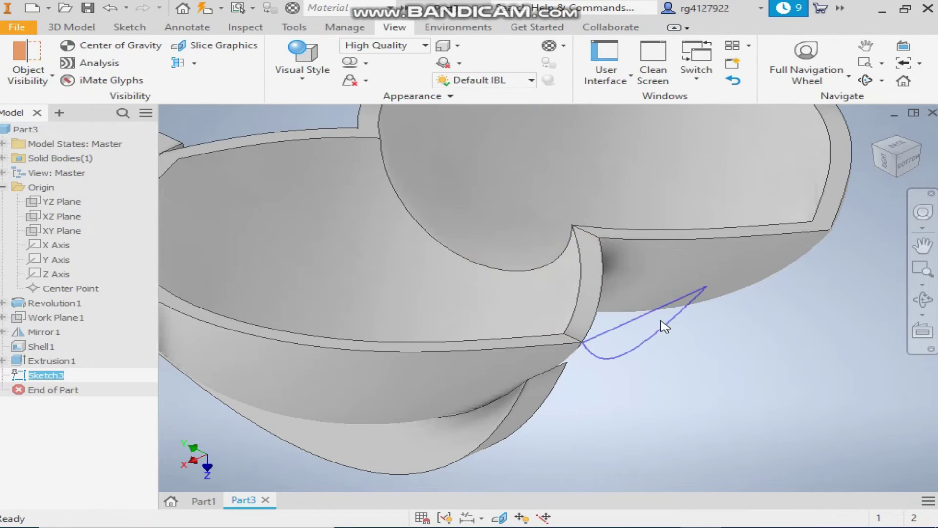
# Mirror the notch cut about Work Plane1 onto the other bucket
pyautogui.click(899, 158)
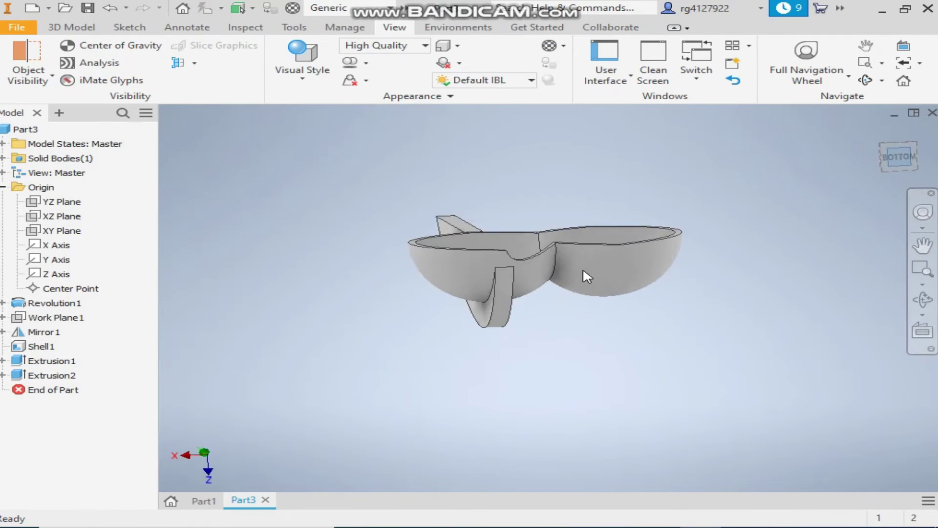
pyautogui.moveTo(888, 151); pyautogui.dragTo(738, 316)
pyautogui.scroll(5, 525, 314)
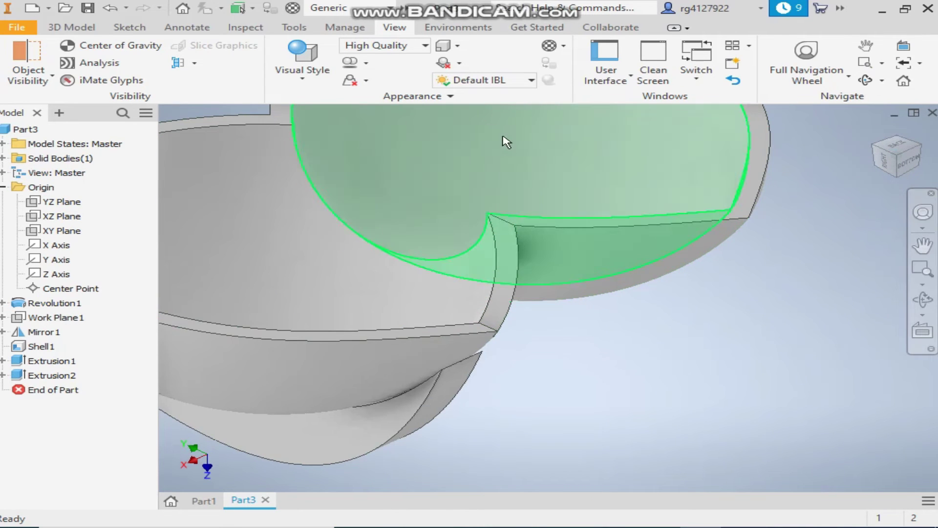
pyautogui.scroll(-5, 504, 137)
pyautogui.click(71, 26)
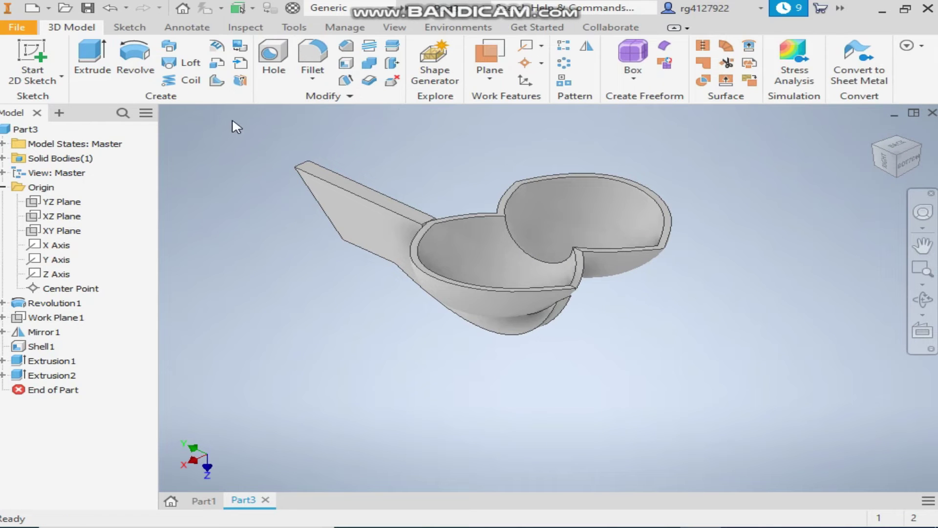
pyautogui.click(585, 49)
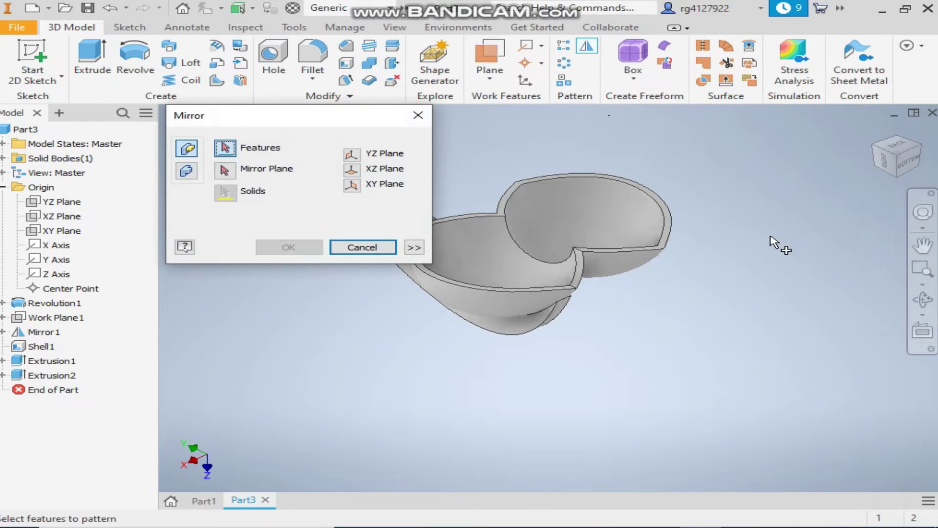
pyautogui.click(571, 282)
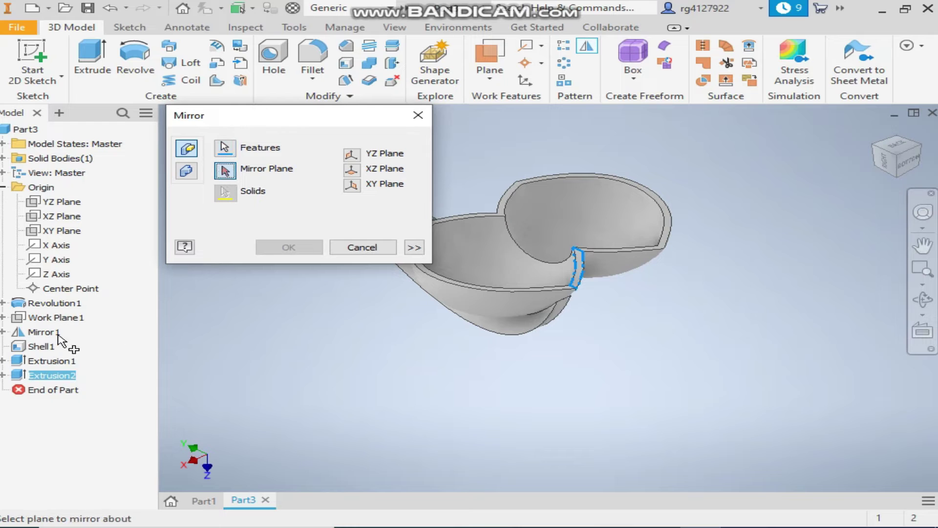
pyautogui.click(48, 319)
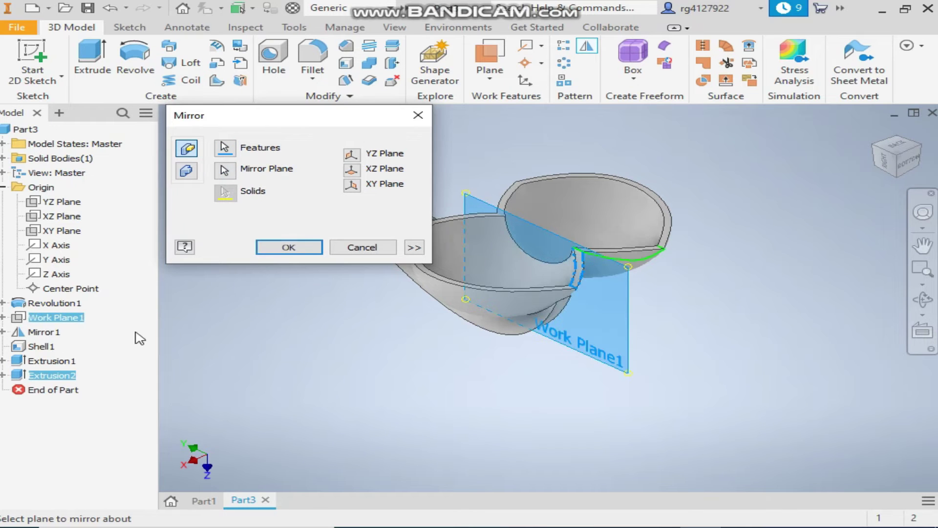
pyautogui.click(289, 247)
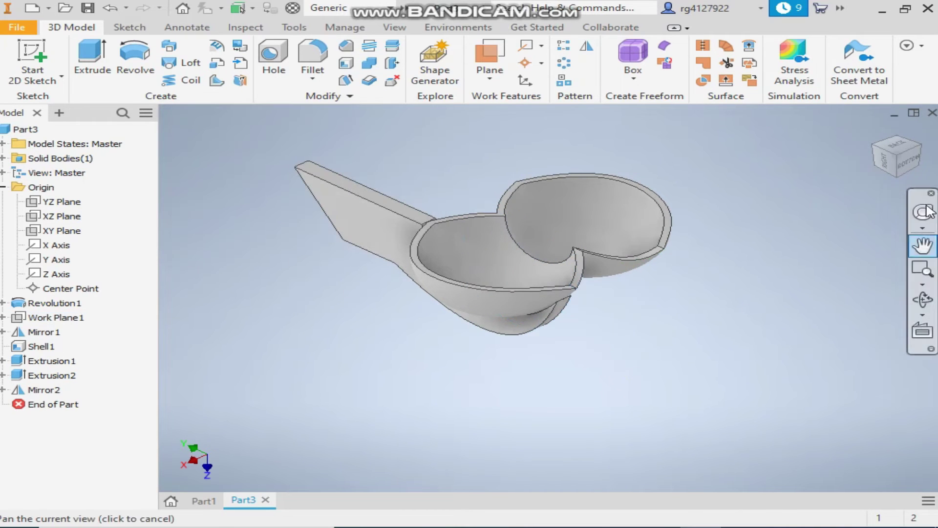
# Mirror the extruded stem about Work Plane1 so that the second bucket also has one
pyautogui.click(911, 164)
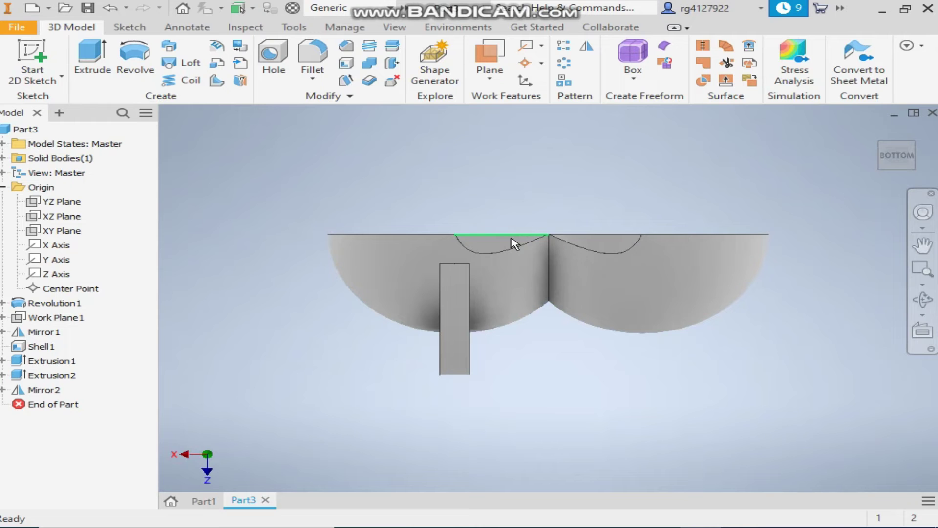
pyautogui.click(890, 149)
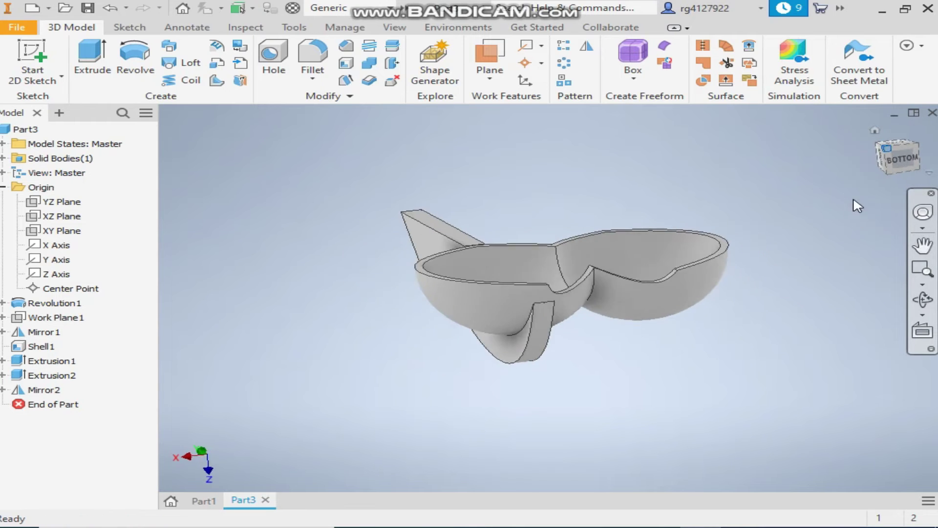
pyautogui.click(586, 47)
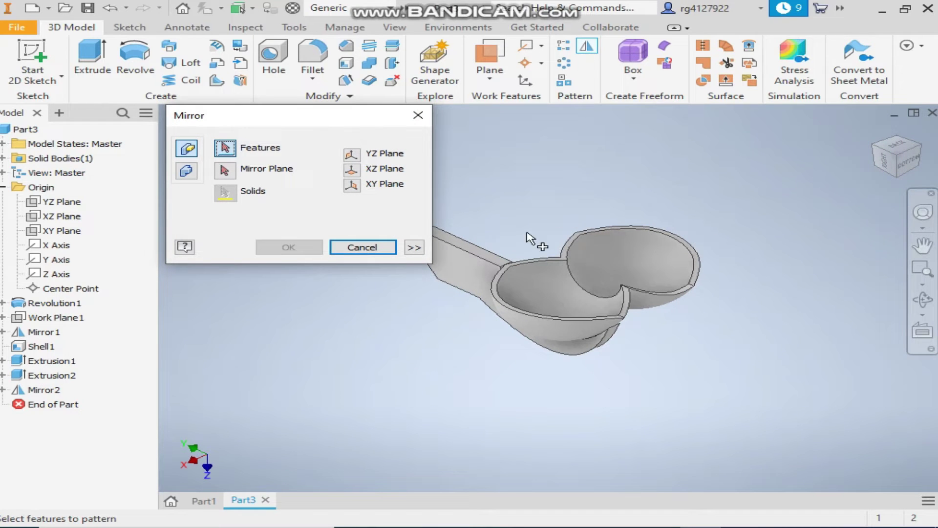
pyautogui.click(477, 277)
pyautogui.click(225, 170)
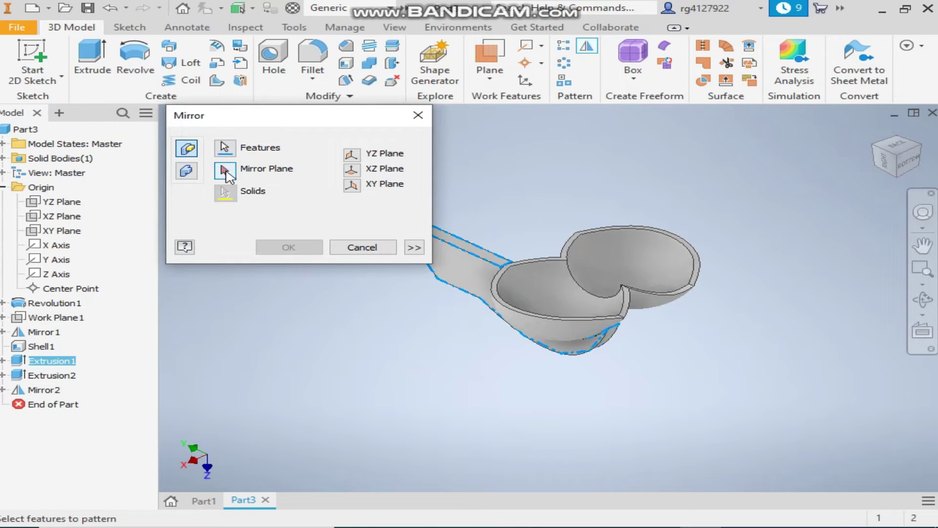
pyautogui.click(73, 317)
pyautogui.click(272, 254)
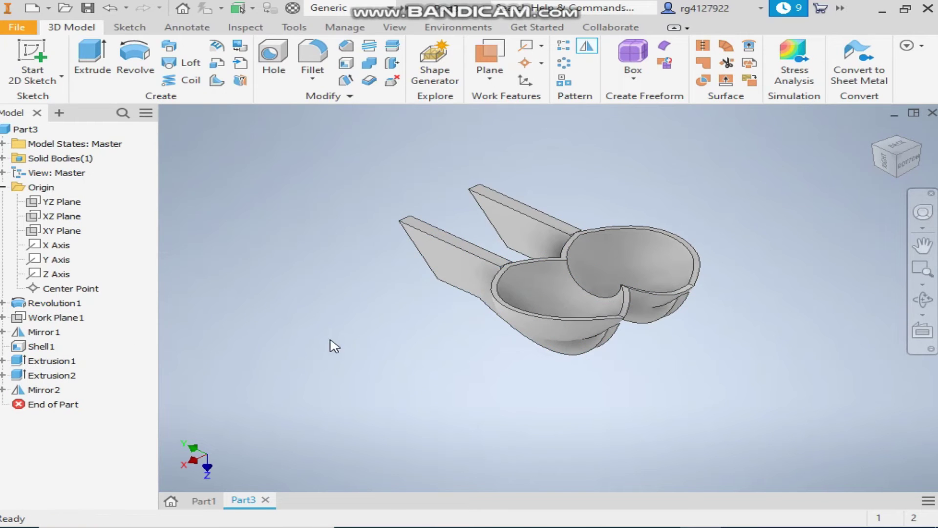
pyautogui.click(874, 154)
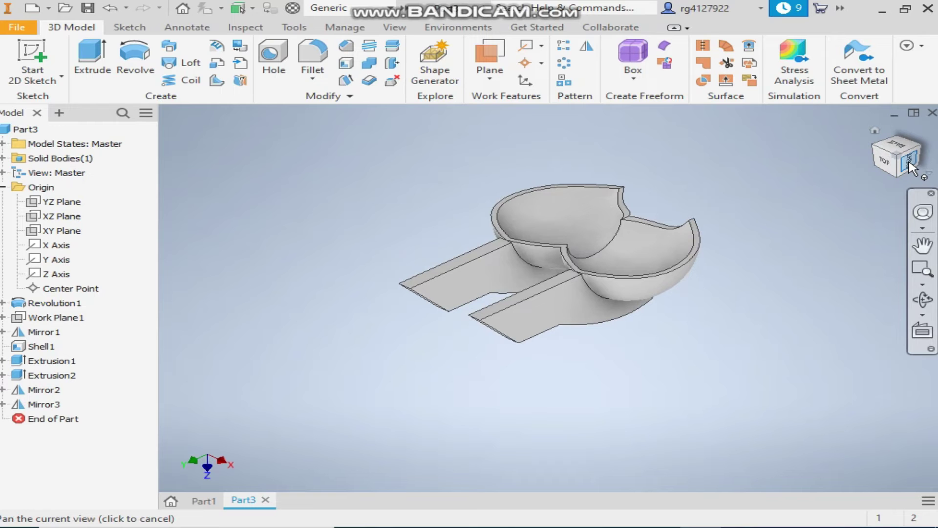
pyautogui.click(909, 161)
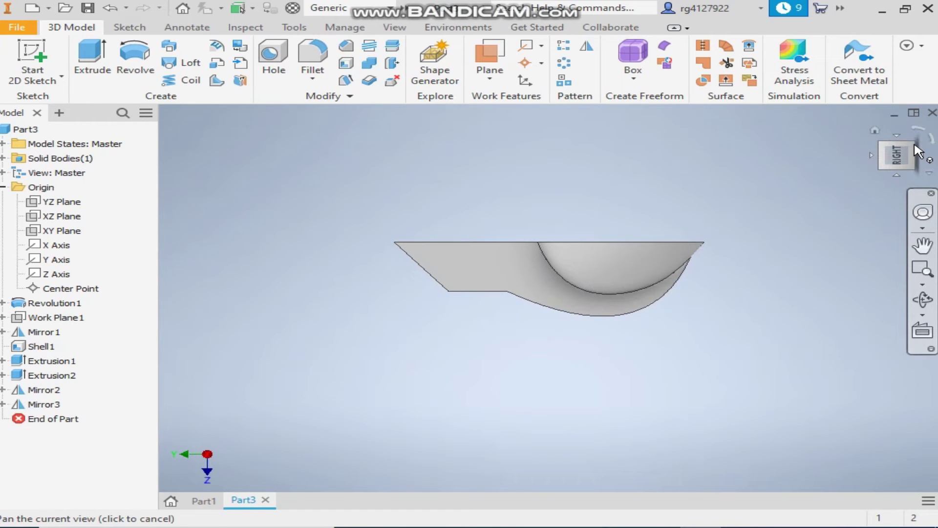
pyautogui.click(914, 148)
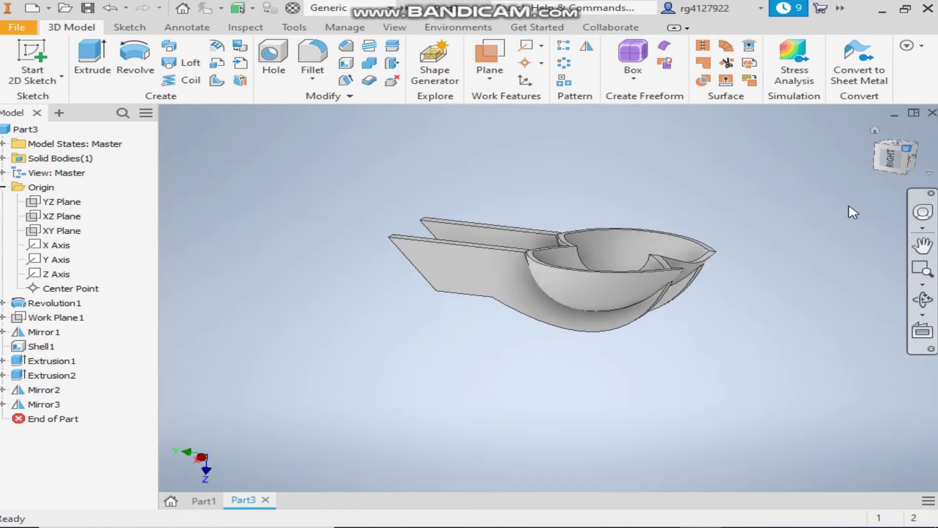
# Sketch a 120 mm diameter circle on Work Plane1, centred beyond the stem end of the buckets
pyautogui.click(62, 318)
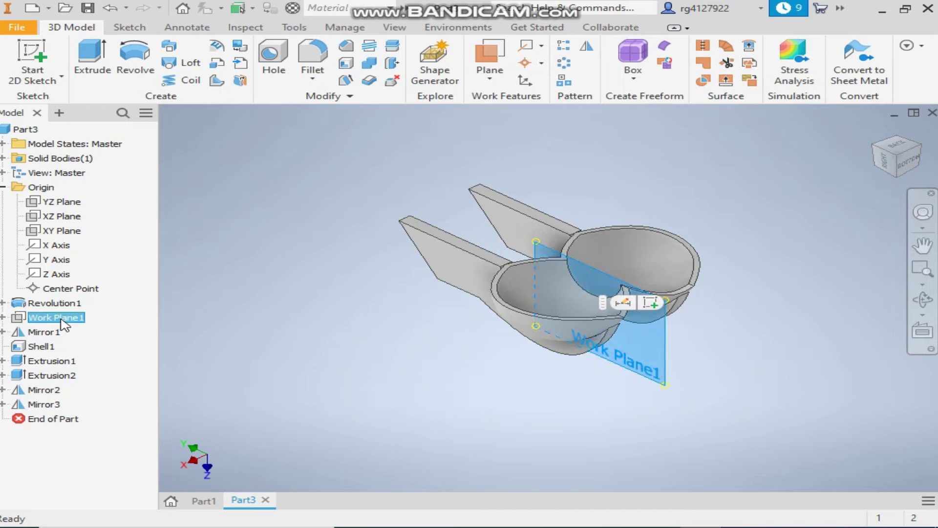
pyautogui.click(650, 305)
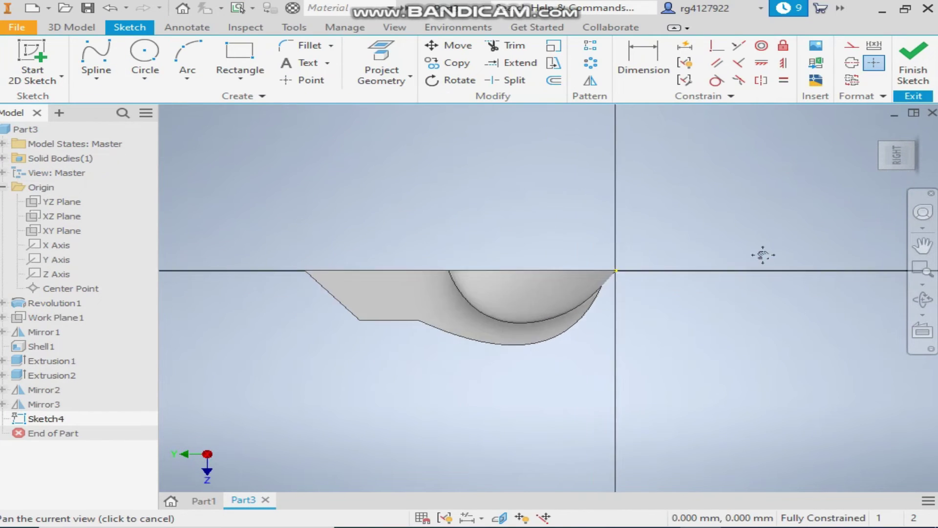
pyautogui.click(154, 56)
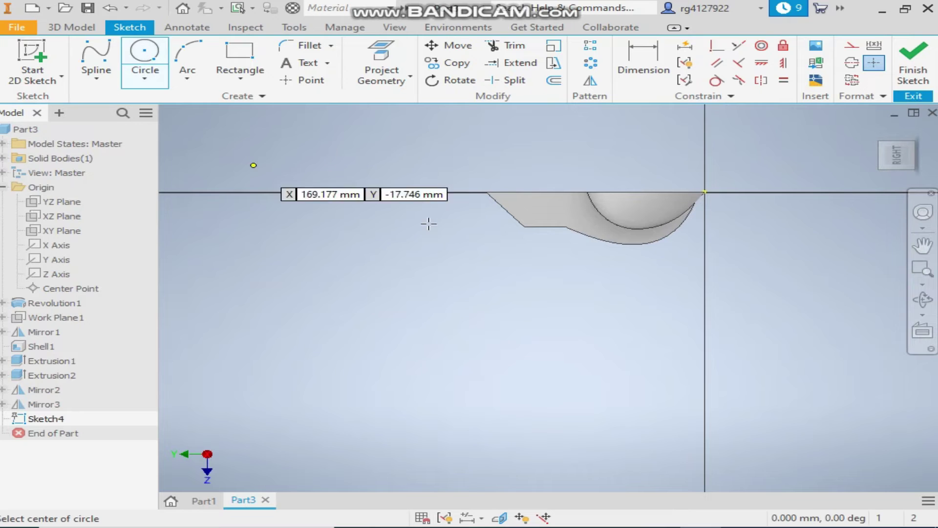
pyautogui.scroll(-2, 486, 230)
pyautogui.click(372, 257)
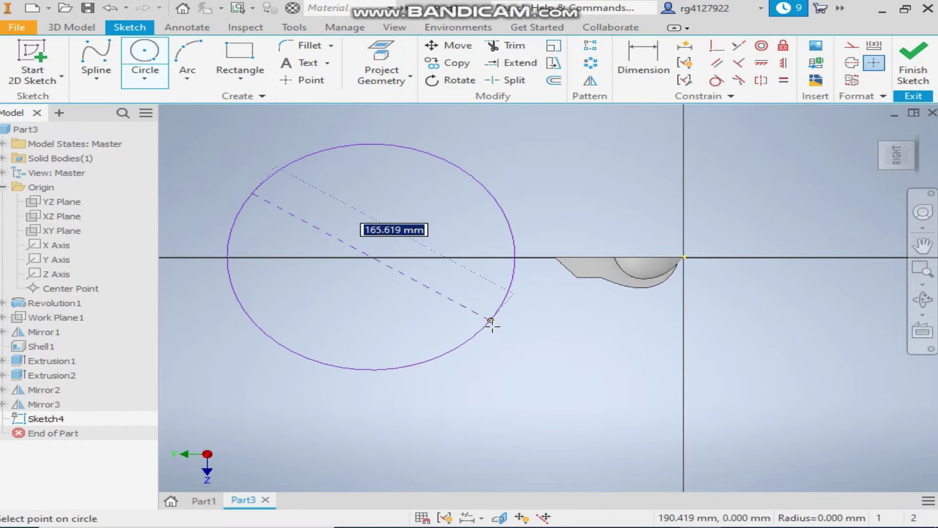
pyautogui.write('120')
pyautogui.press('Return')
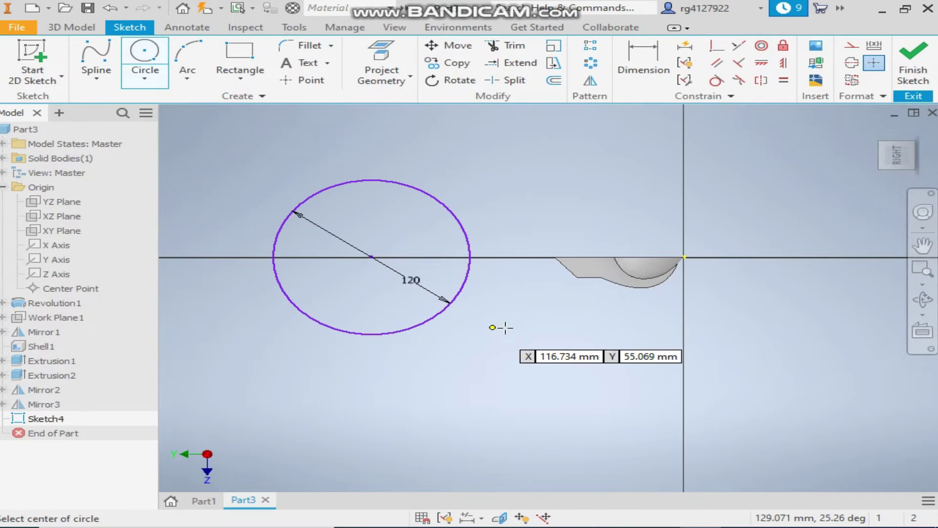
pyautogui.press('Escape')
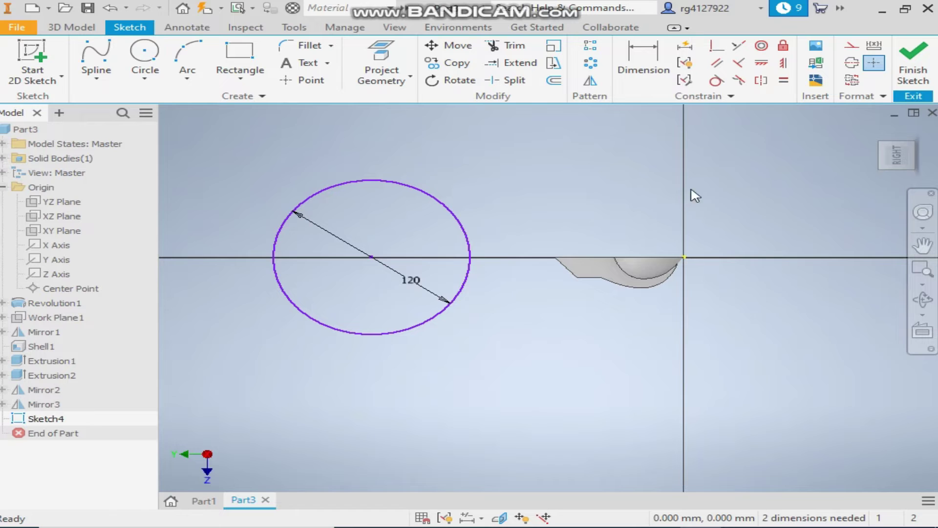
pyautogui.scroll(5, 691, 262)
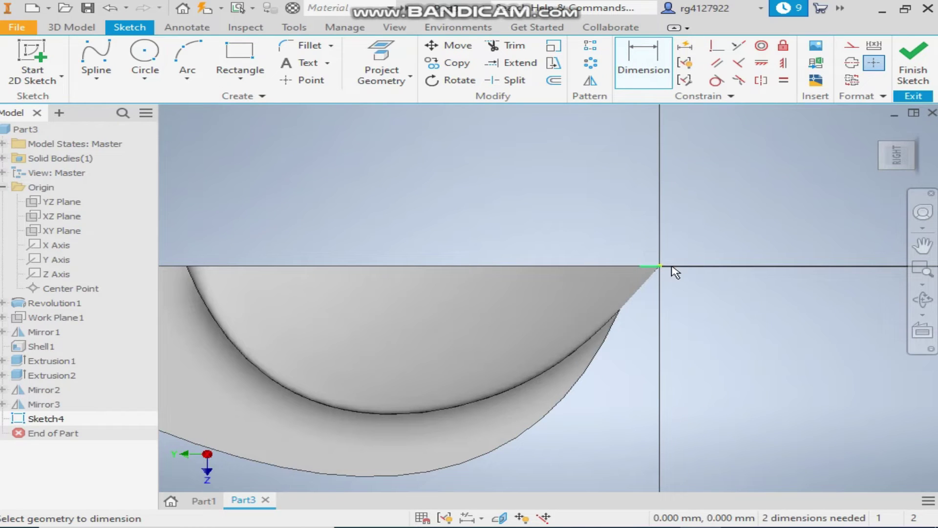
pyautogui.press('Escape')
pyautogui.press('d')
pyautogui.rightClick(591, 215)
pyautogui.click(572, 209)
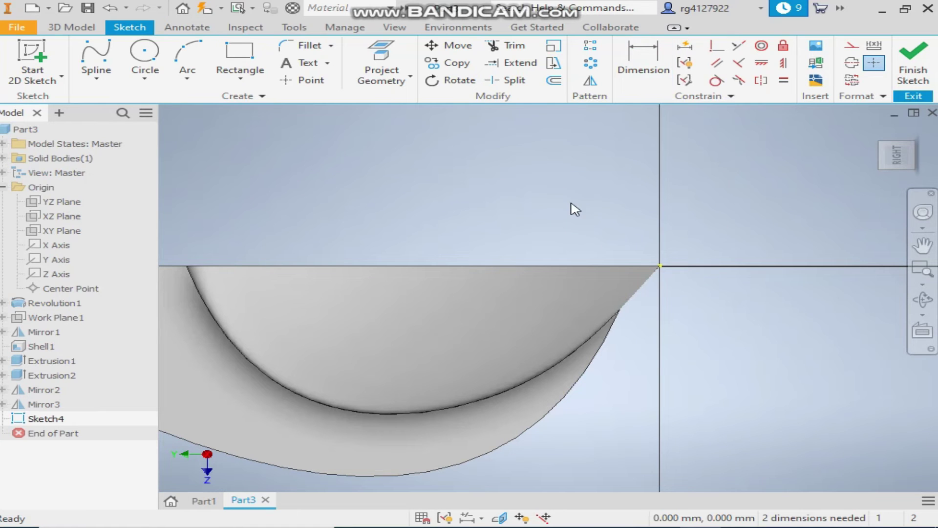
pyautogui.click(380, 51)
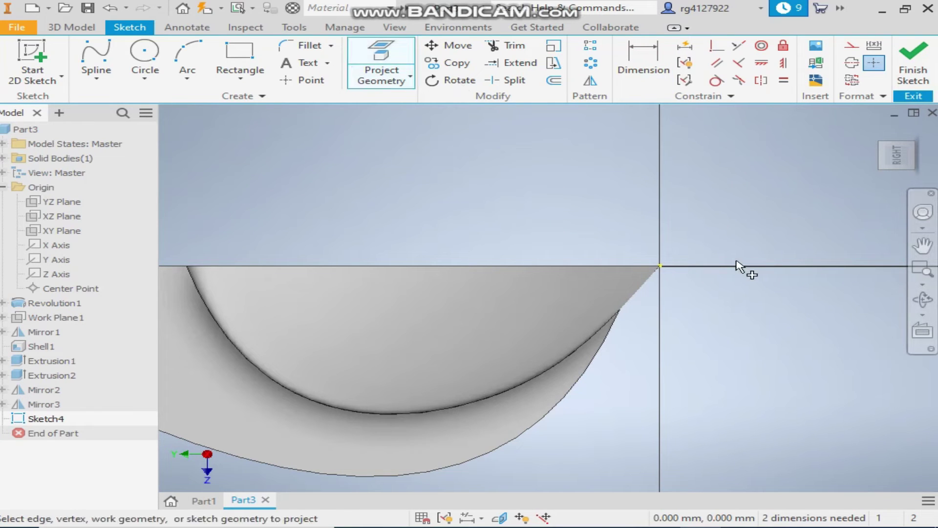
pyautogui.rightClick(710, 232)
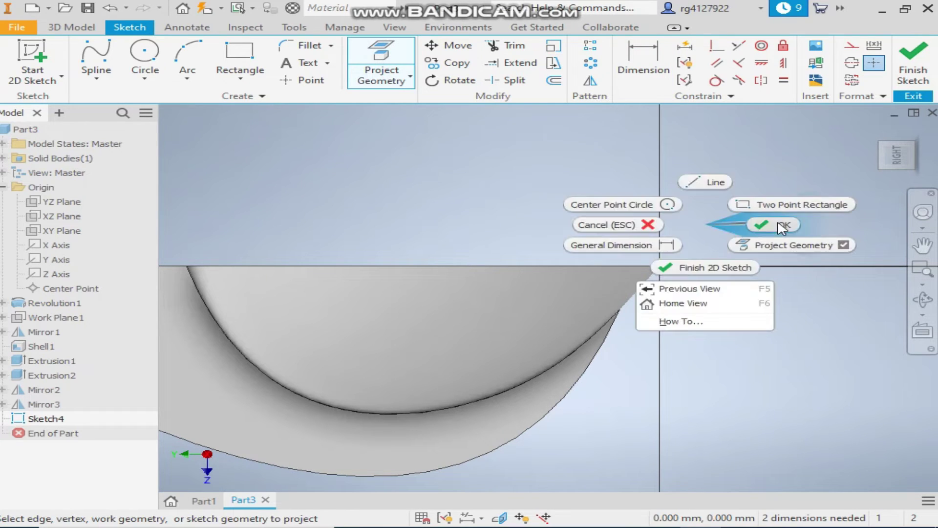
pyautogui.click(781, 224)
pyautogui.scroll(-2, 784, 246)
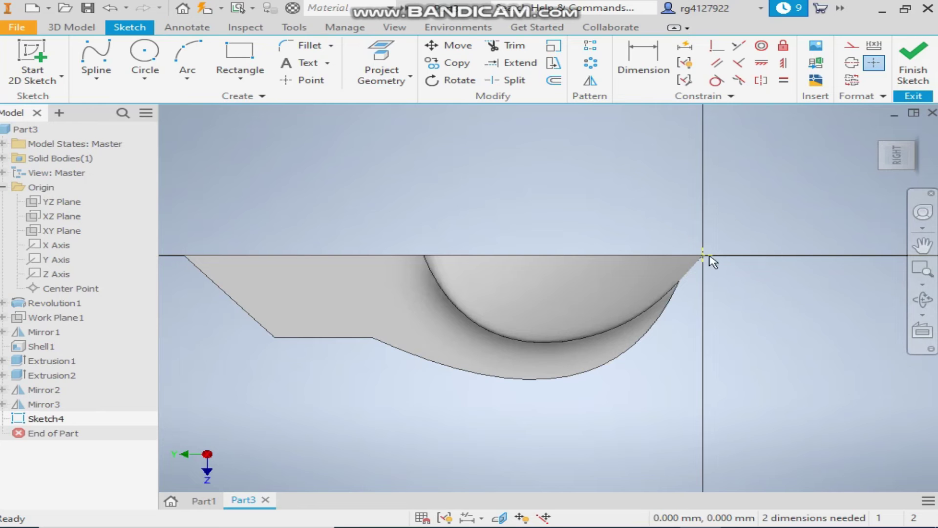
# Dimension the distance from the circle's centre to the origin point at the bucket tip as 120 mm
pyautogui.click(643, 78)
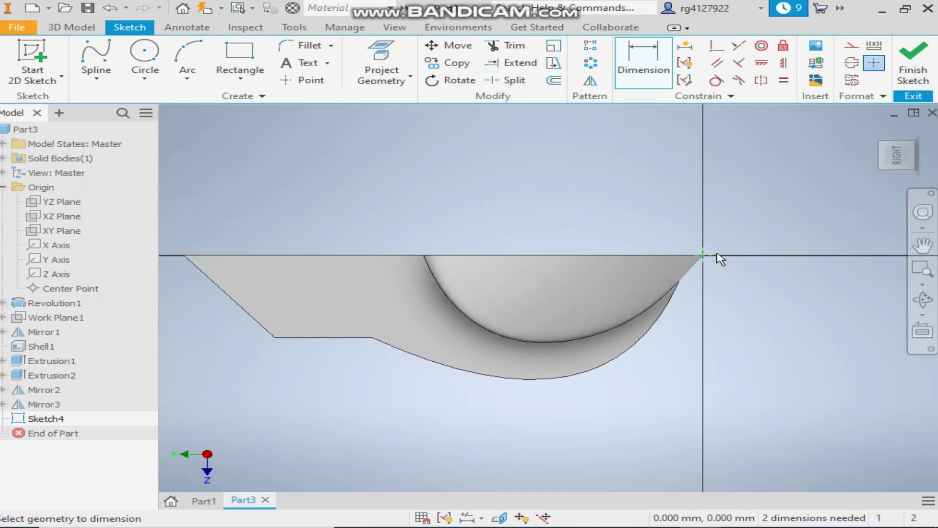
pyautogui.scroll(-4, 757, 223)
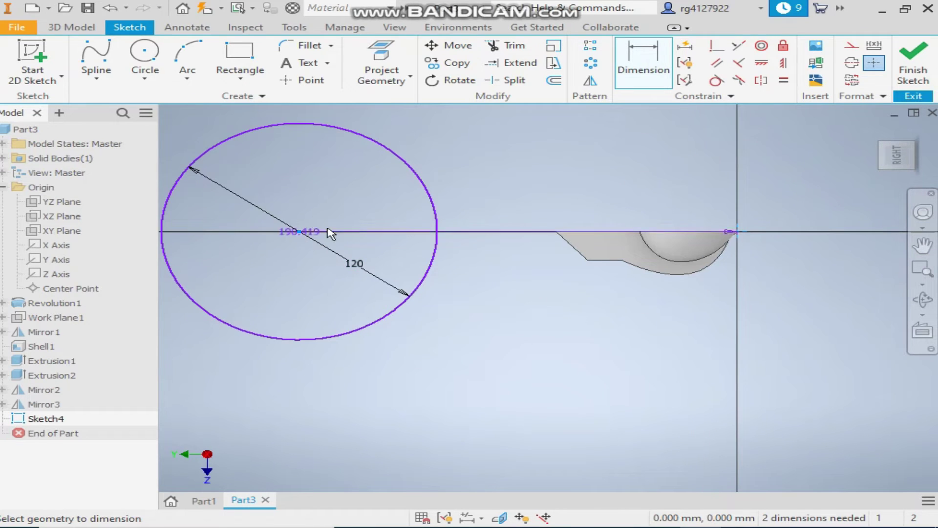
pyautogui.click(577, 160)
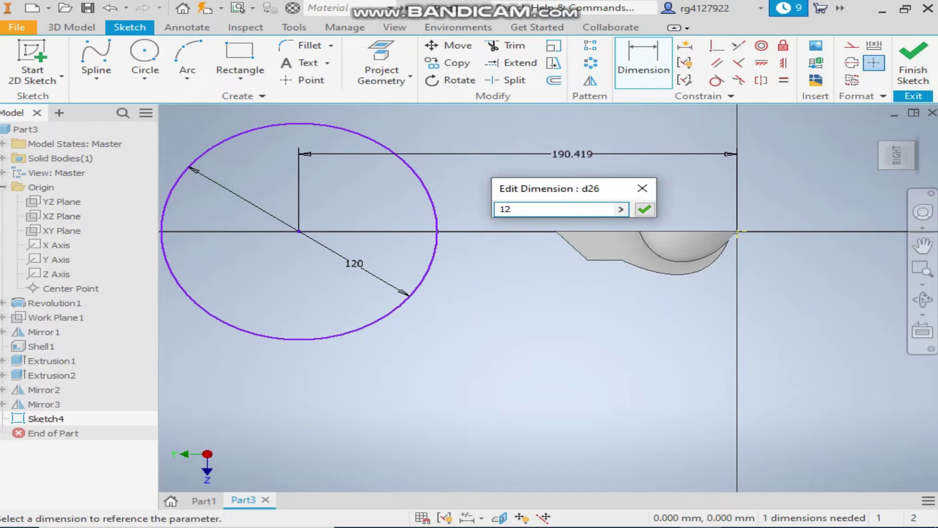
pyautogui.press('Return')
pyautogui.rightClick(586, 147)
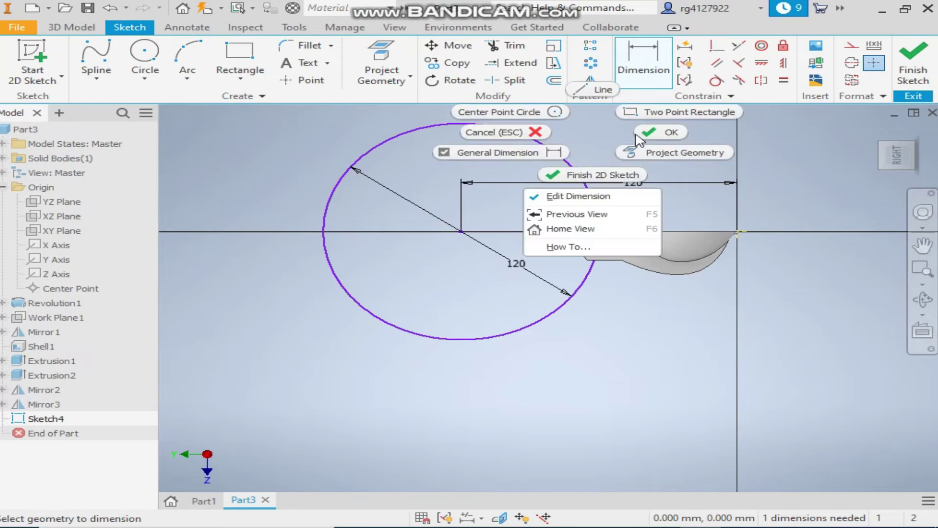
pyautogui.click(664, 130)
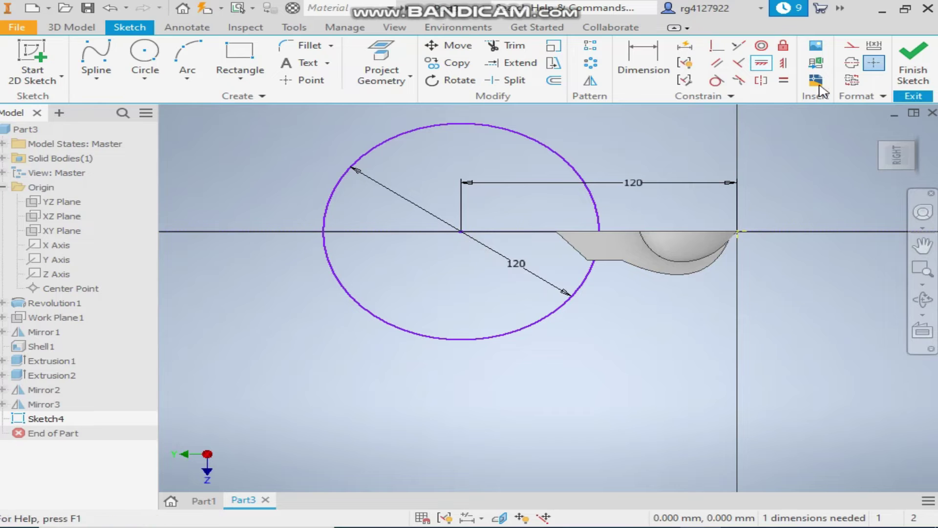
# Constrain the circle's centre horizontally to the origin point
pyautogui.click(462, 231)
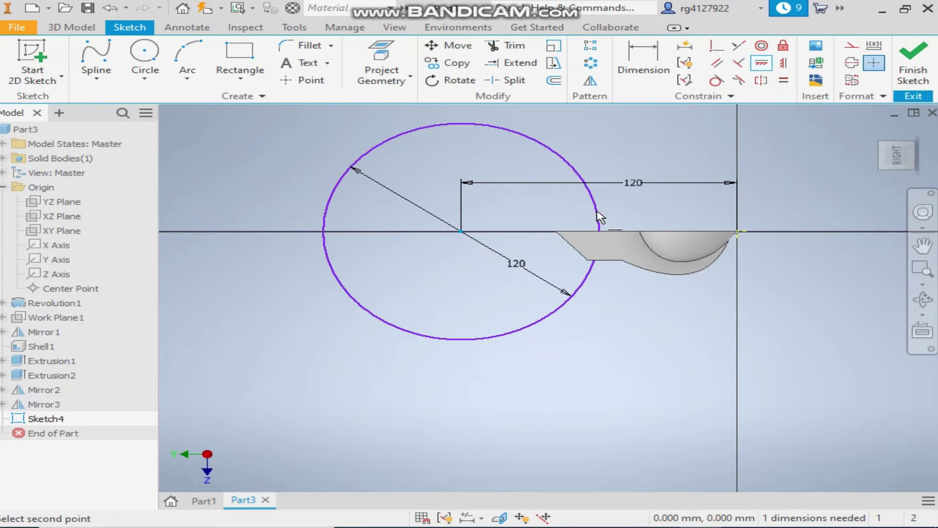
pyautogui.click(736, 229)
pyautogui.rightClick(746, 182)
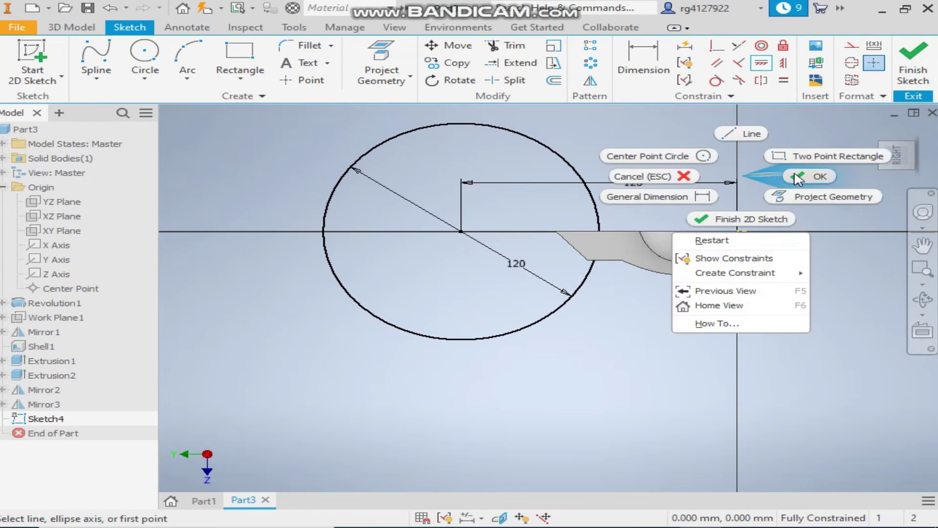
pyautogui.press('Escape')
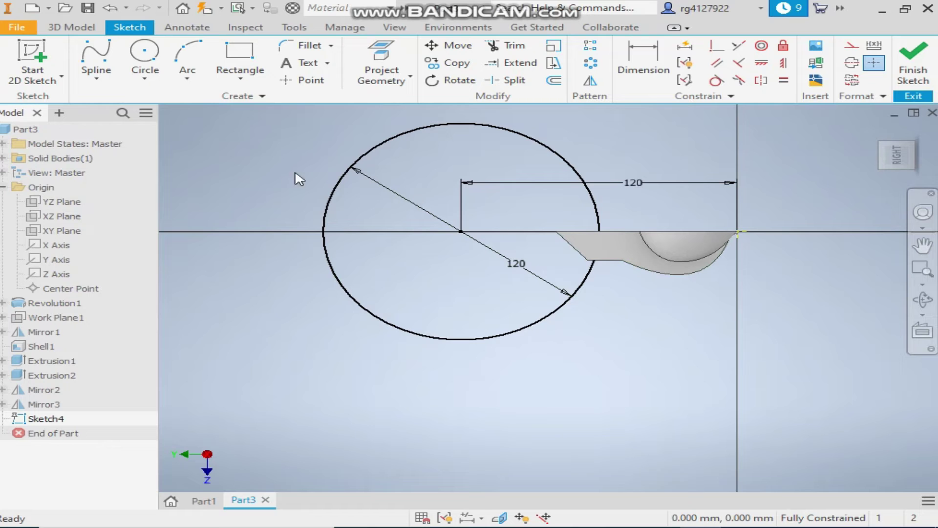
# Extrude the 120 mm circle symmetrically by 32.5 mm as a new solid to form the hub disc
pyautogui.click(84, 27)
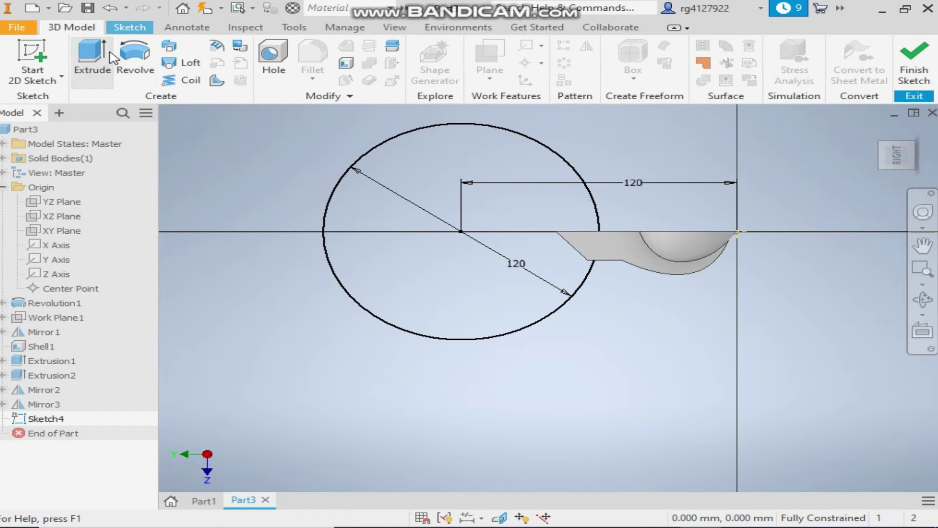
pyautogui.click(109, 55)
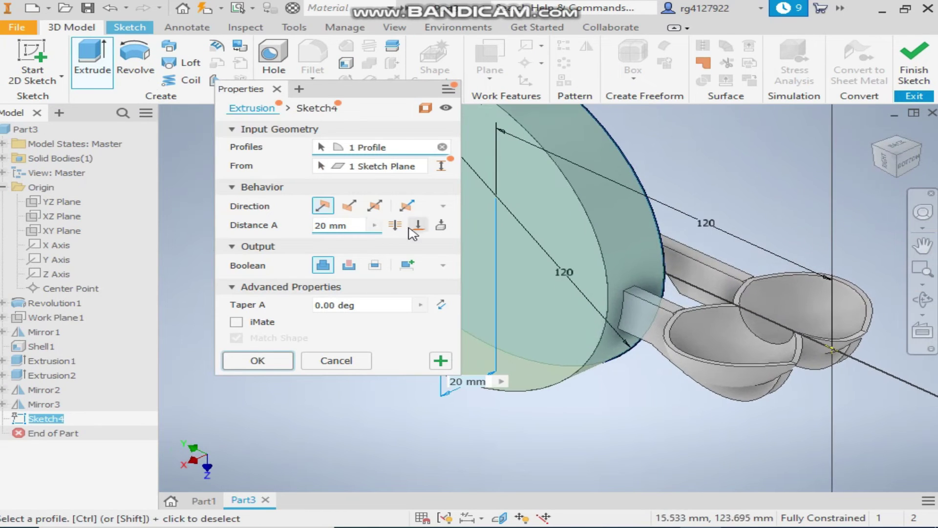
pyautogui.click(375, 206)
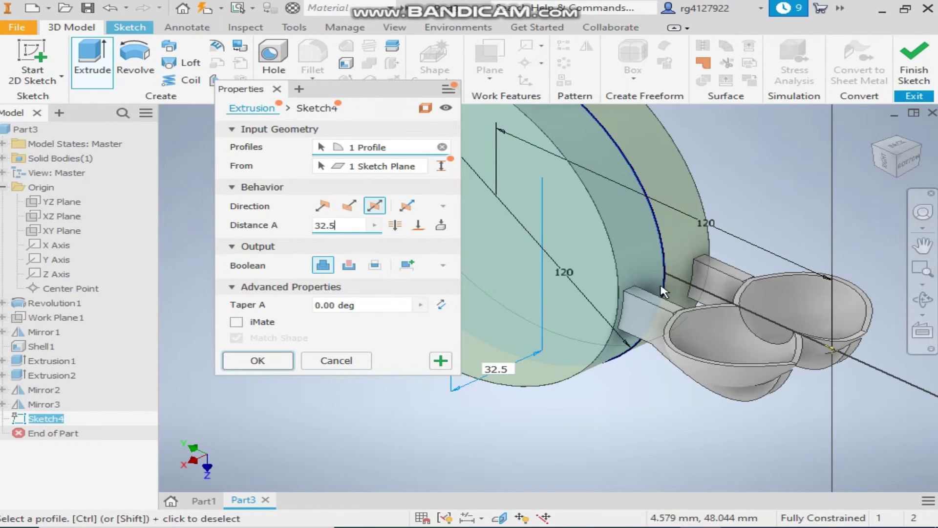
pyautogui.click(407, 266)
pyautogui.click(254, 360)
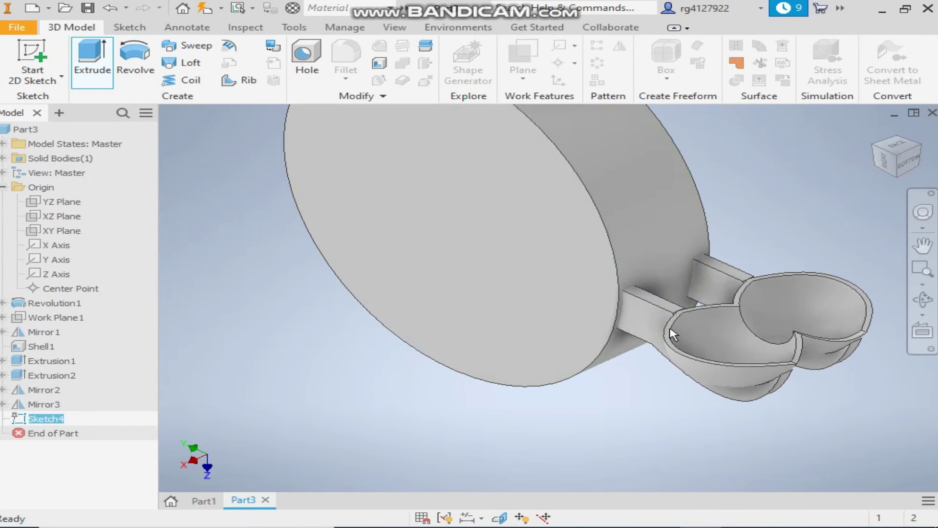
# Create a circular pattern of the double-bucket solid around the hub disc's axis with 15 occurrences over 360 deg
pyautogui.scroll(3, 743, 183)
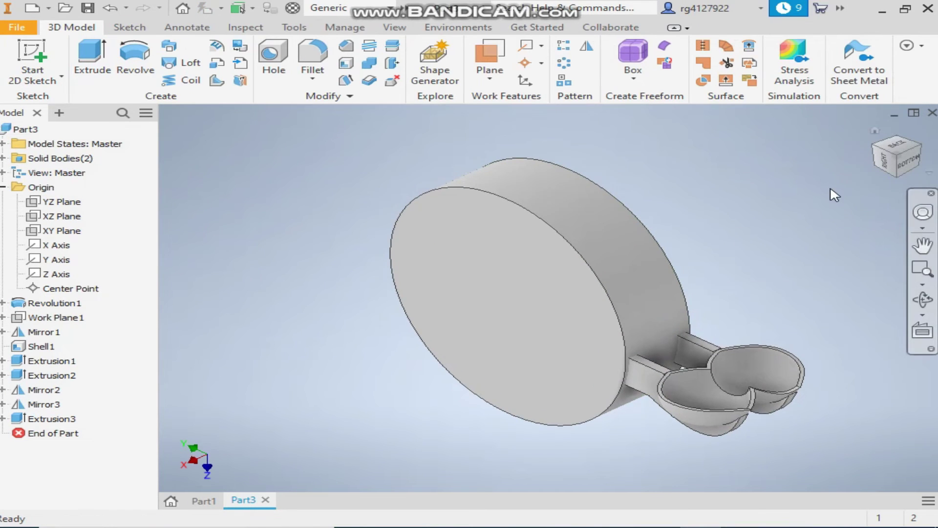
pyautogui.click(564, 62)
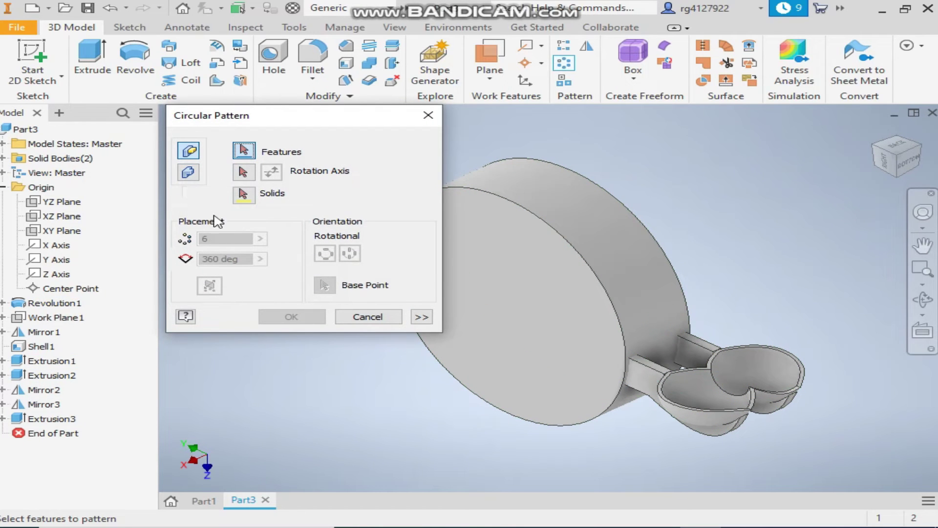
pyautogui.click(187, 175)
pyautogui.click(796, 393)
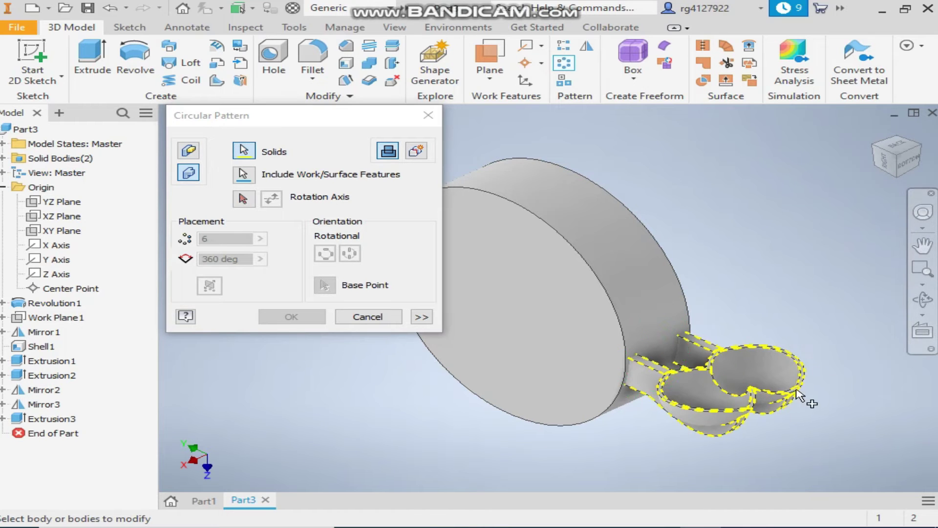
pyautogui.click(607, 226)
pyautogui.write('15')
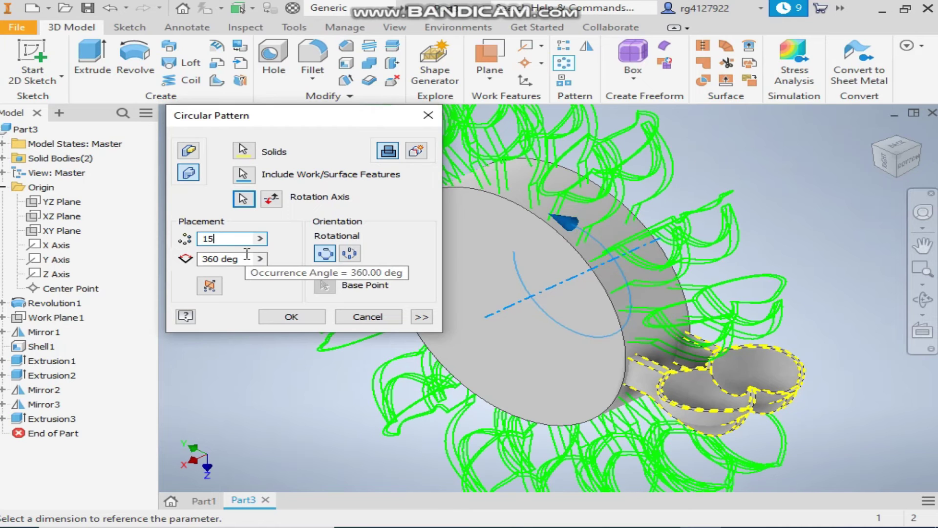
pyautogui.press('Return')
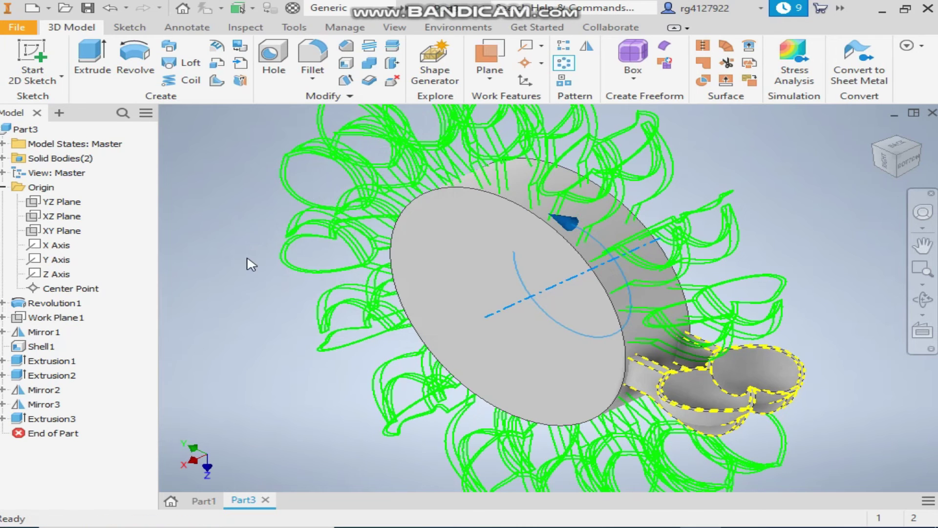
# Start a sketch on the hub disc's flat face and draw a circle of 80 mm diameter at its centre
pyautogui.click(885, 161)
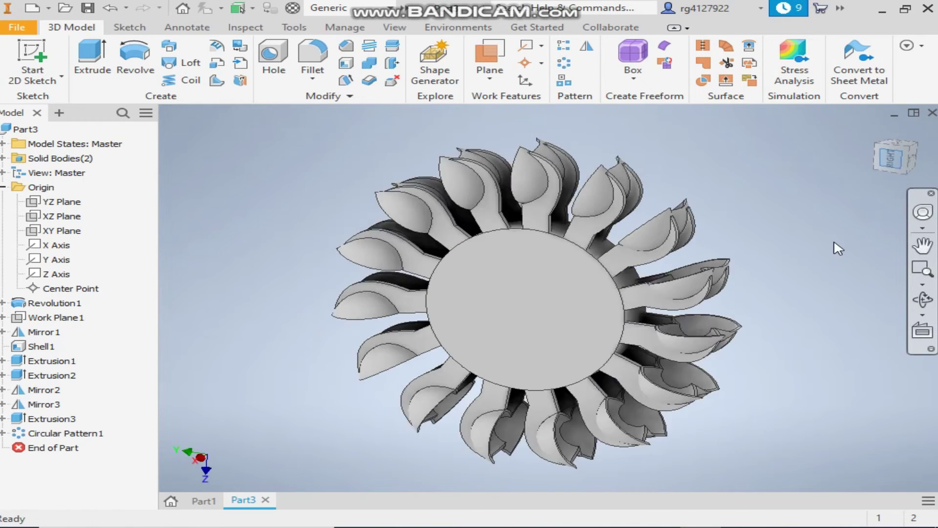
pyautogui.click(914, 149)
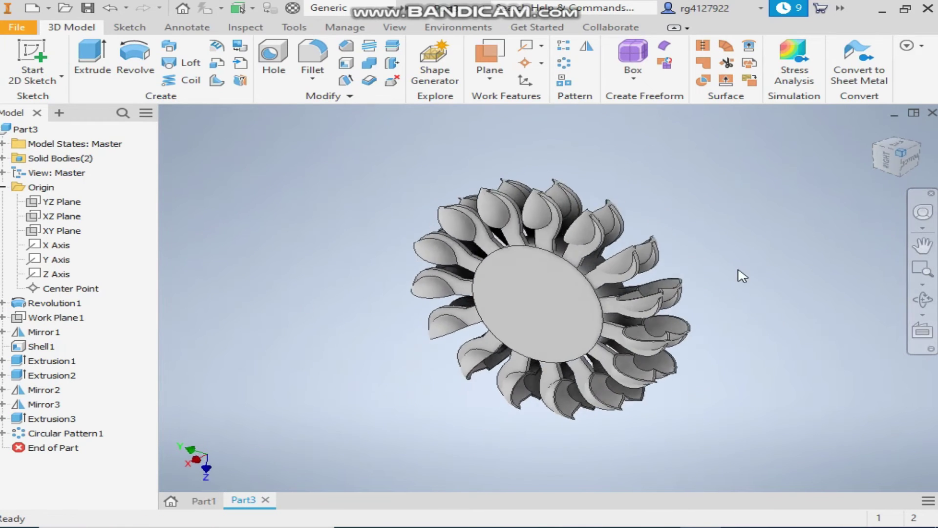
pyautogui.scroll(-5, 635, 283)
pyautogui.scroll(6, 635, 283)
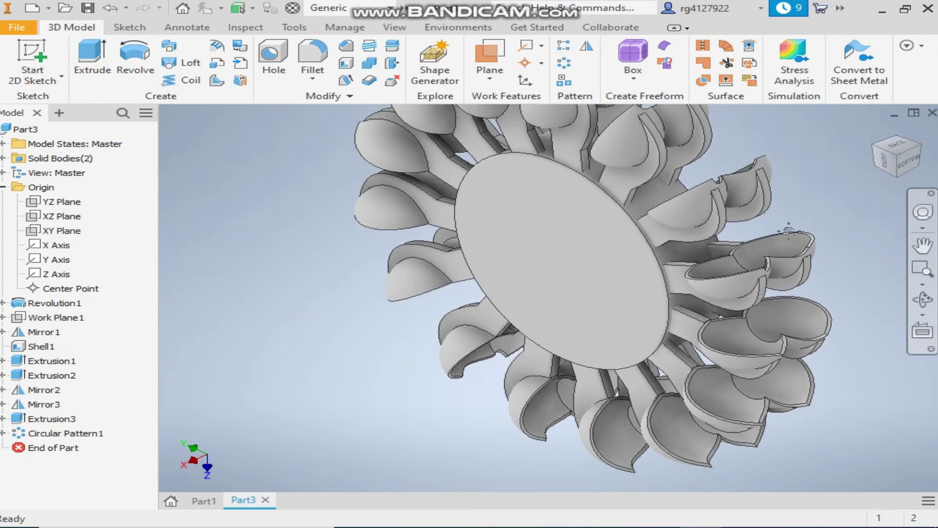
pyautogui.click(519, 287)
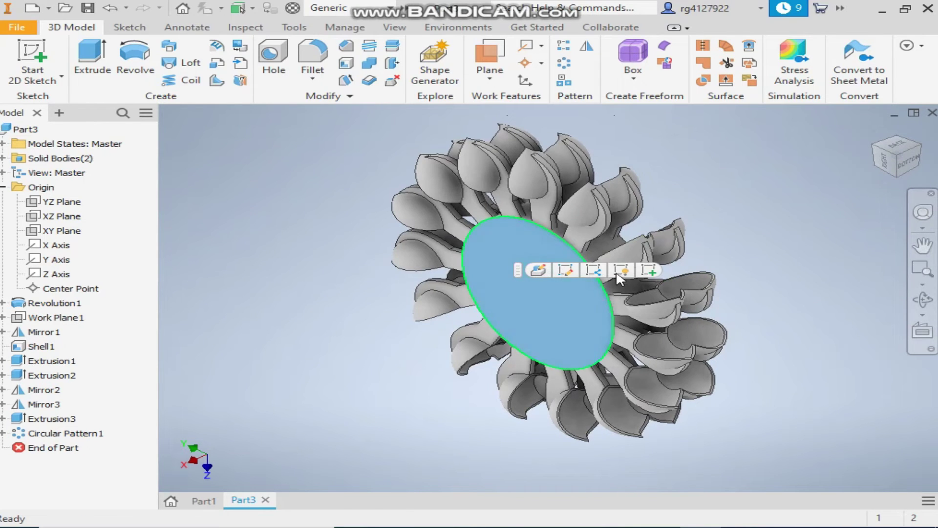
pyautogui.click(649, 270)
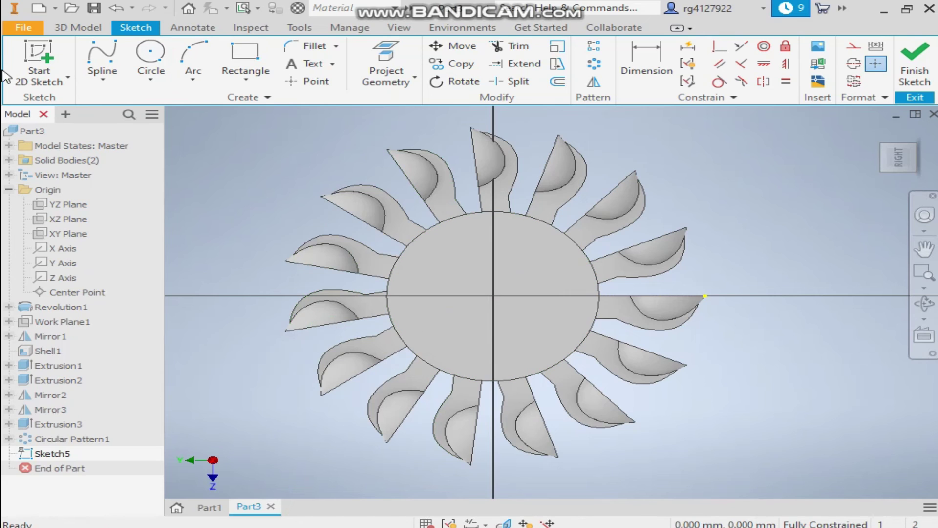
pyautogui.click(144, 62)
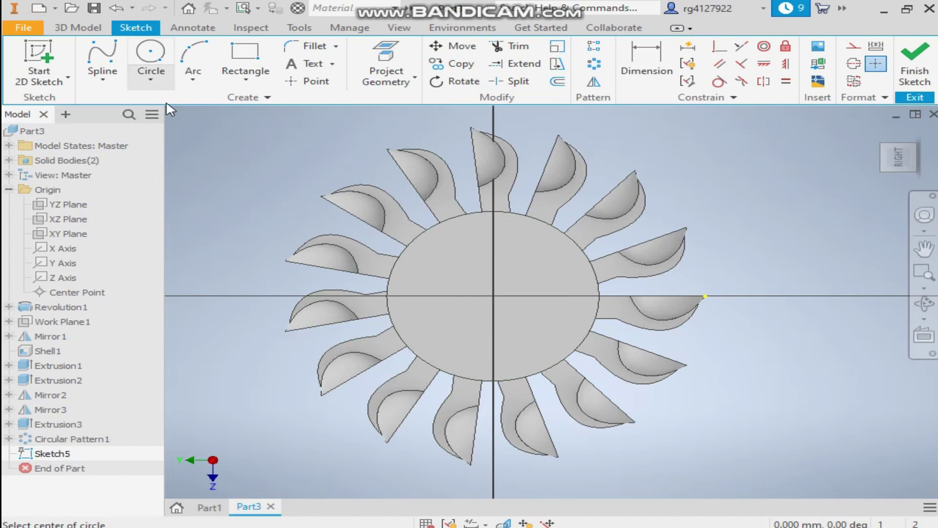
pyautogui.click(493, 296)
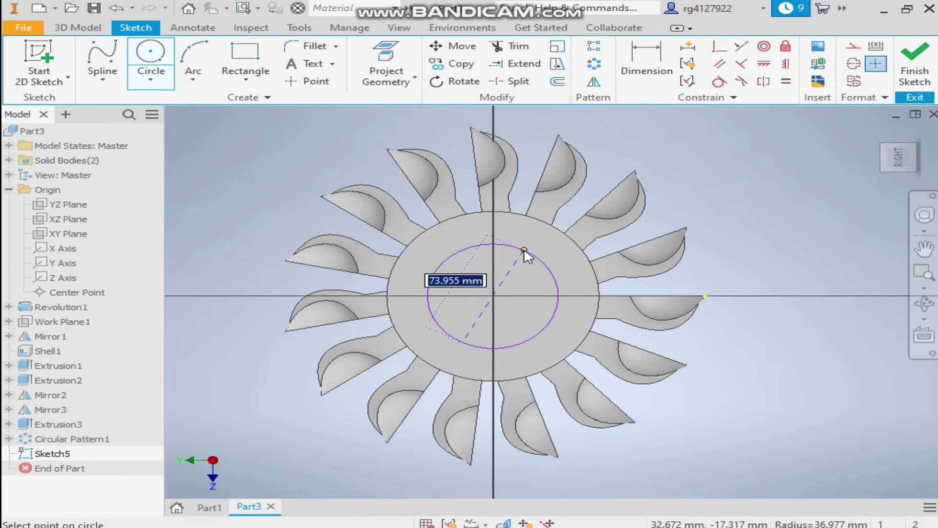
pyautogui.write('80')
pyautogui.press('Return')
pyautogui.rightClick(705, 211)
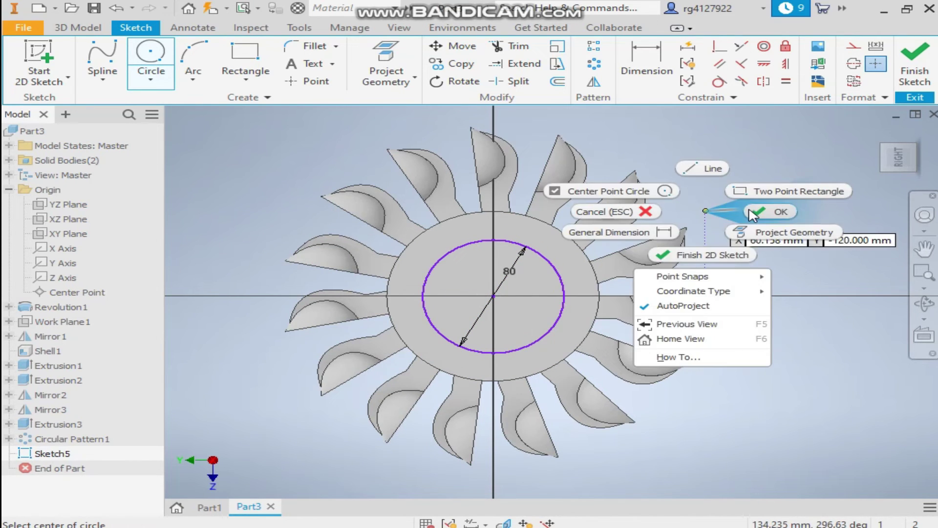
pyautogui.click(752, 212)
# Constrain the 80 mm circle to be concentric with the hub disc's outer edge
pyautogui.moveTo(567, 292); pyautogui.dragTo(584, 278)
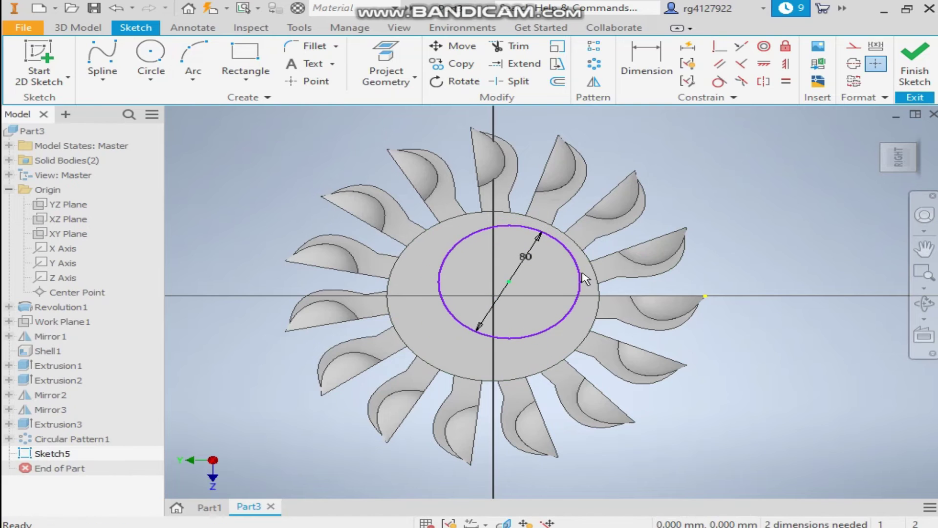
pyautogui.click(764, 46)
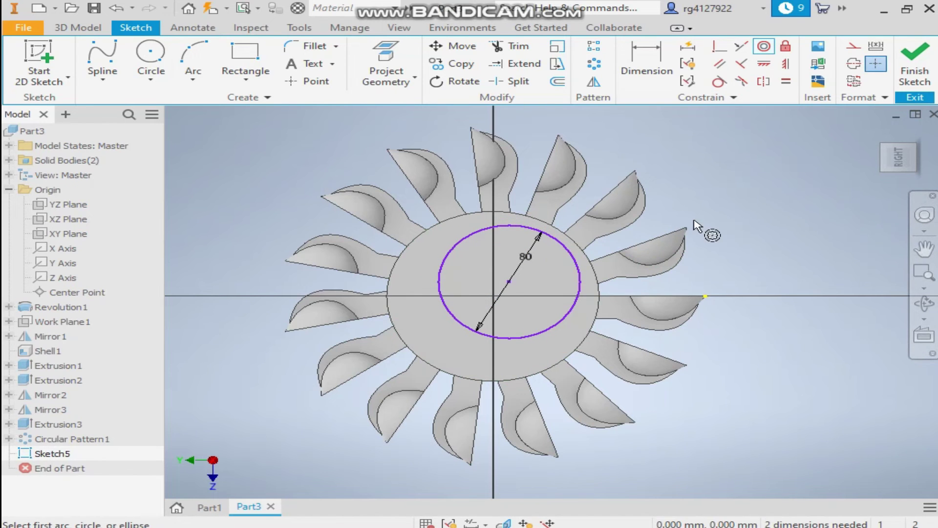
pyautogui.click(535, 218)
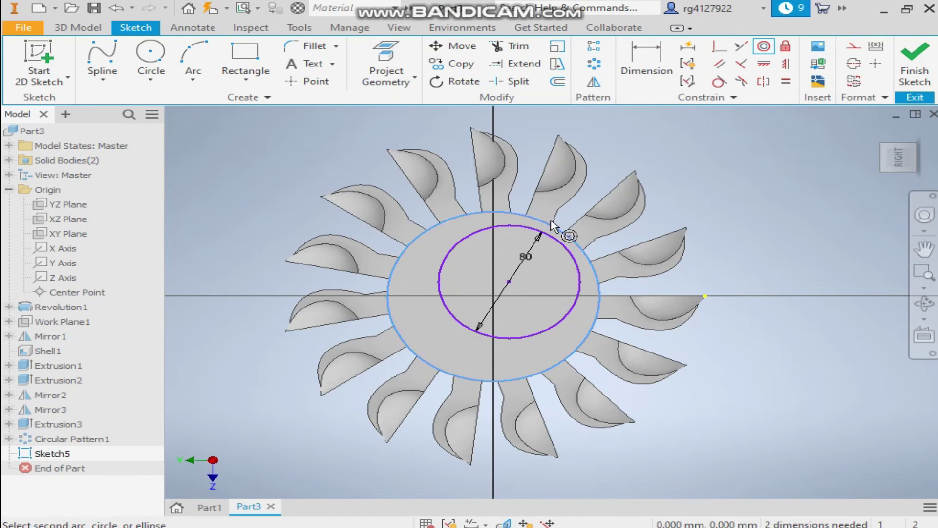
pyautogui.click(522, 233)
pyautogui.rightClick(704, 210)
pyautogui.click(786, 207)
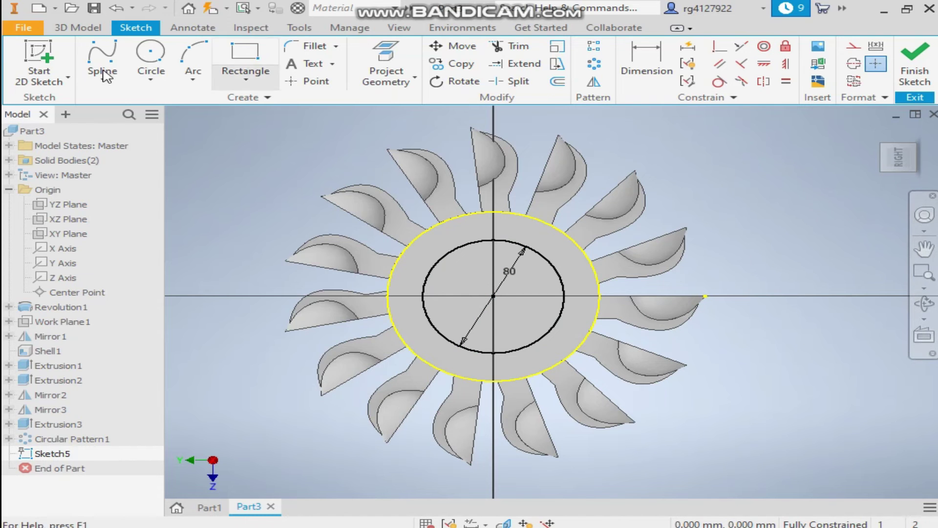
# Extrude the 80 mm circle as a cut 5 mm deep into the hub disc to form a recess
pyautogui.click(78, 27)
pyautogui.press('e')
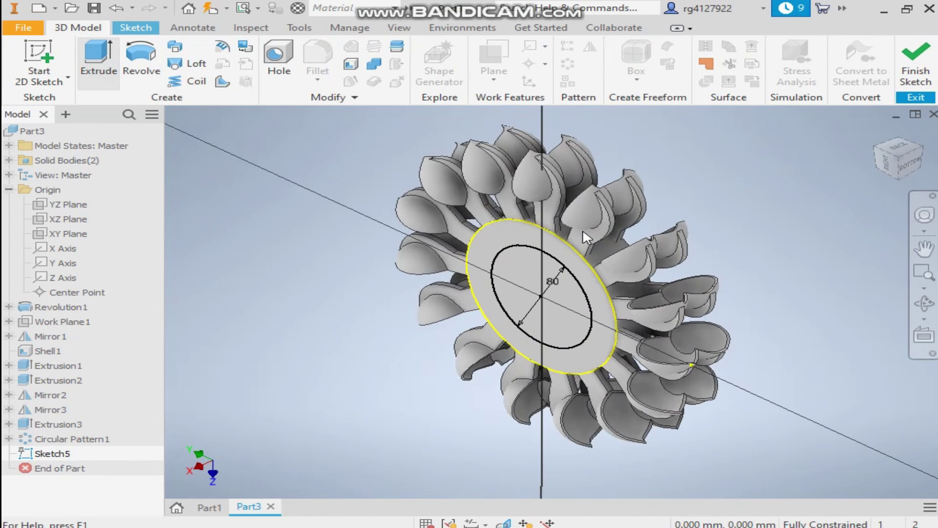
pyautogui.click(571, 250)
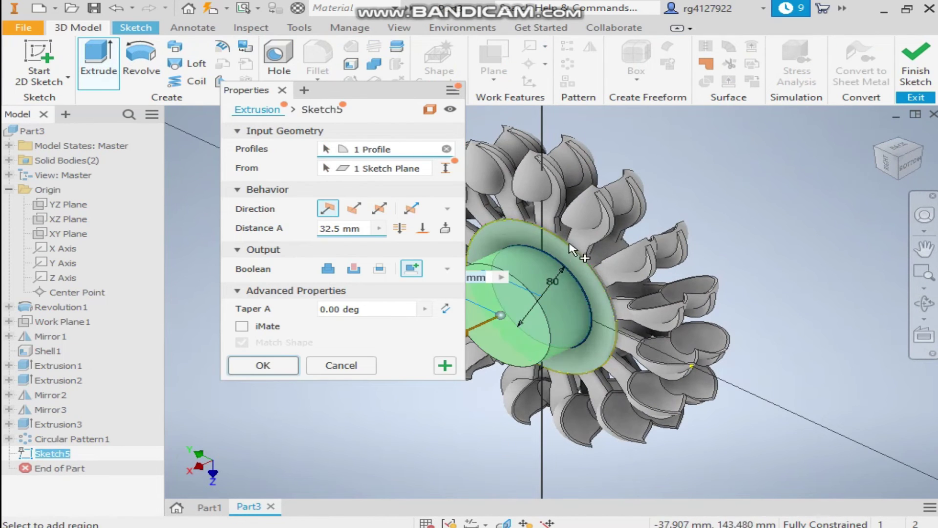
pyautogui.click(354, 209)
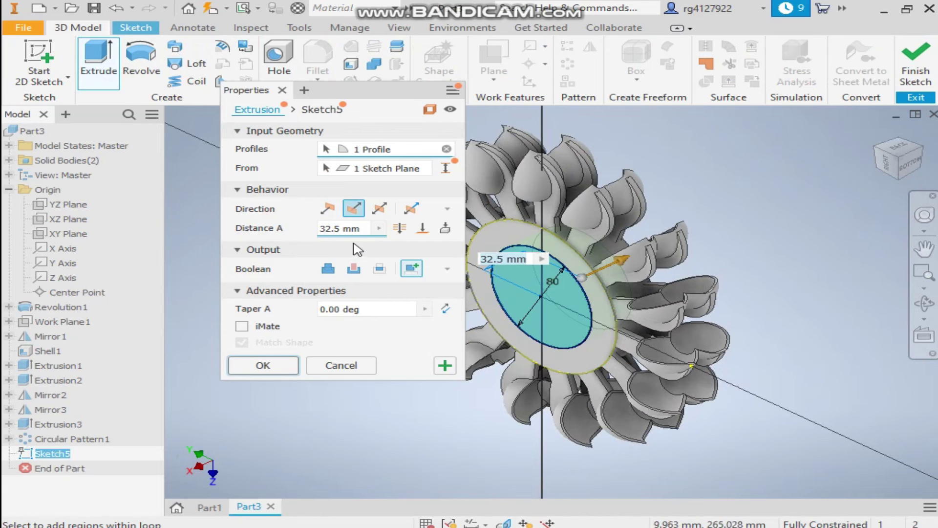
pyautogui.click(353, 269)
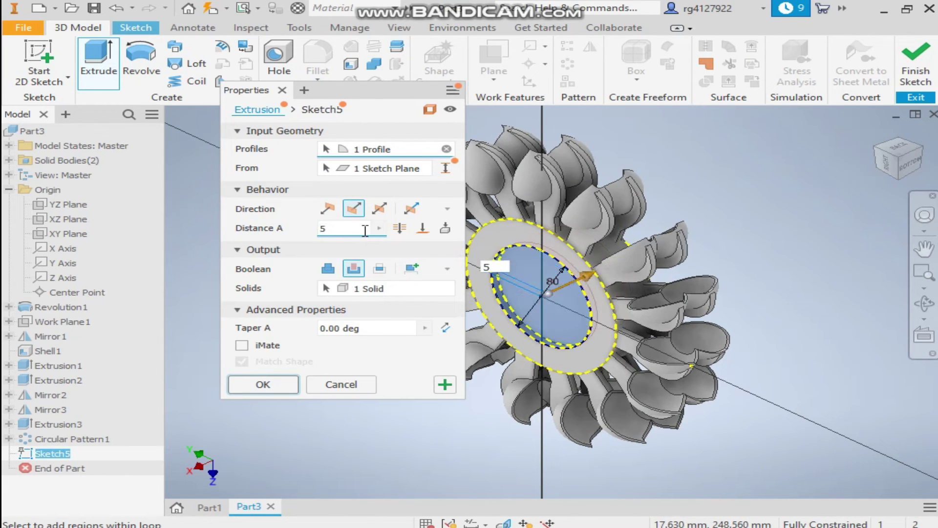
pyautogui.press('Return')
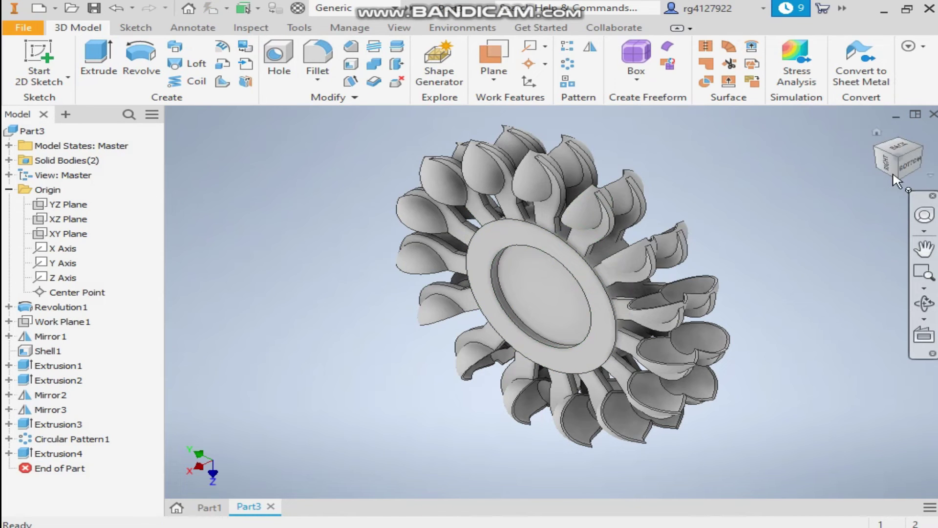
# Mirror the circular recess about Work Plane1 onto the opposite face of the hub disc
pyautogui.moveTo(927, 152); pyautogui.dragTo(794, 285)
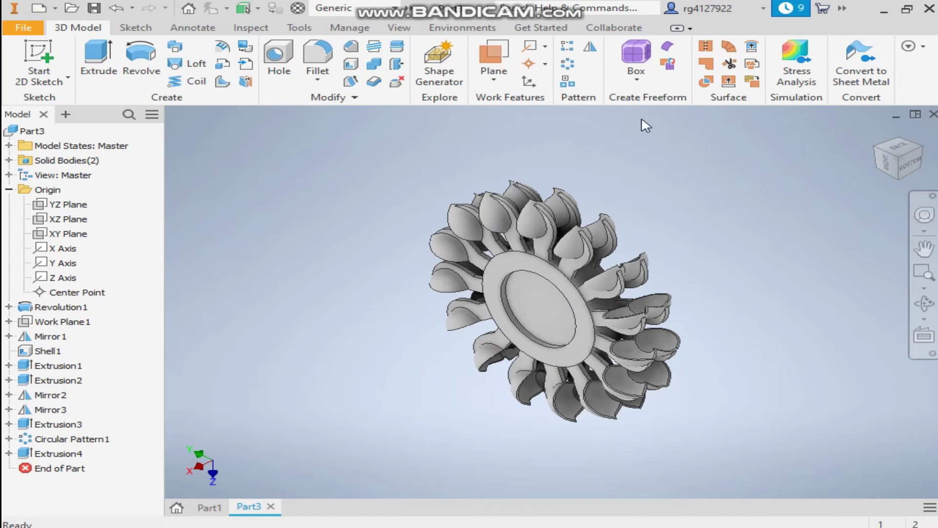
pyautogui.click(592, 49)
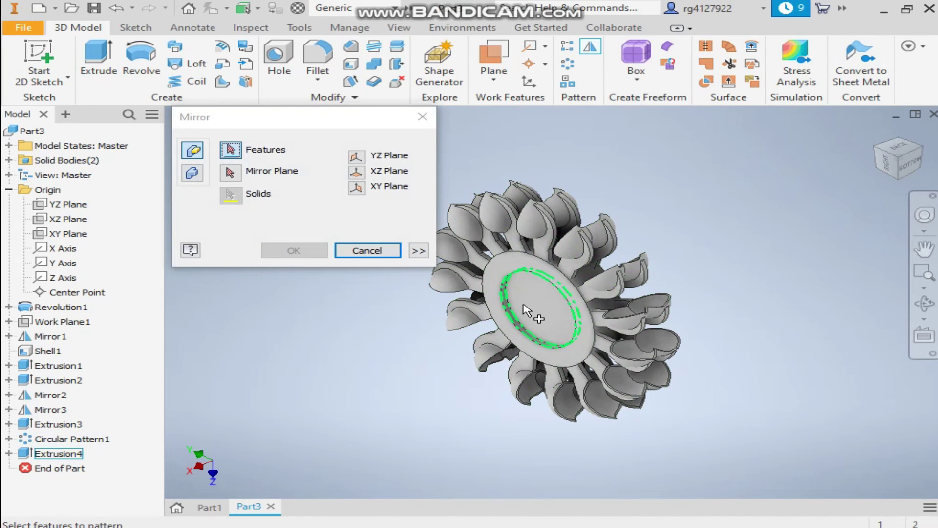
pyautogui.click(536, 310)
pyautogui.click(233, 174)
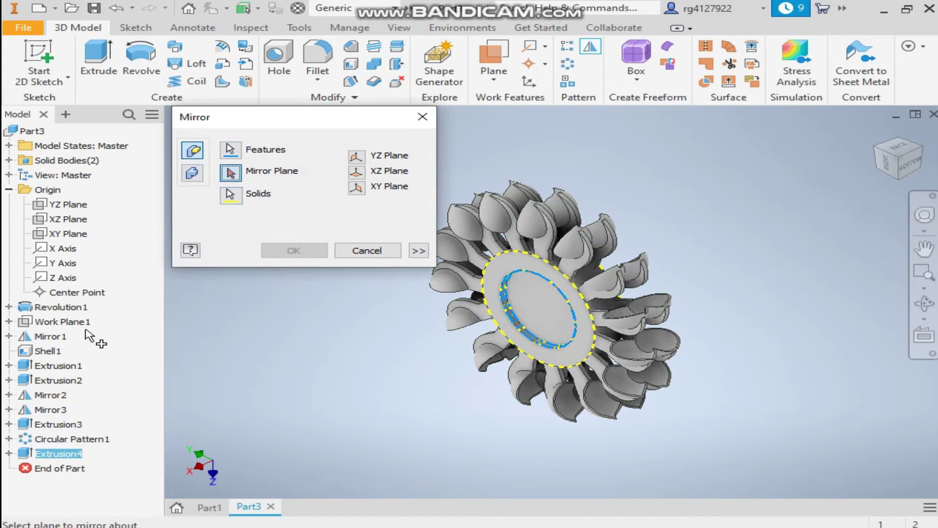
pyautogui.click(53, 325)
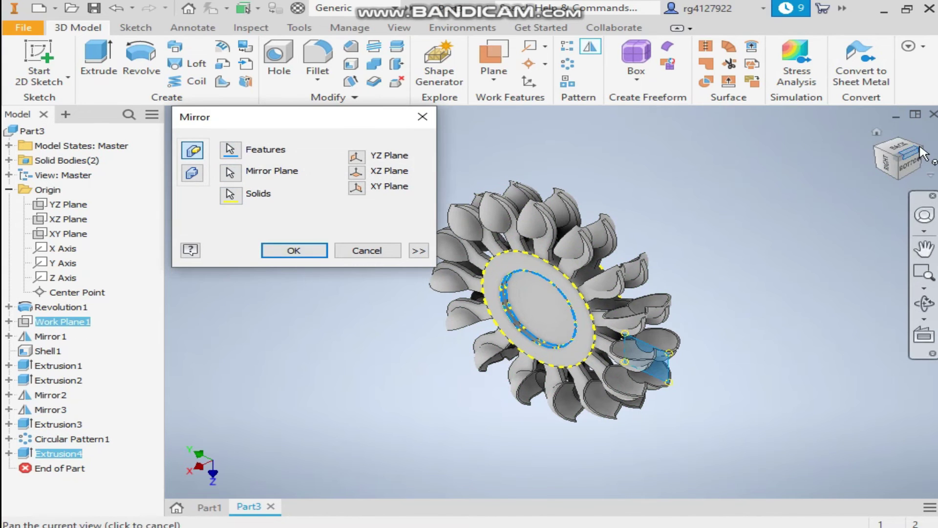
pyautogui.moveTo(902, 161); pyautogui.dragTo(913, 191)
pyautogui.click(293, 250)
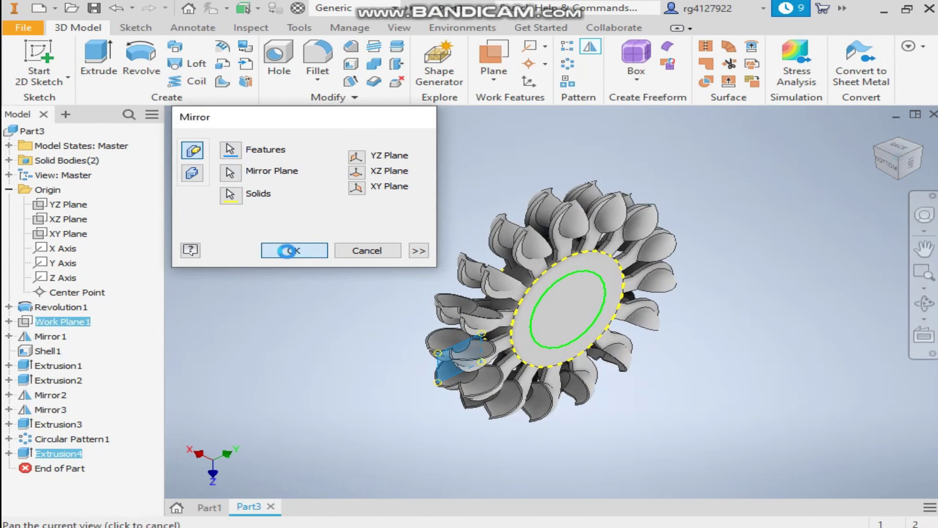
# Sketch a circle of 65 mm diameter centred on the recess floor and apply a concentric constraint to it
pyautogui.click(877, 150)
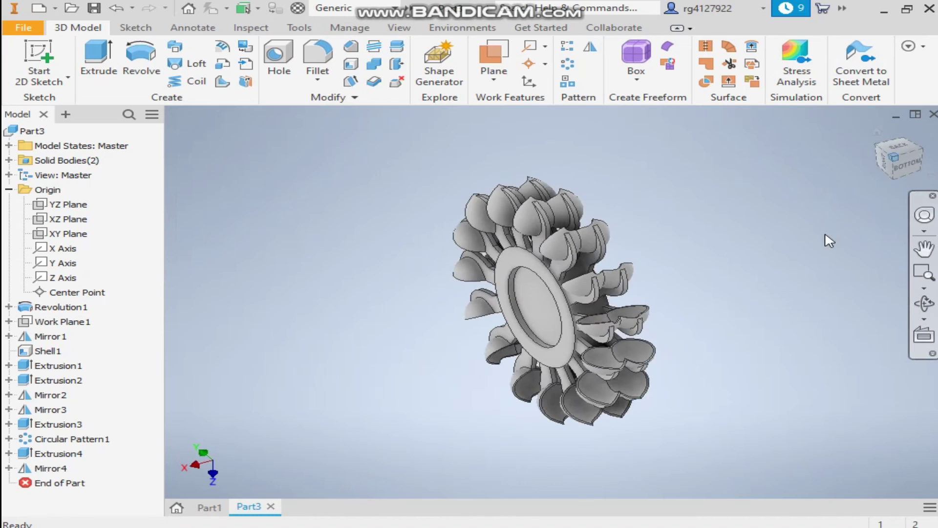
pyautogui.moveTo(553, 349); pyautogui.dragTo(780, 253, button='middle')
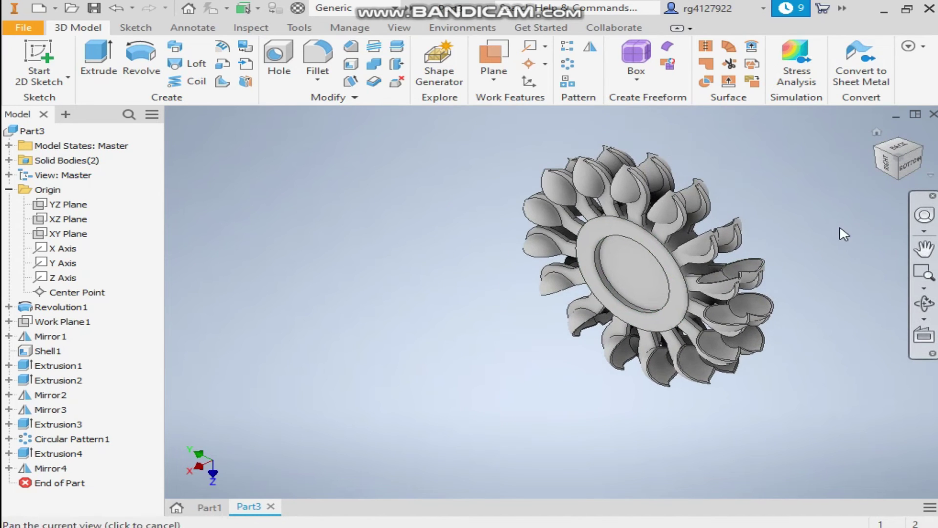
pyautogui.moveTo(856, 213); pyautogui.dragTo(826, 233, button='middle')
pyautogui.click(641, 284)
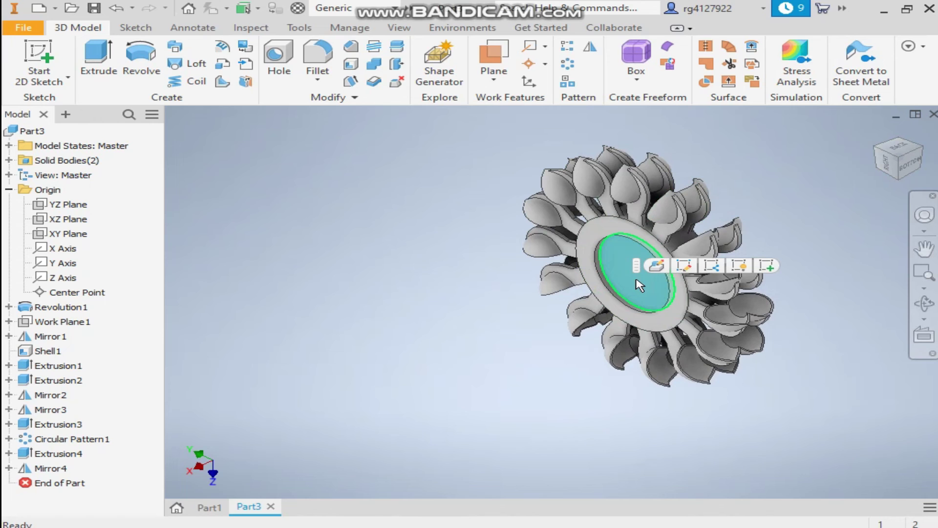
pyautogui.click(765, 266)
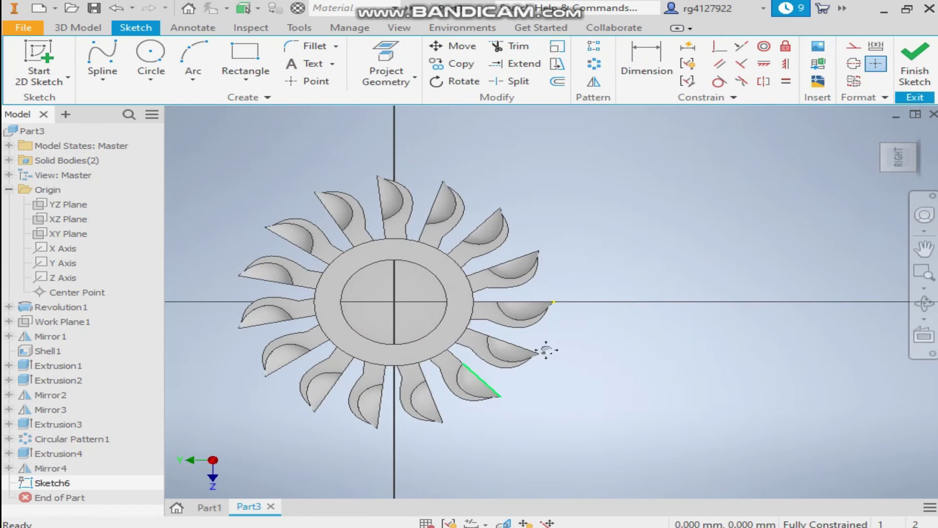
pyautogui.click(151, 54)
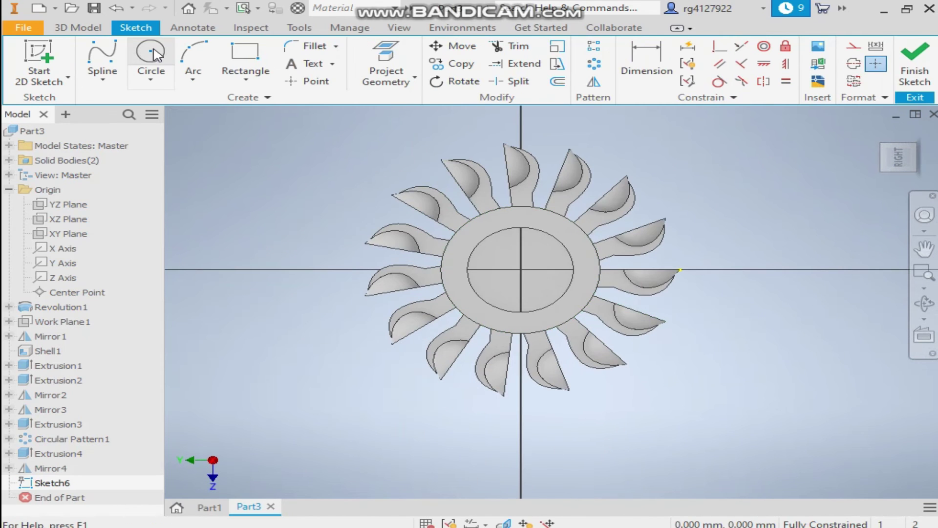
pyautogui.click(521, 270)
pyautogui.scroll(5, 549, 250)
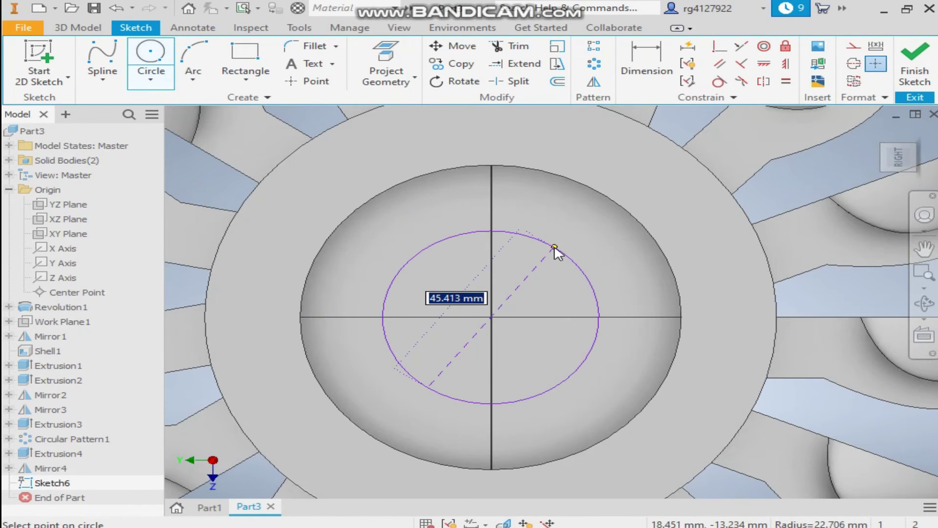
pyautogui.write('65')
pyautogui.press('Return')
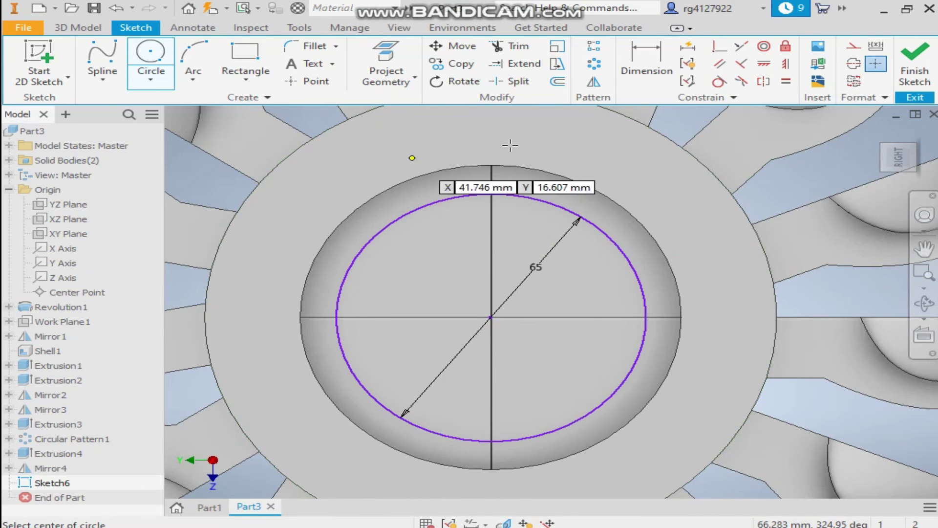
pyautogui.click(768, 49)
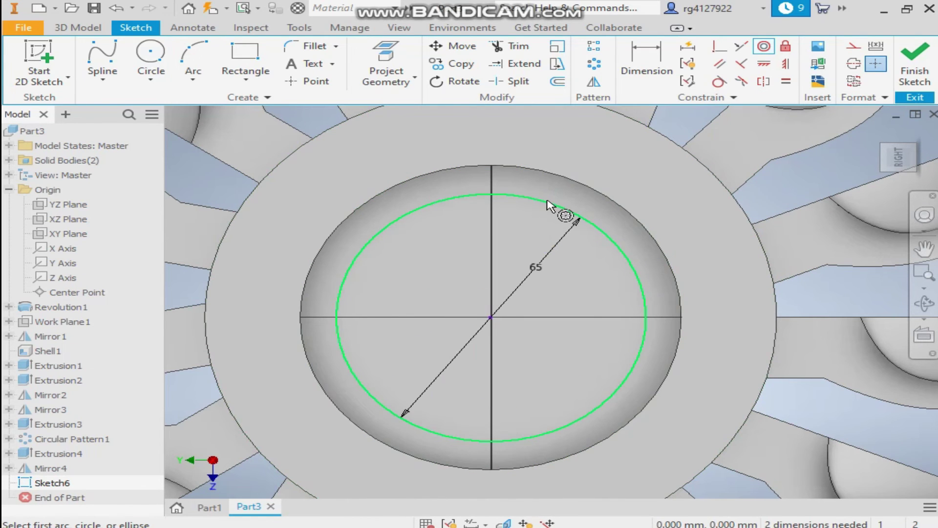
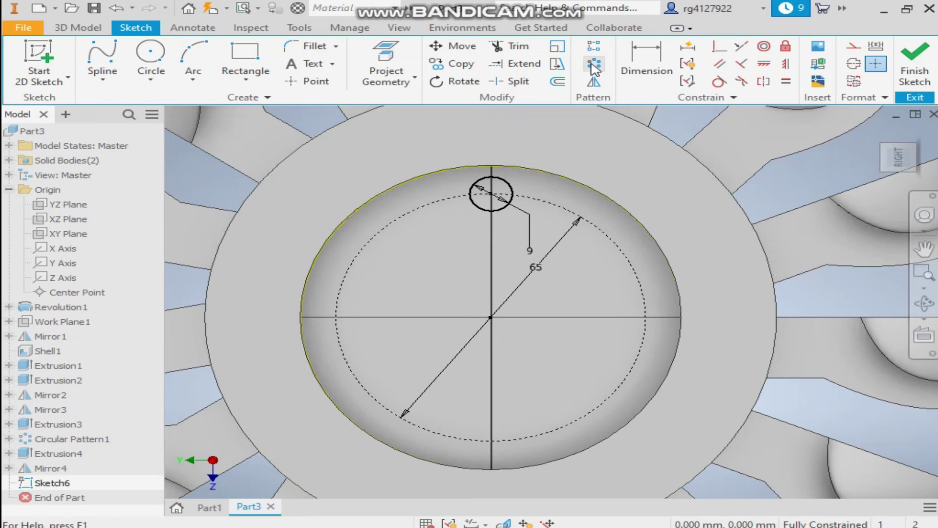
# Create a circular sketch pattern of the 9 mm circle around the 65 mm circle's centre with 9 occurrences over 360 deg
pyautogui.click(506, 188)
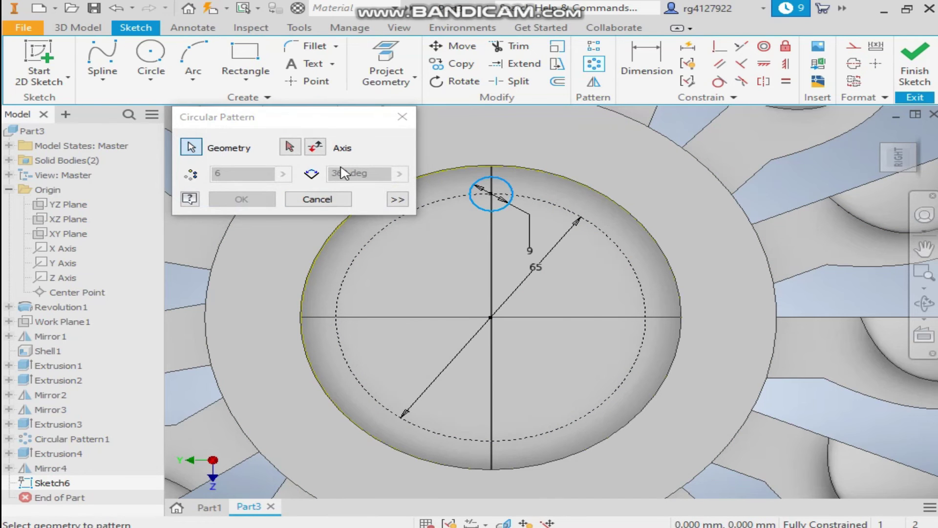
pyautogui.click(574, 217)
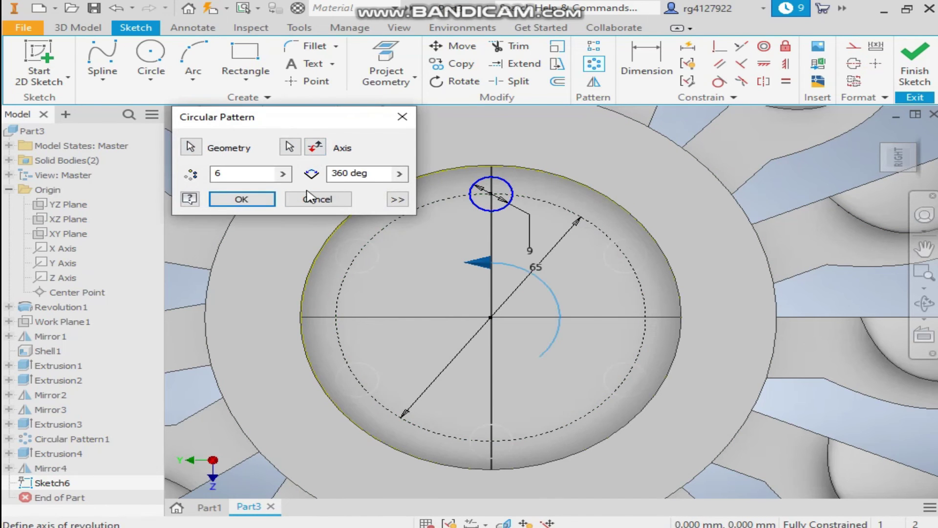
pyautogui.click(228, 179)
pyautogui.write('9')
pyautogui.press('Return')
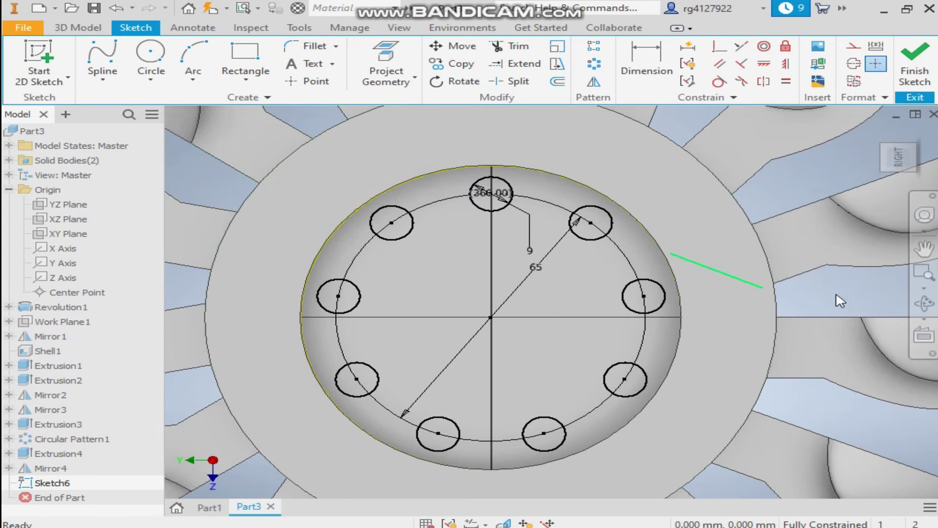
# Sketch a circle of 25 mm diameter at the centre of the 65 mm circle on the recess floor
pyautogui.click(152, 54)
pyautogui.click(491, 317)
pyautogui.write('25')
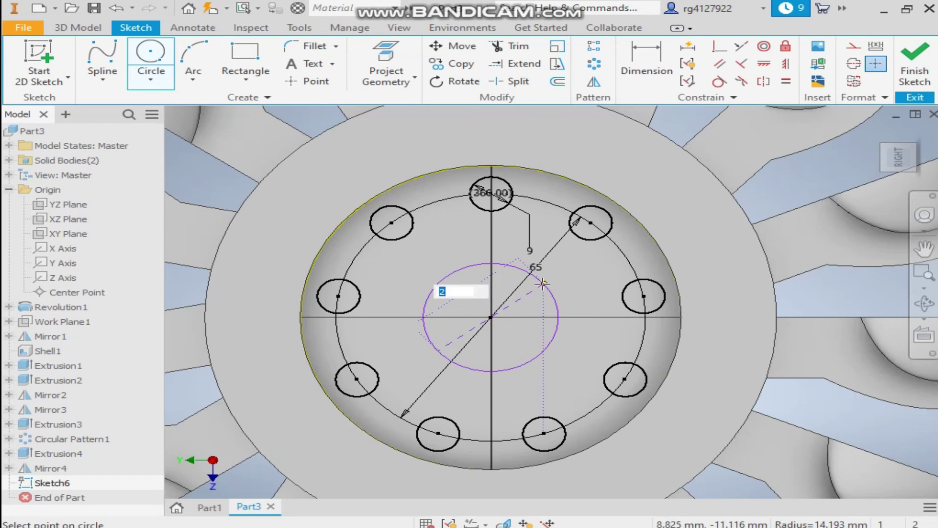
pyautogui.press('Return')
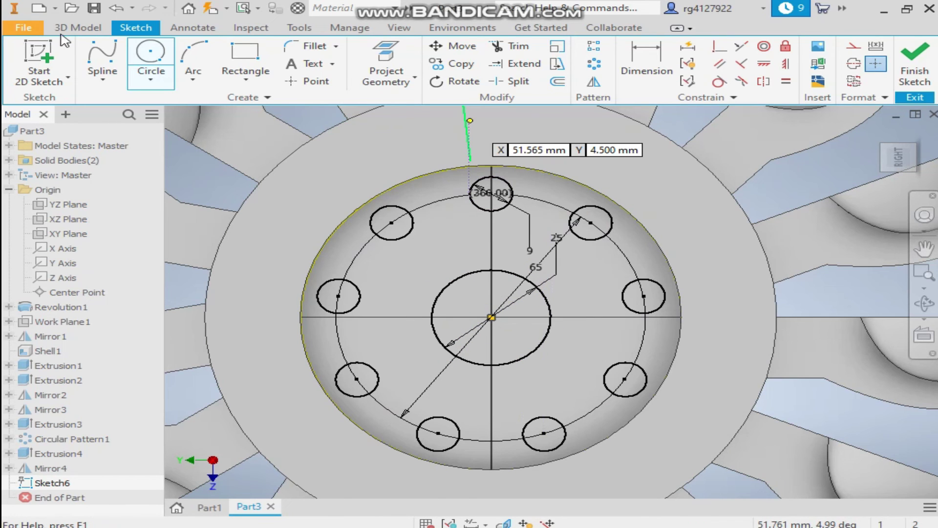
# Extrude the nine 9 mm circles and the 25 mm centre circle as a cut through all of the hub disc
pyautogui.click(78, 28)
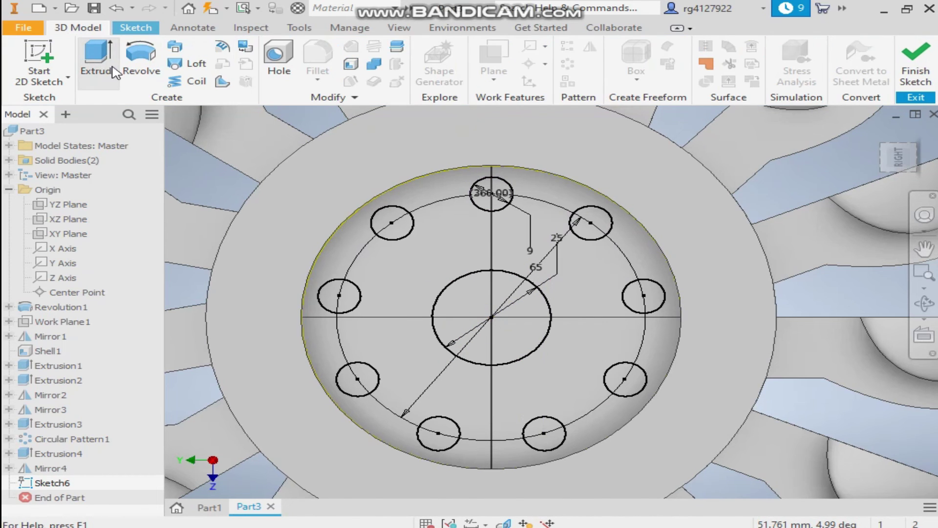
pyautogui.click(99, 62)
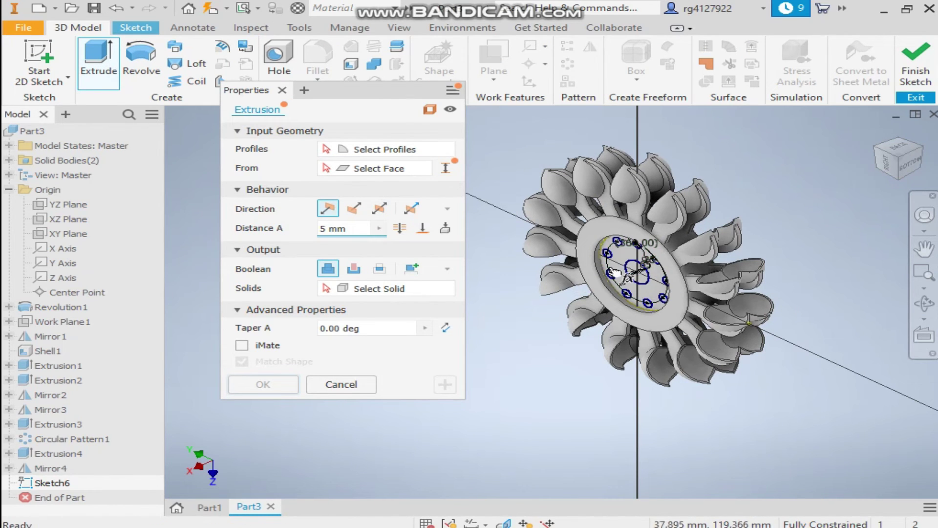
pyautogui.click(885, 168)
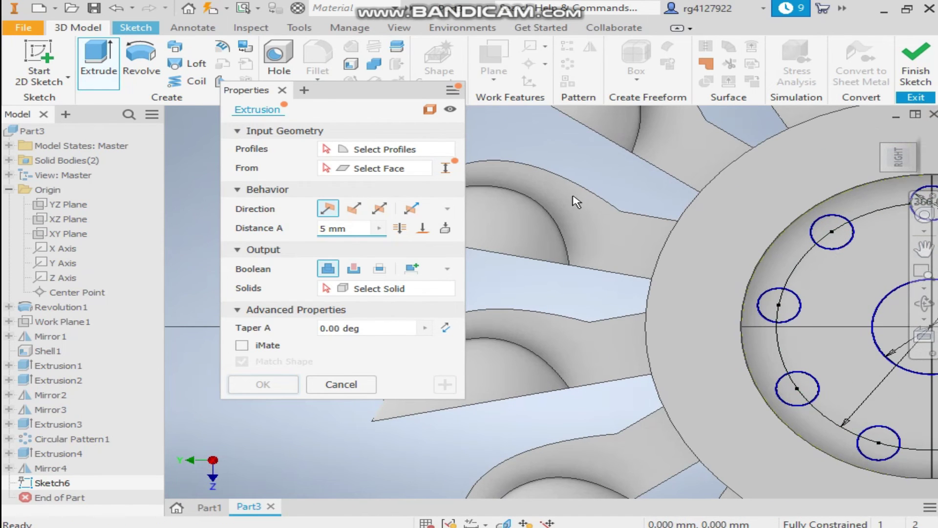
pyautogui.press('pageup')
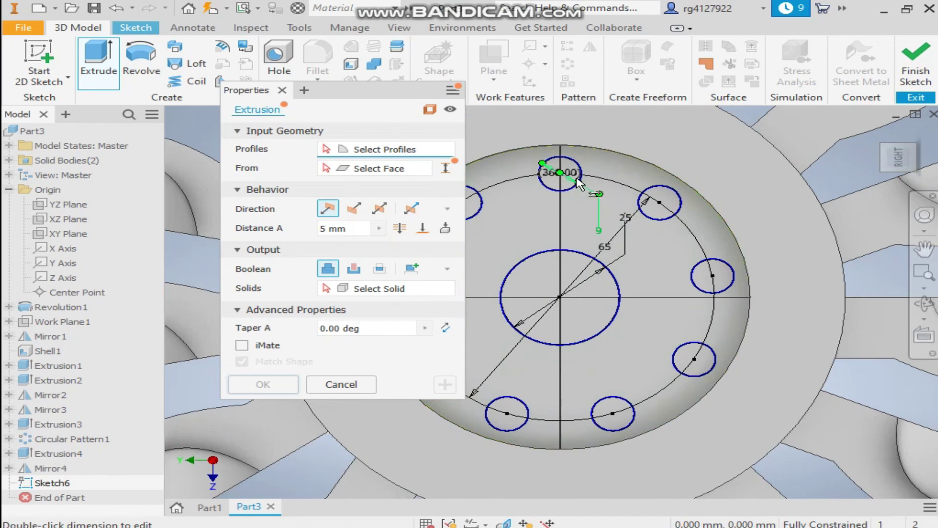
pyautogui.click(541, 323)
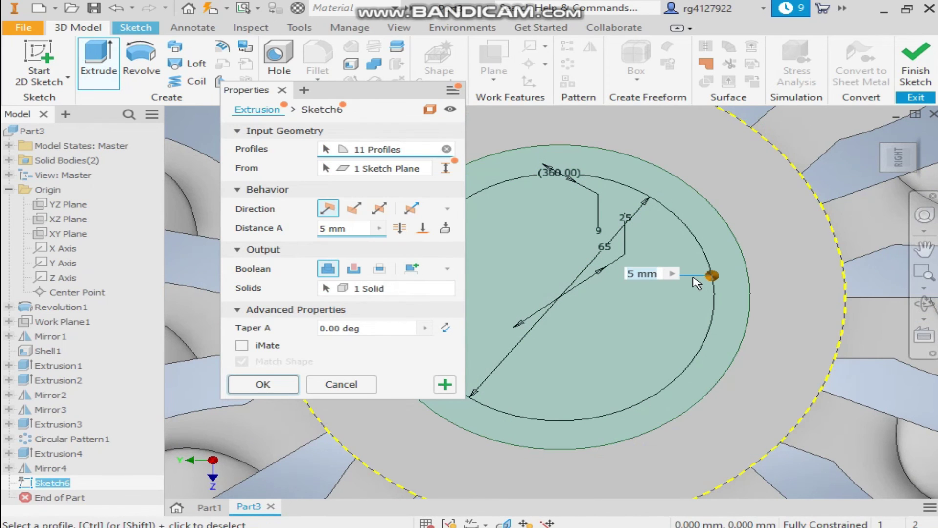
pyautogui.keyDown('ctrl'); pyautogui.click(677, 320); pyautogui.keyUp('ctrl')
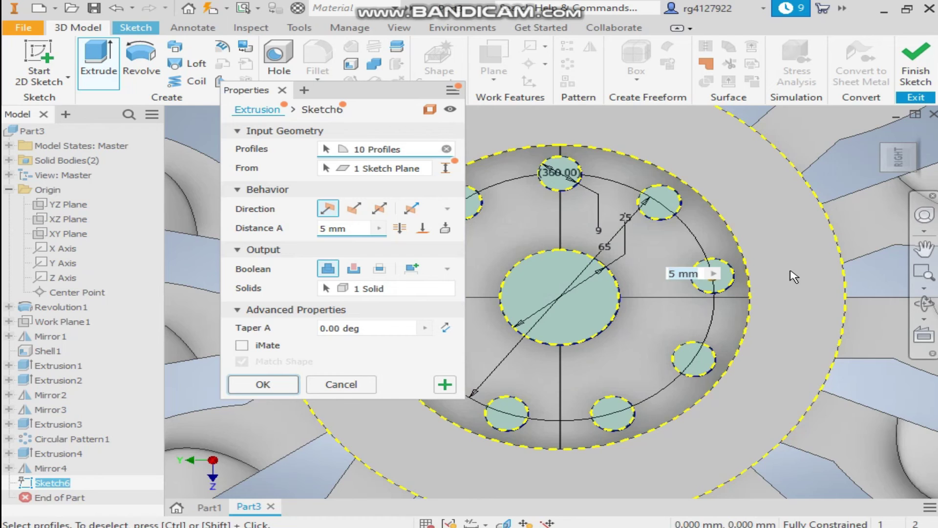
pyautogui.scroll(-4, 799, 229)
pyautogui.keyDown('shift'); pyautogui.moveTo(635, 274); pyautogui.dragTo(492, 324, button='middle'); pyautogui.keyUp('shift')
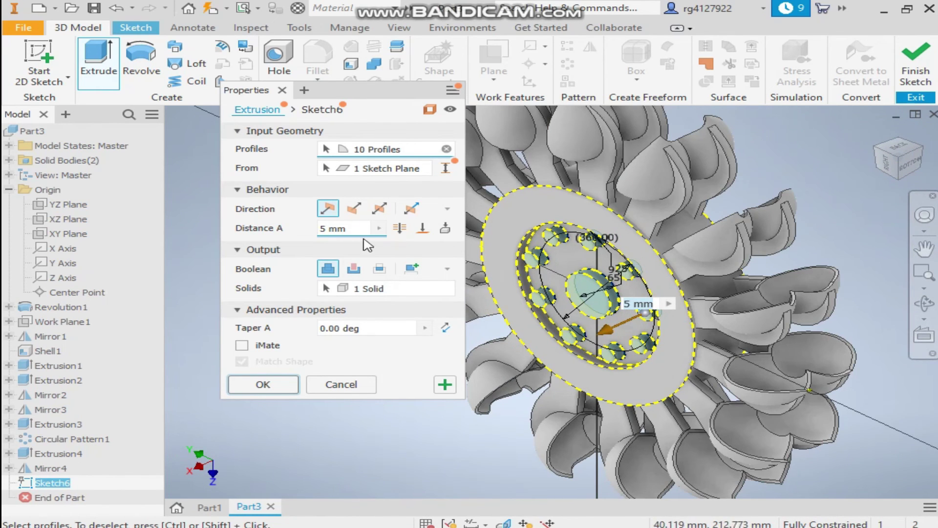
pyautogui.click(356, 270)
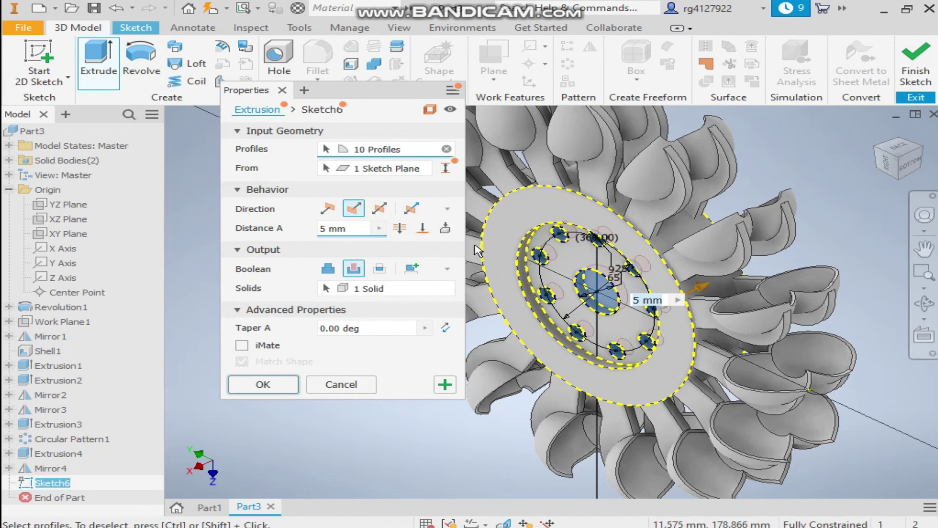
pyautogui.click(399, 230)
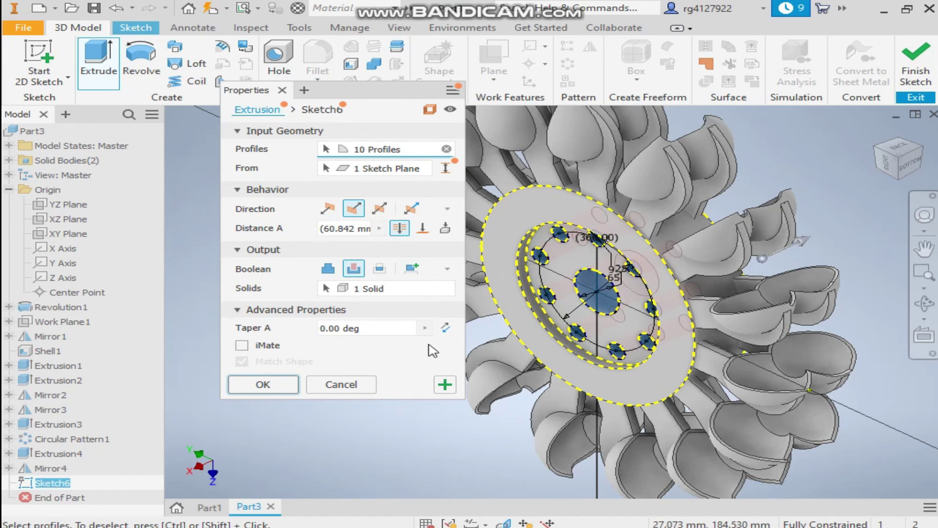
pyautogui.click(262, 385)
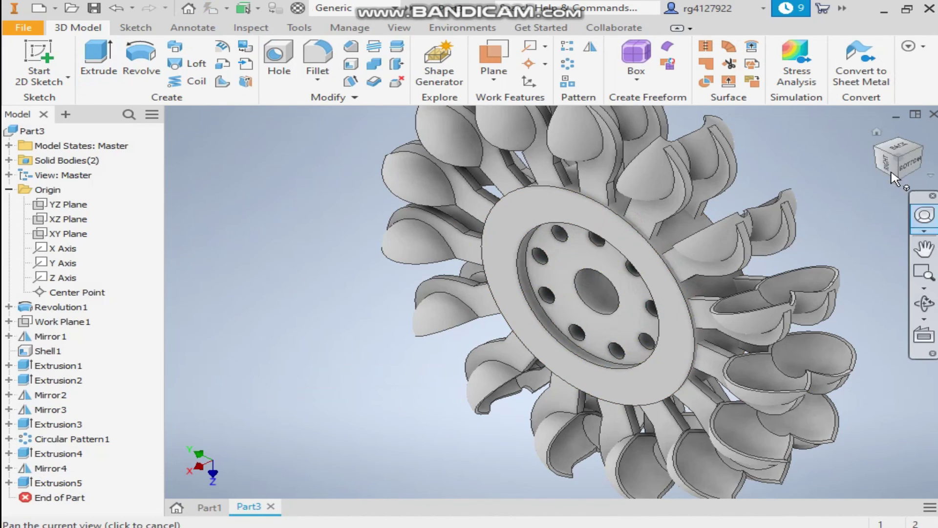
# Apply the Silver appearance from the Inventor Material Library to the whole wheel
pyautogui.click(887, 166)
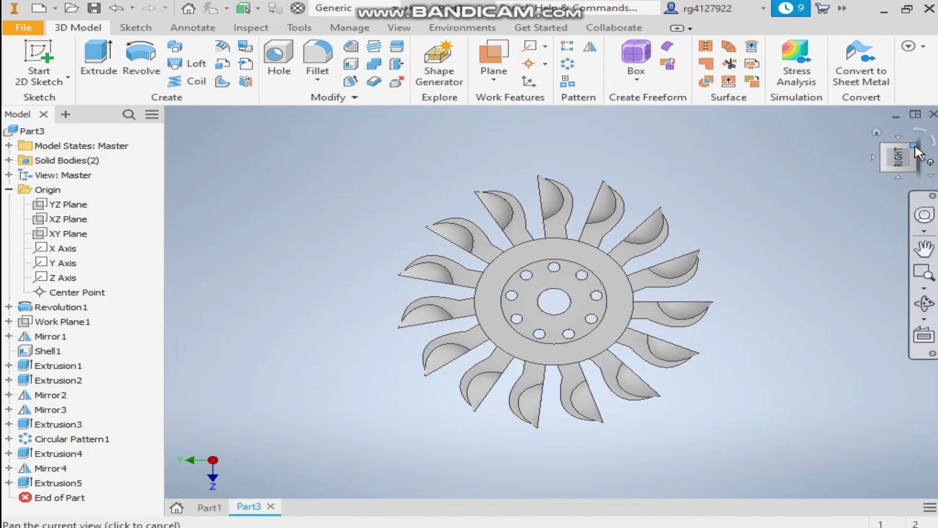
pyautogui.click(904, 172)
pyautogui.click(877, 152)
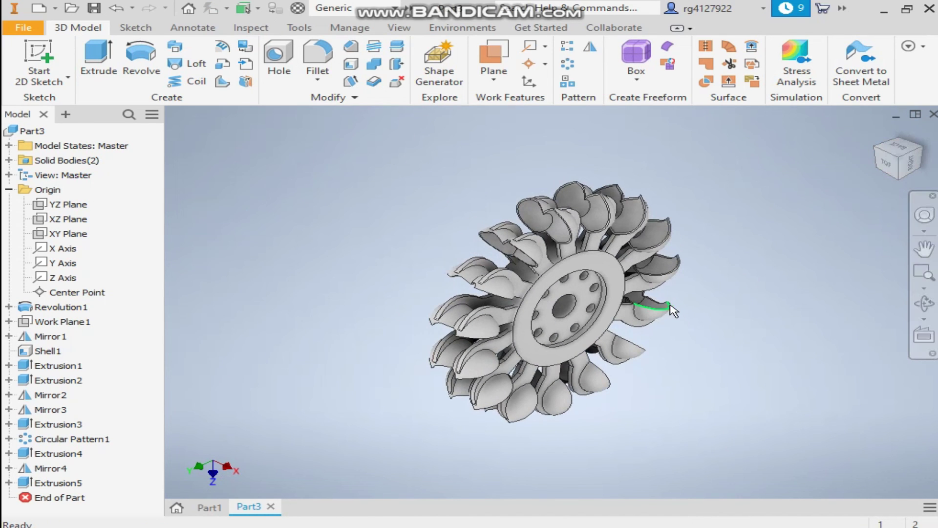
pyautogui.click(399, 9)
pyautogui.click(409, 8)
pyautogui.click(409, 8)
pyautogui.click(462, 27)
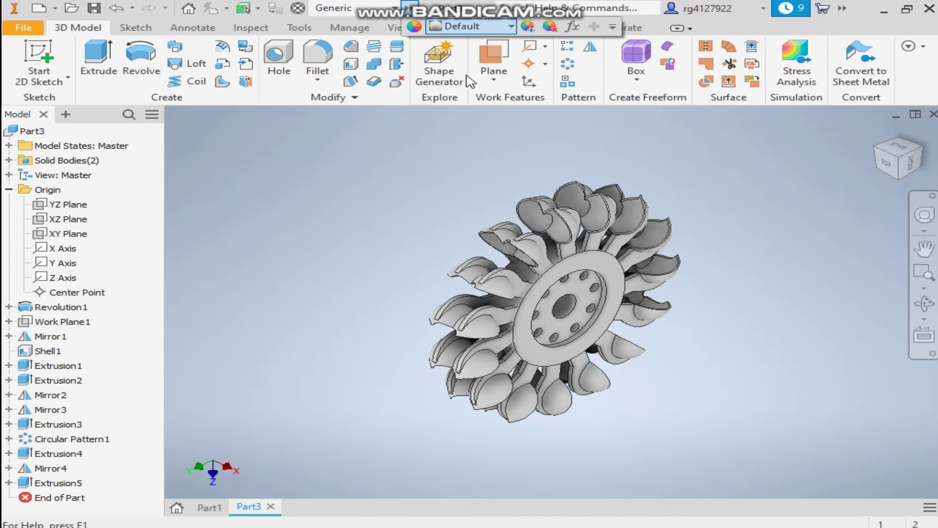
pyautogui.scroll(10, 503, 307)
pyautogui.scroll(4, 504, 307)
pyautogui.scroll(-20, 501, 308)
pyautogui.scroll(-7, 504, 308)
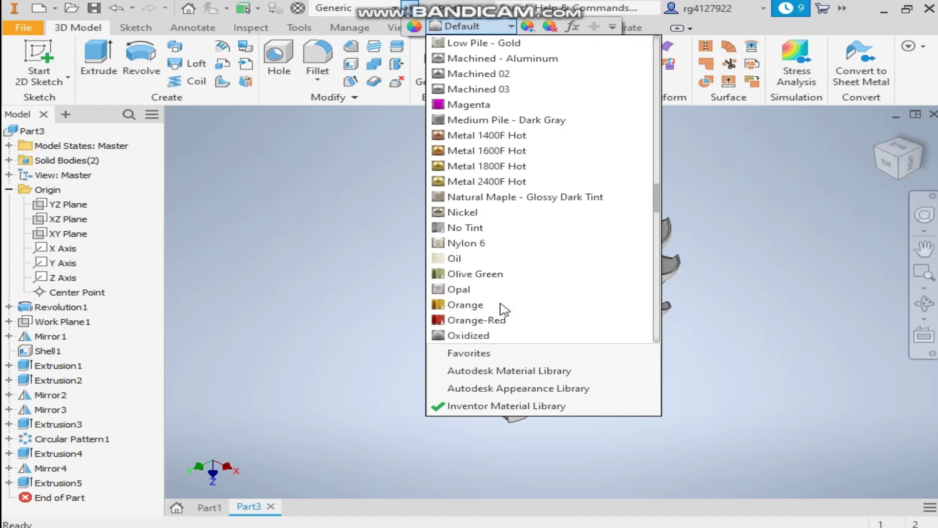
pyautogui.scroll(2, 504, 308)
pyautogui.scroll(-8, 500, 304)
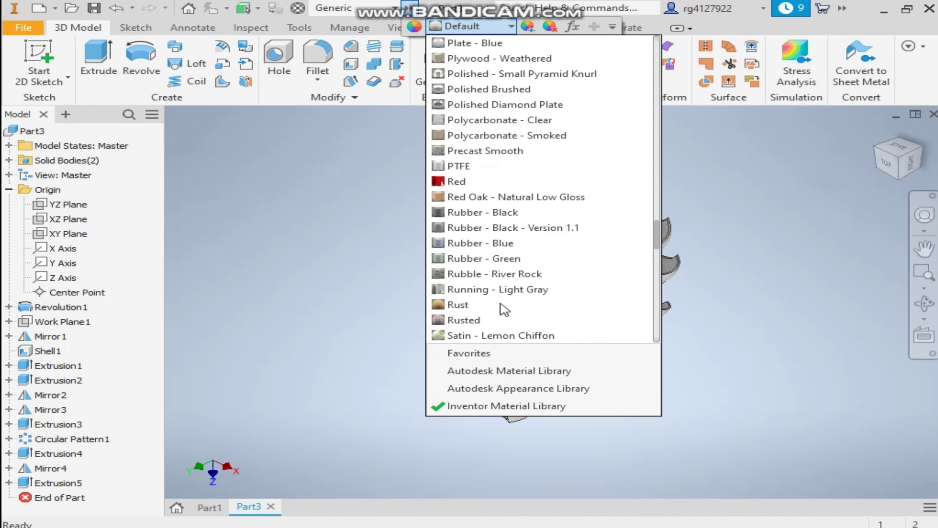
pyautogui.click(466, 305)
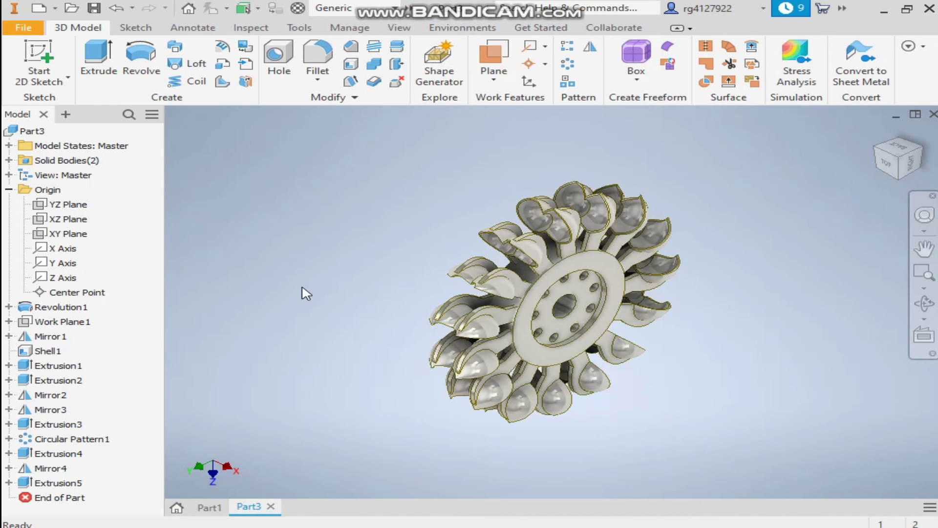
# Apply the Orange-Red appearance to the inner faces of three neighbouring double buckets
pyautogui.scroll(-3, 550, 284)
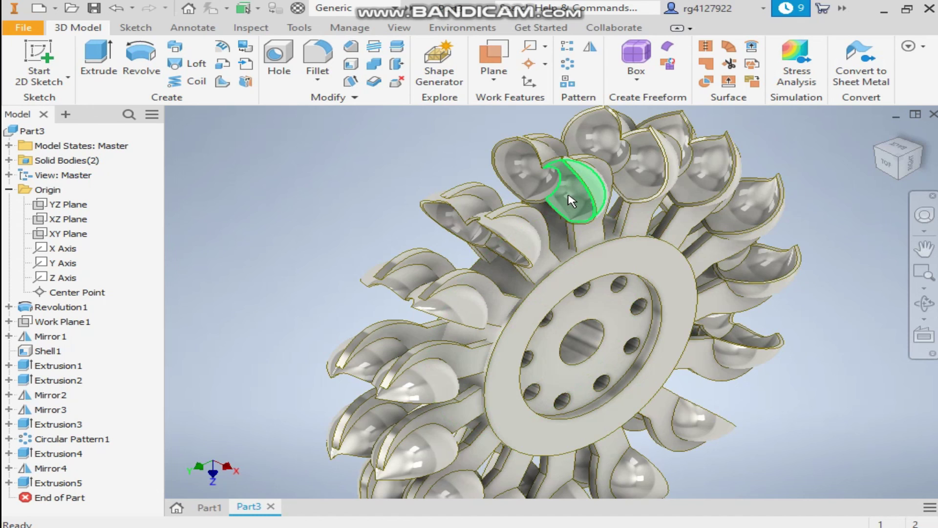
pyautogui.click(571, 201)
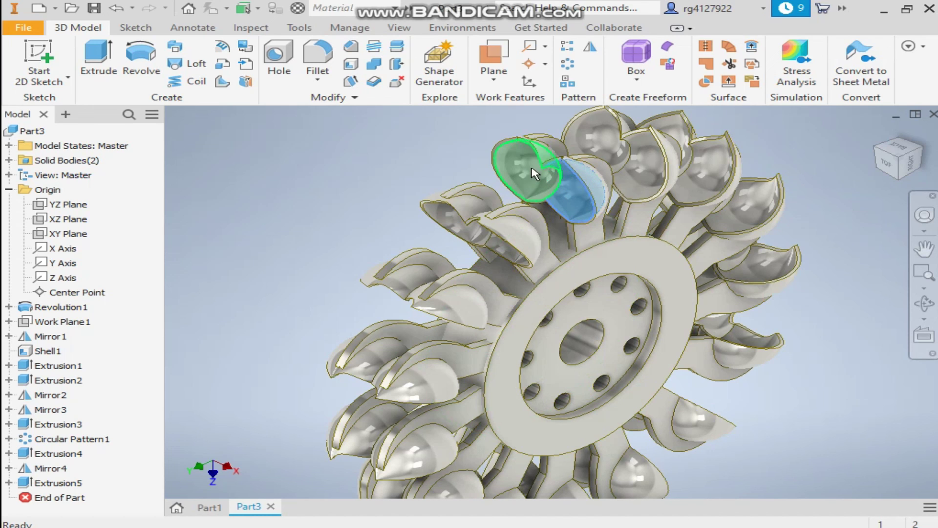
pyautogui.keyDown('ctrl'); pyautogui.click(521, 168); pyautogui.keyUp('ctrl')
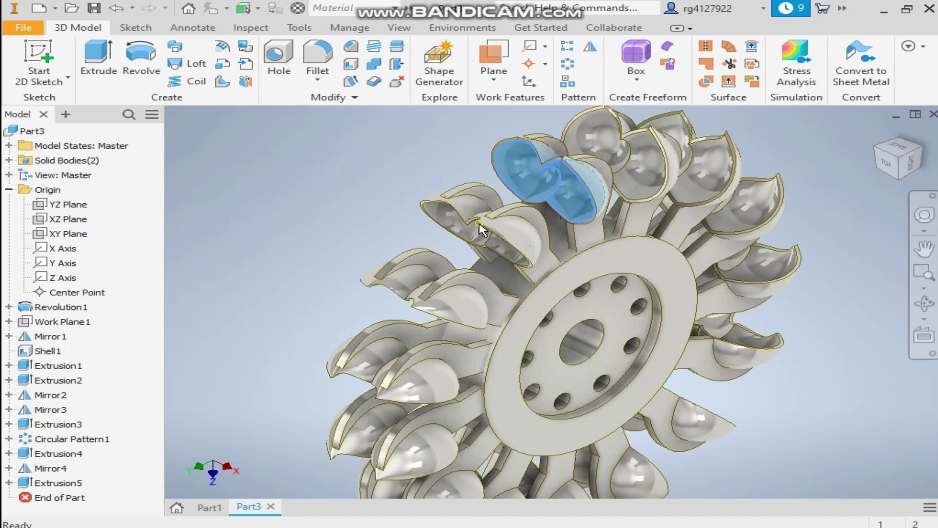
pyautogui.keyDown('ctrl'); pyautogui.click(508, 252); pyautogui.keyUp('ctrl')
pyautogui.keyDown('shift'); pyautogui.moveTo(593, 180); pyautogui.dragTo(638, 176, button='middle'); pyautogui.keyUp('shift')
pyautogui.keyDown('ctrl'); pyautogui.click(416, 258); pyautogui.keyUp('ctrl')
pyautogui.keyDown('ctrl'); pyautogui.click(473, 271); pyautogui.keyUp('ctrl')
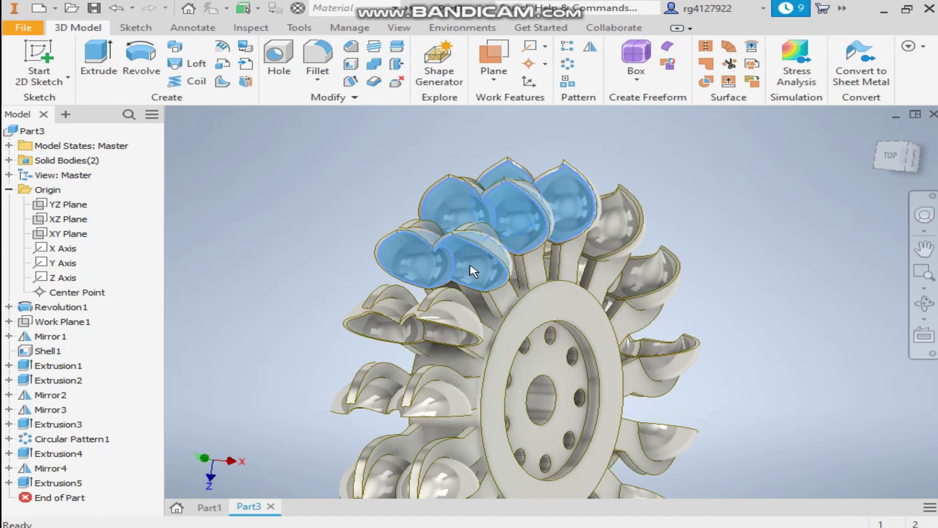
pyautogui.click(410, 6)
pyautogui.click(510, 26)
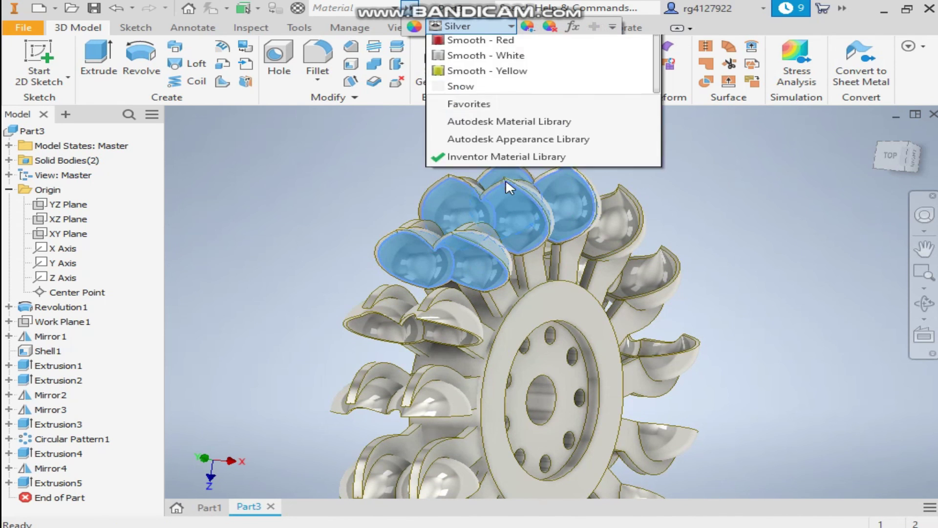
pyautogui.scroll(7, 528, 220)
pyautogui.scroll(5, 530, 239)
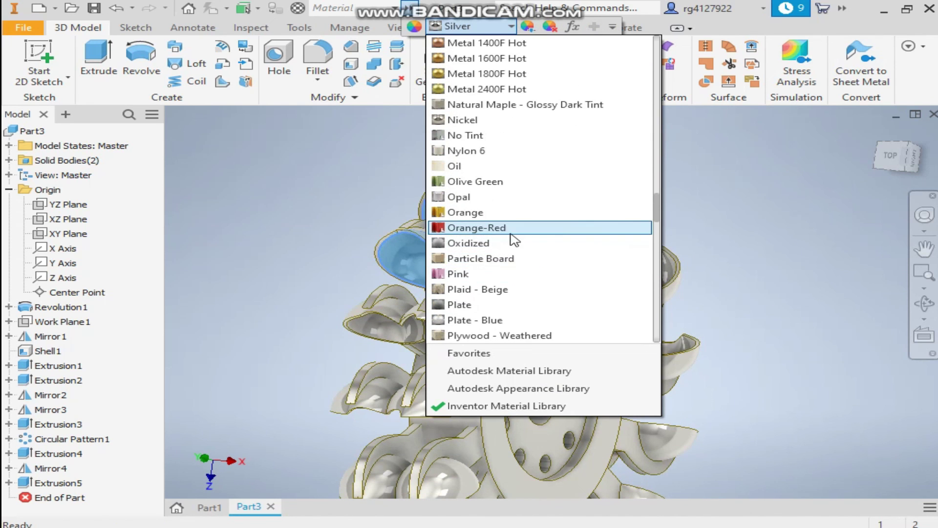
pyautogui.click(527, 227)
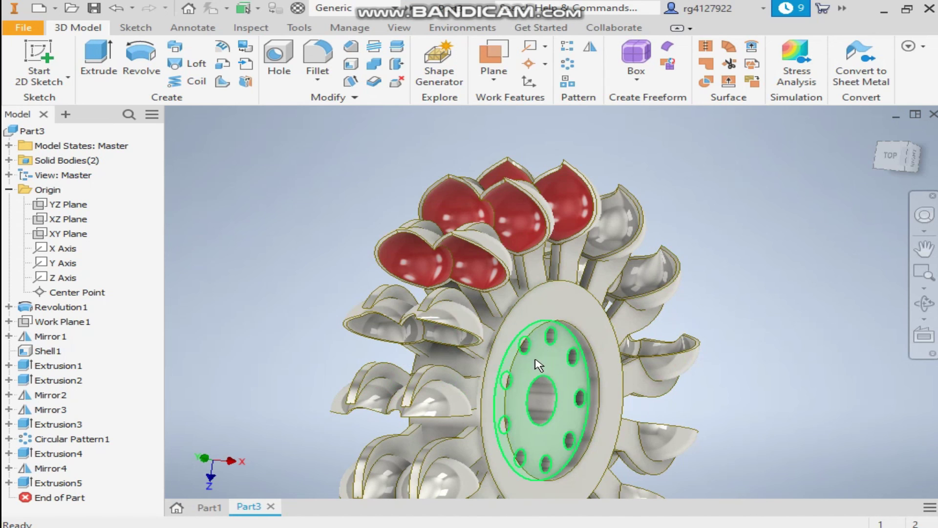
# Apply the Orange-Red appearance from the Inventor Material Library to the inner faces of all the remaining silver double buckets around the wheel
pyautogui.keyDown('shift'); pyautogui.moveTo(539, 364); pyautogui.dragTo(371, 229, button='middle'); pyautogui.keyUp('shift')
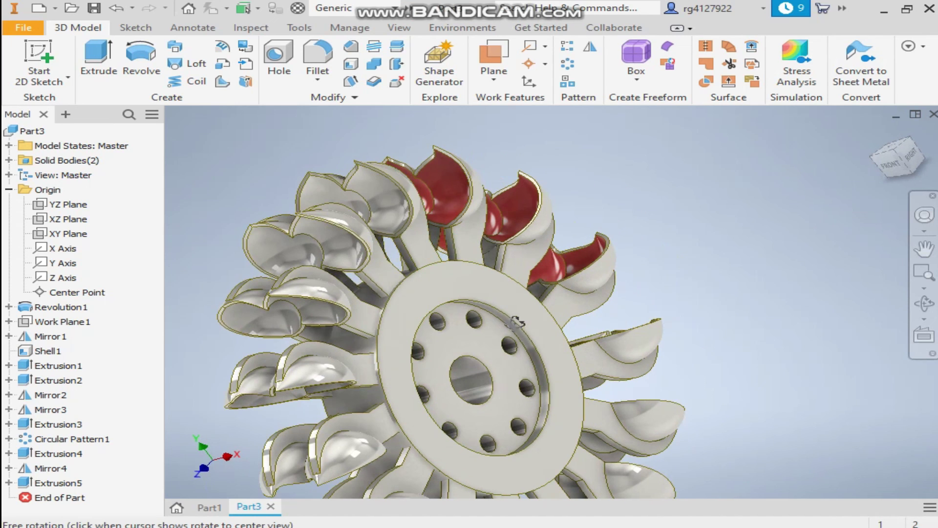
pyautogui.click(330, 204)
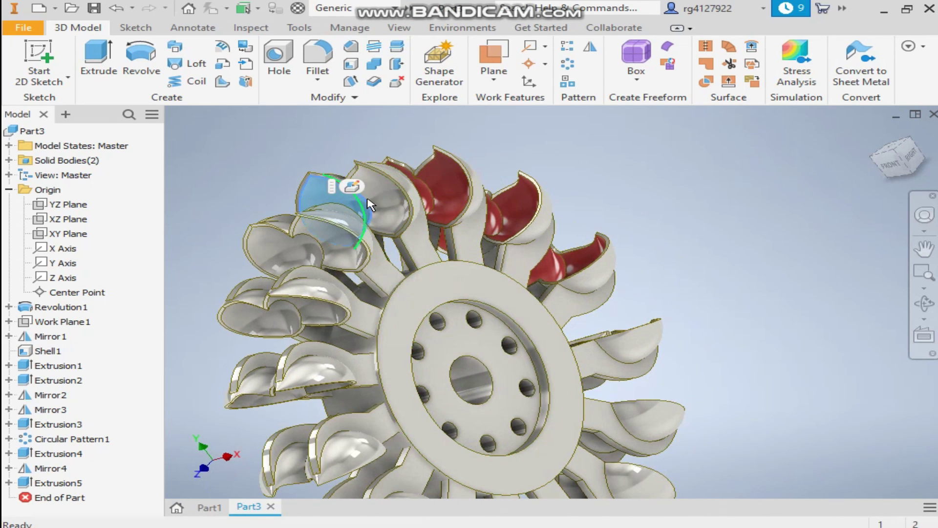
pyautogui.keyDown('ctrl'); pyautogui.click(384, 203); pyautogui.keyUp('ctrl')
pyautogui.keyDown('ctrl'); pyautogui.click(272, 249); pyautogui.keyUp('ctrl')
pyautogui.keyDown('ctrl'); pyautogui.click(346, 247); pyautogui.keyUp('ctrl')
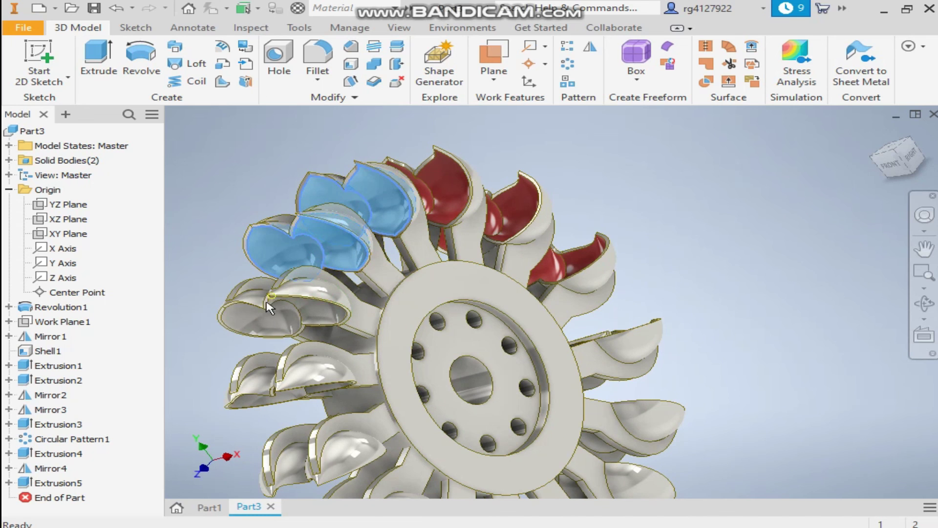
pyautogui.keyDown('ctrl'); pyautogui.click(258, 320); pyautogui.keyUp('ctrl')
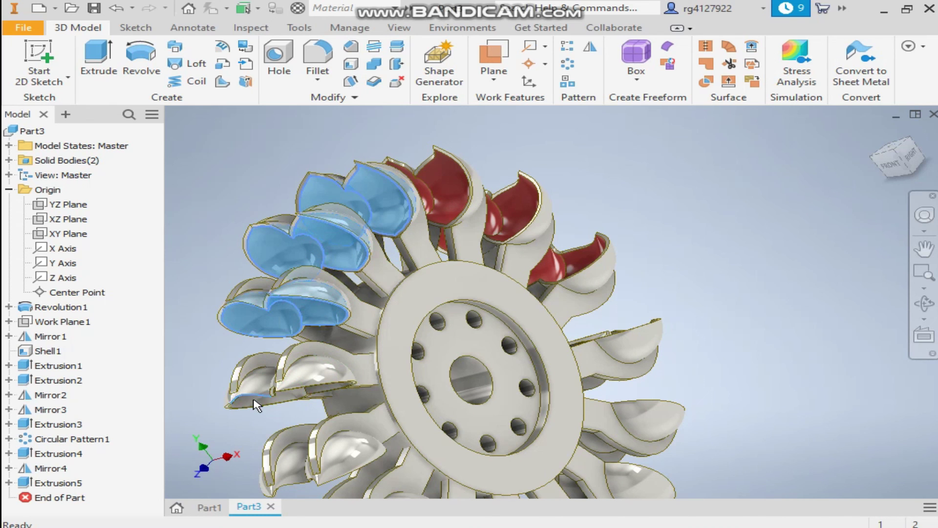
pyautogui.keyDown('shift'); pyautogui.moveTo(408, 387); pyautogui.dragTo(413, 264, button='middle'); pyautogui.keyUp('shift')
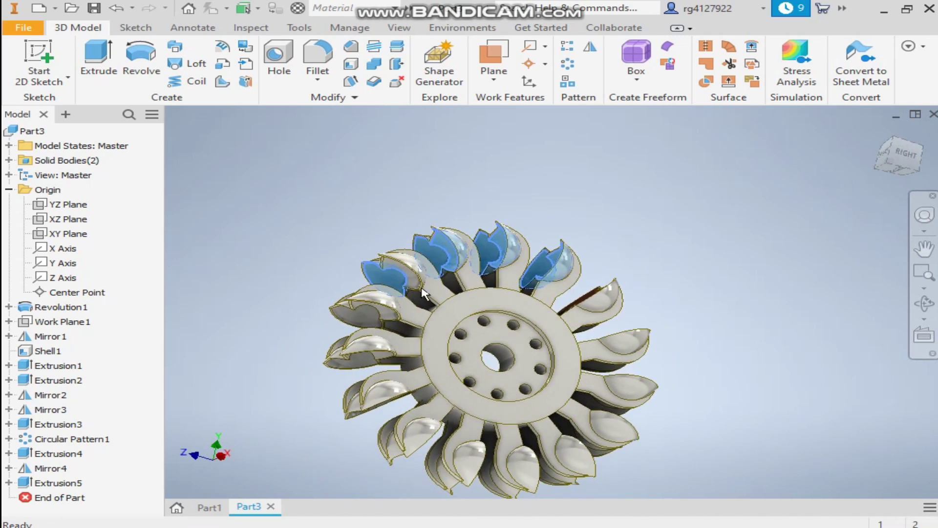
pyautogui.scroll(-3, 406, 282)
pyautogui.keyDown('ctrl'); pyautogui.click(298, 362); pyautogui.keyUp('ctrl')
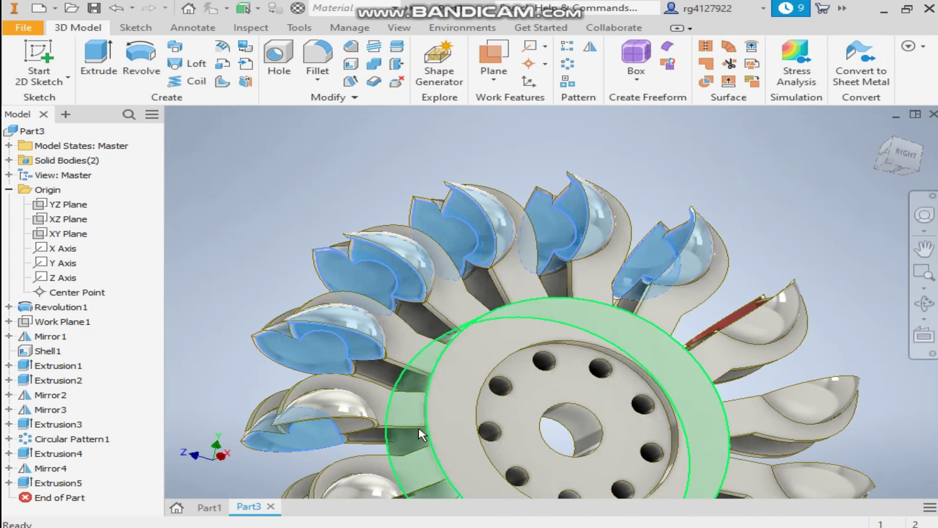
pyautogui.scroll(5, 483, 404)
pyautogui.moveTo(483, 404); pyautogui.dragTo(440, 244, button='middle')
pyautogui.scroll(-5, 440, 245)
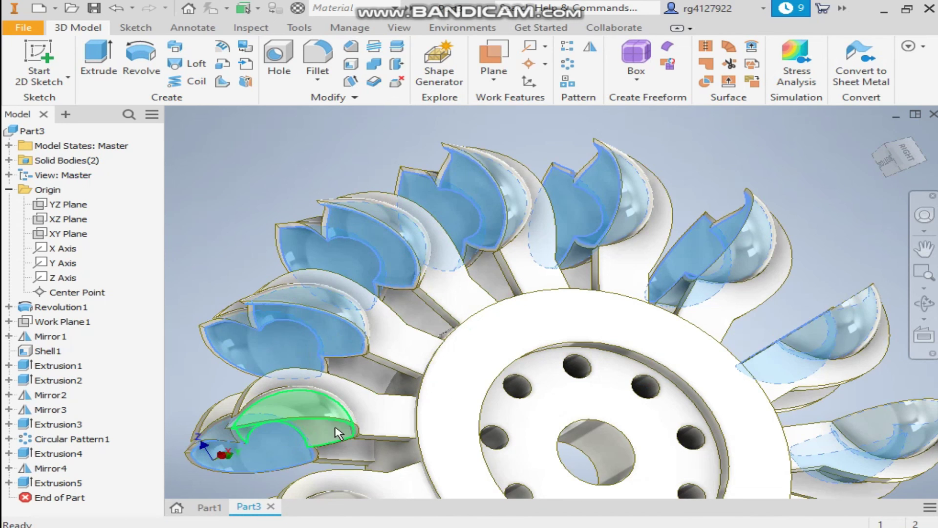
pyautogui.click(286, 442)
pyautogui.scroll(5, 487, 337)
pyautogui.moveTo(487, 337)
pyautogui.keyDown('shift'); pyautogui.mouseDown(button='middle')
pyautogui.moveTo(577, 402)
pyautogui.moveTo(480, 424)
pyautogui.moveTo(484, 361)
pyautogui.moveTo(504, 344)
pyautogui.mouseUp(button='middle'); pyautogui.keyUp('shift')
pyautogui.scroll(-3, 469, 254)
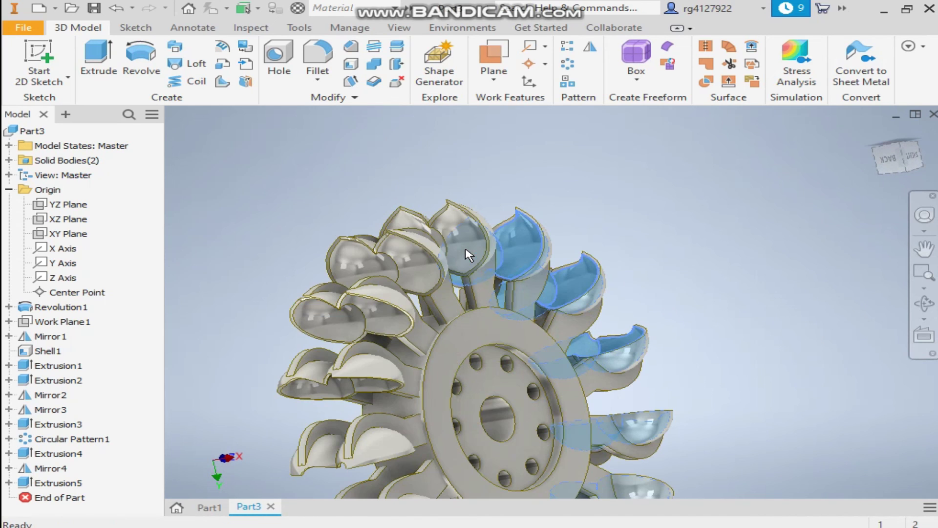
pyautogui.click(472, 251)
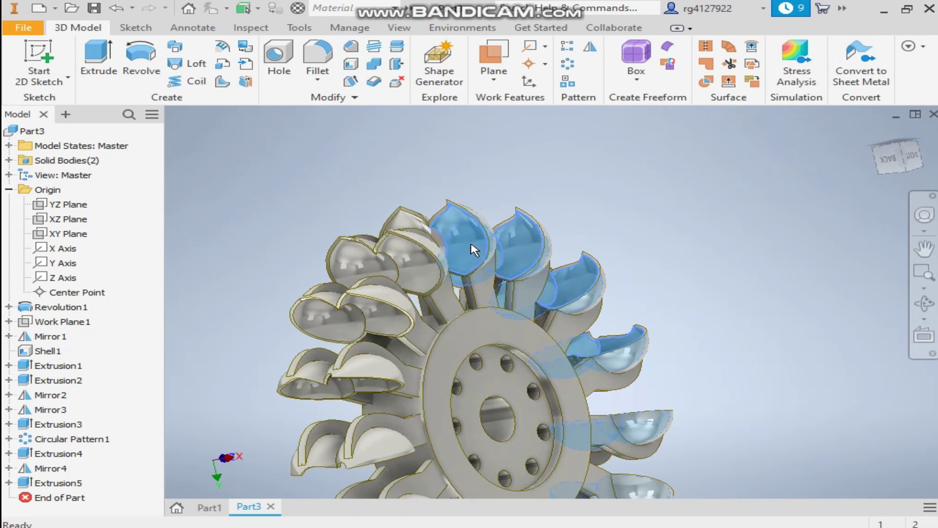
pyautogui.click(401, 231)
pyautogui.click(357, 275)
pyautogui.click(425, 268)
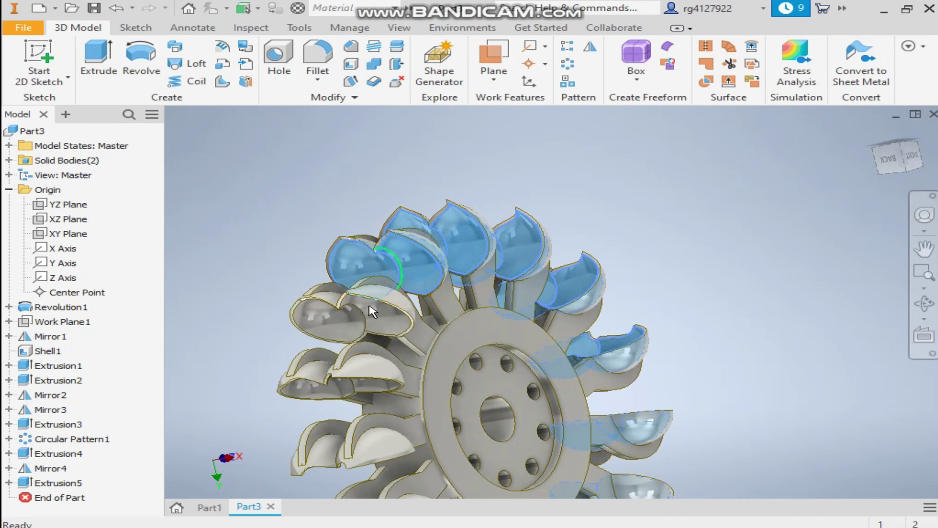
pyautogui.click(333, 318)
pyautogui.click(385, 326)
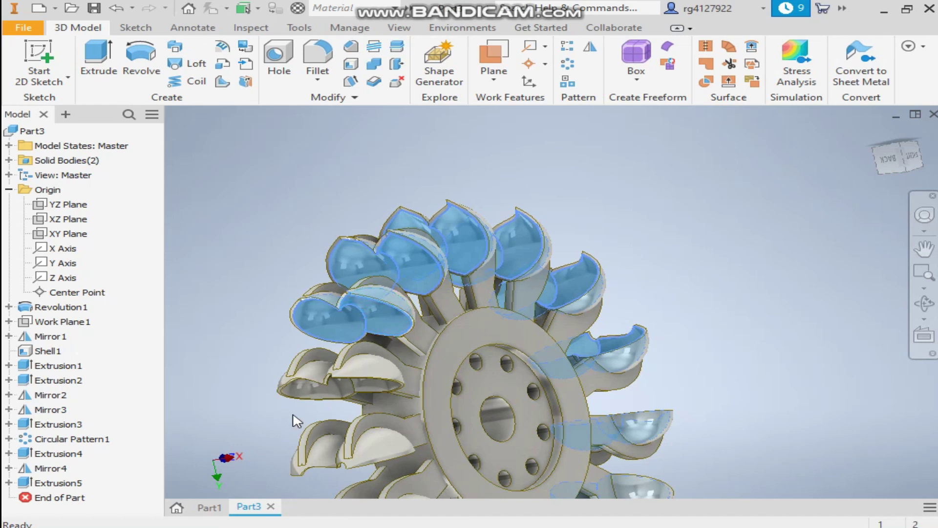
pyautogui.click(318, 380)
pyautogui.click(373, 389)
pyautogui.keyDown('shift'); pyautogui.moveTo(531, 416); pyautogui.dragTo(519, 268, button='middle'); pyautogui.keyUp('shift')
pyautogui.scroll(-4, 520, 269)
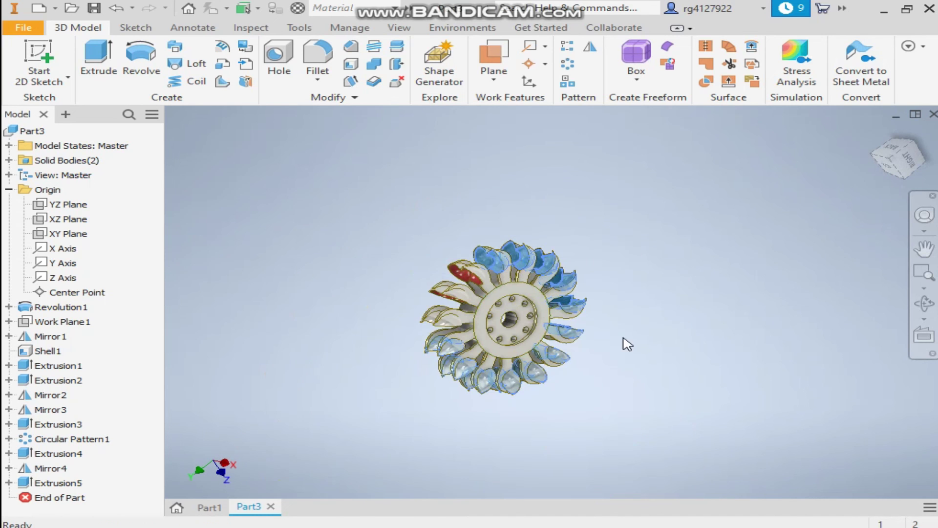
pyautogui.click(405, 10)
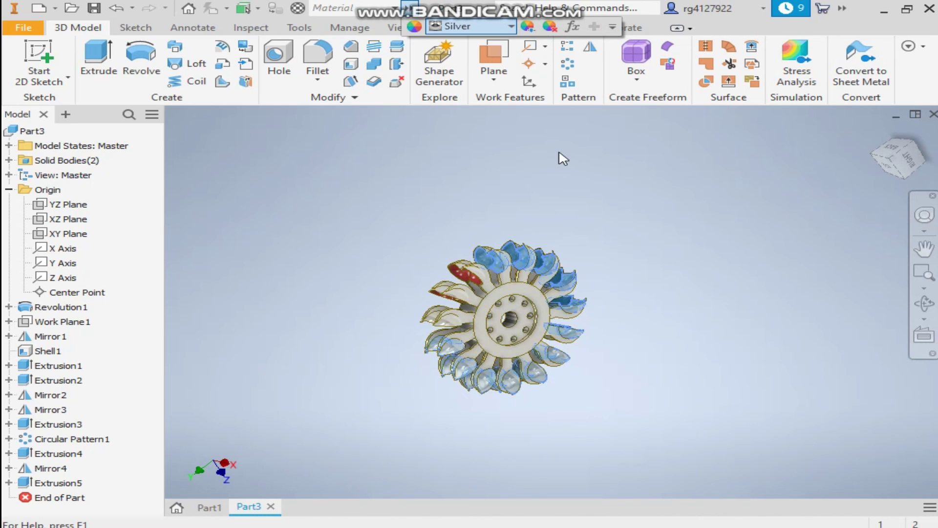
pyautogui.scroll(13, 548, 281)
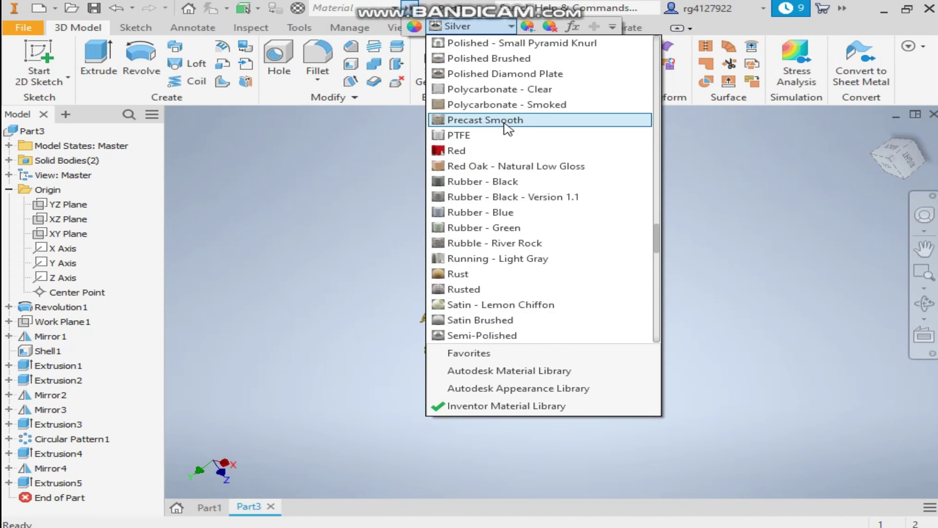
pyautogui.click(645, 198)
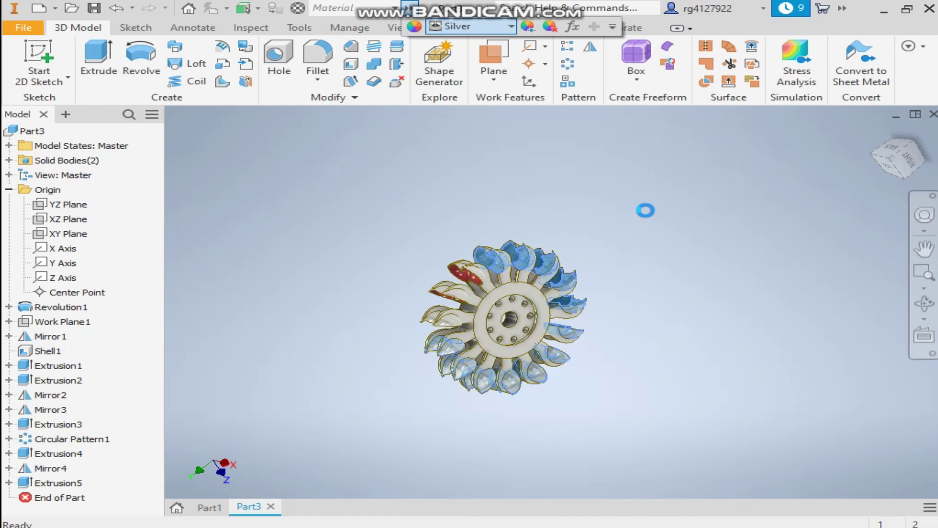
pyautogui.press('Escape')
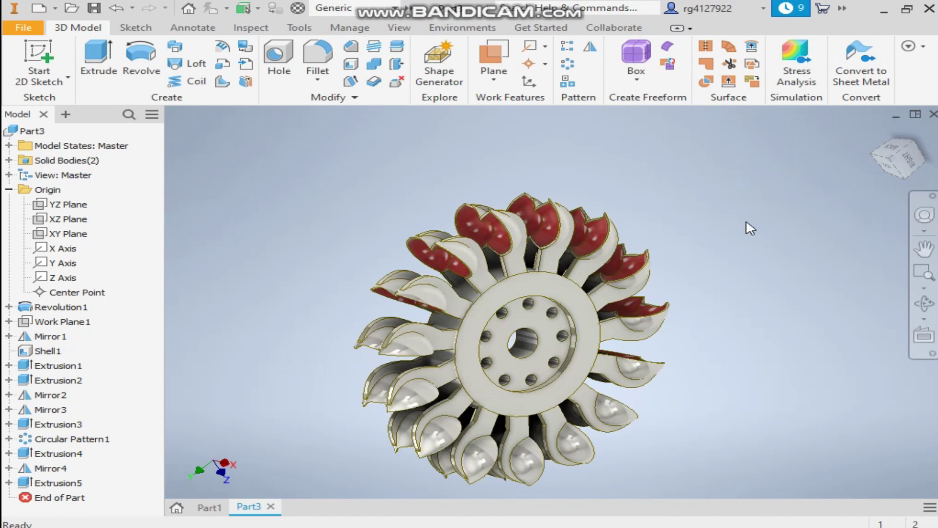
pyautogui.click(877, 158)
pyautogui.scroll(-4, 567, 286)
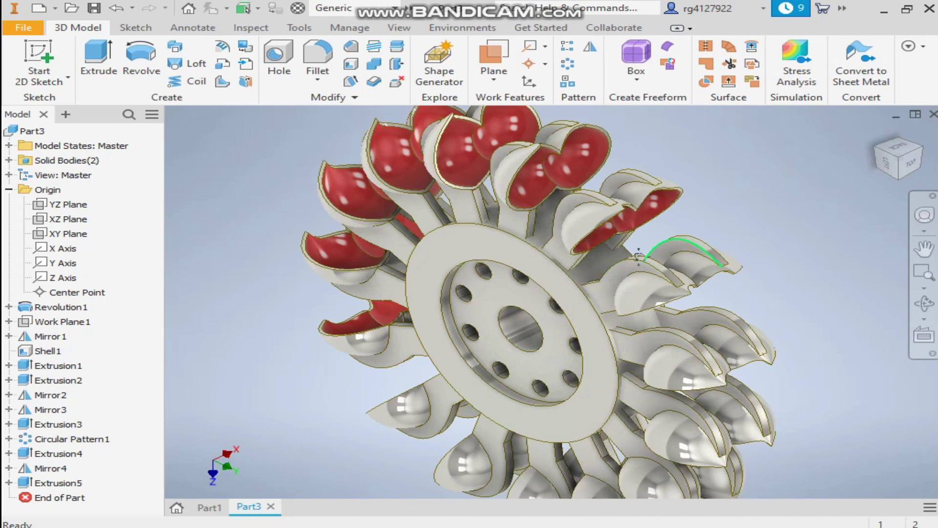
pyautogui.scroll(4, 639, 254)
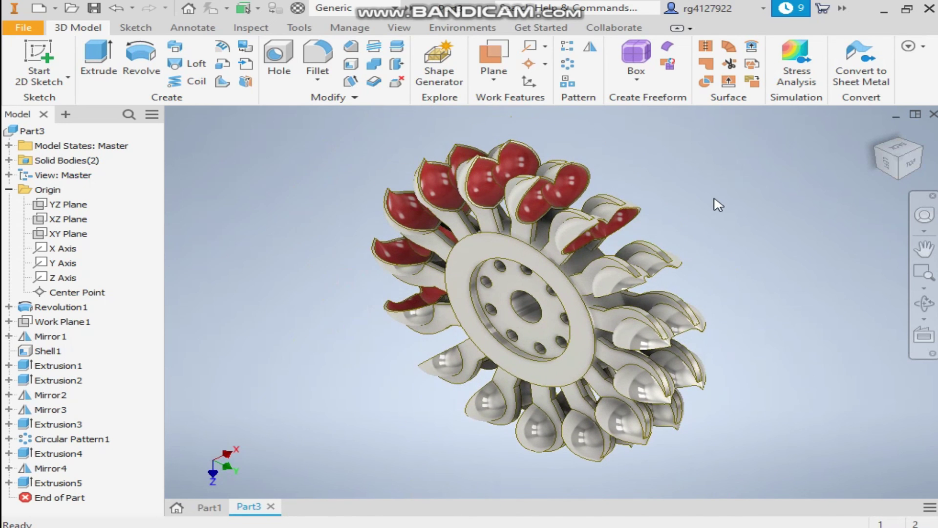